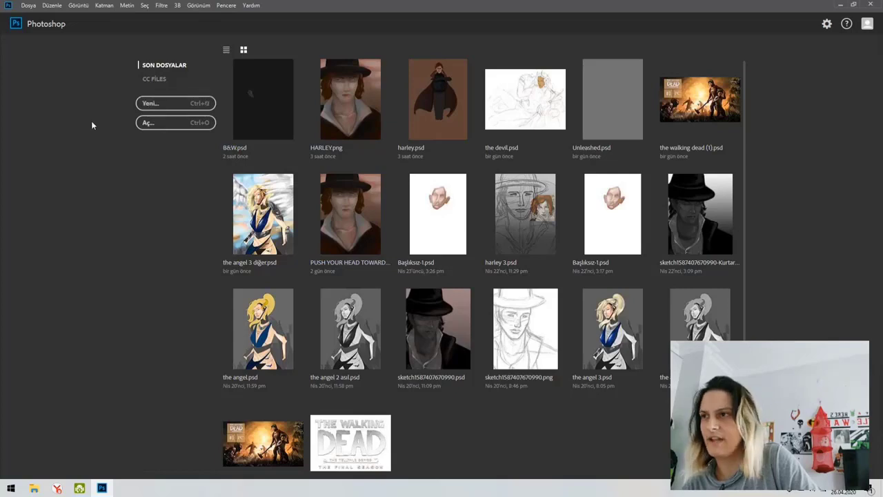
Create a new 12600 x 16800 pixel RGB document at 700 ppi with a white (ffffff) background.
left_click(187, 108)
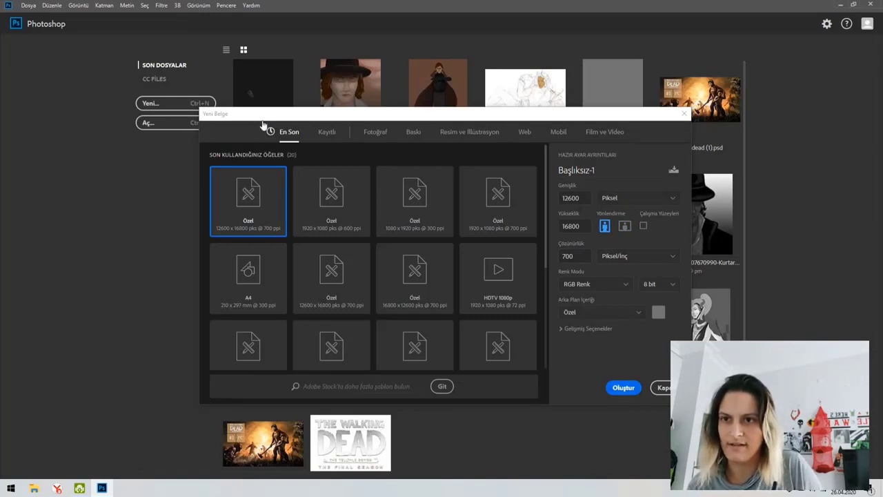
left_click(658, 311)
type("ffffff")
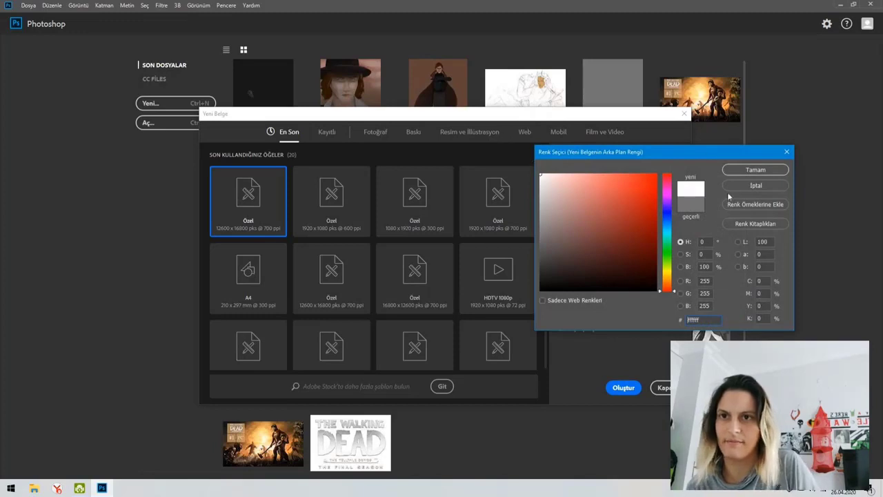
left_click(755, 169)
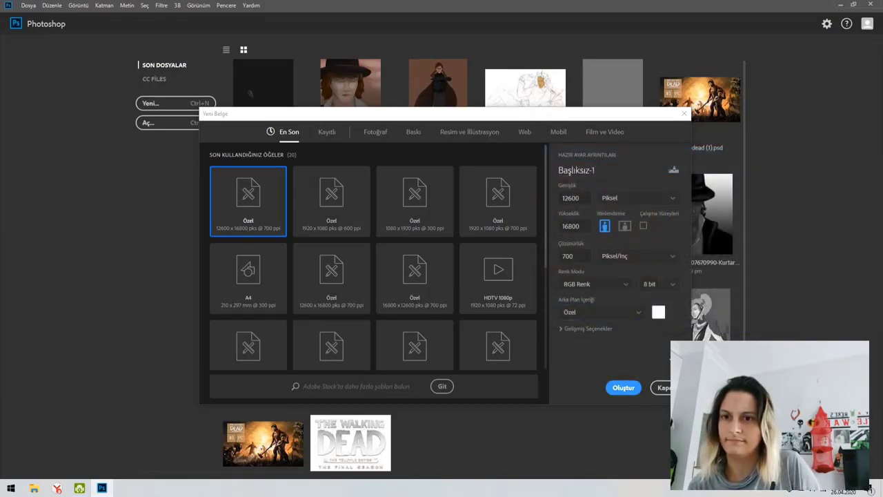
left_click(623, 387)
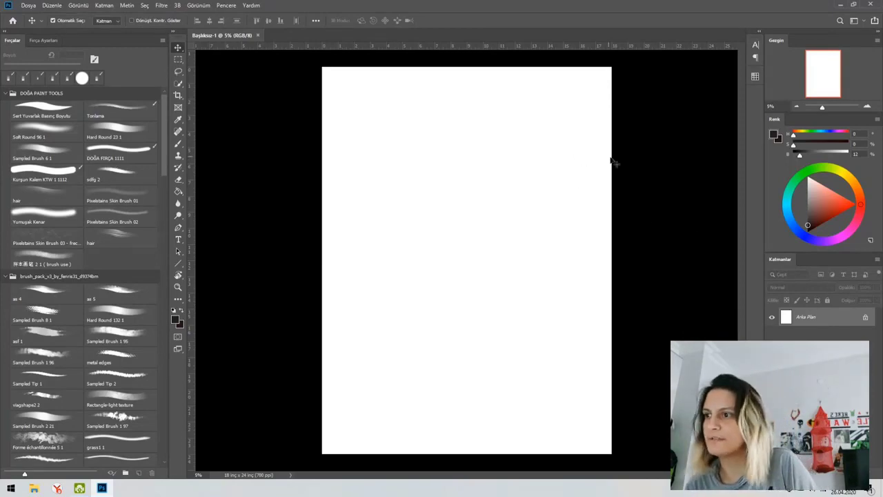
Resize the program window so part of the desktop stays free, and narrow the brush list to a single column.
left_click_drag(638, 11, 400, 2)
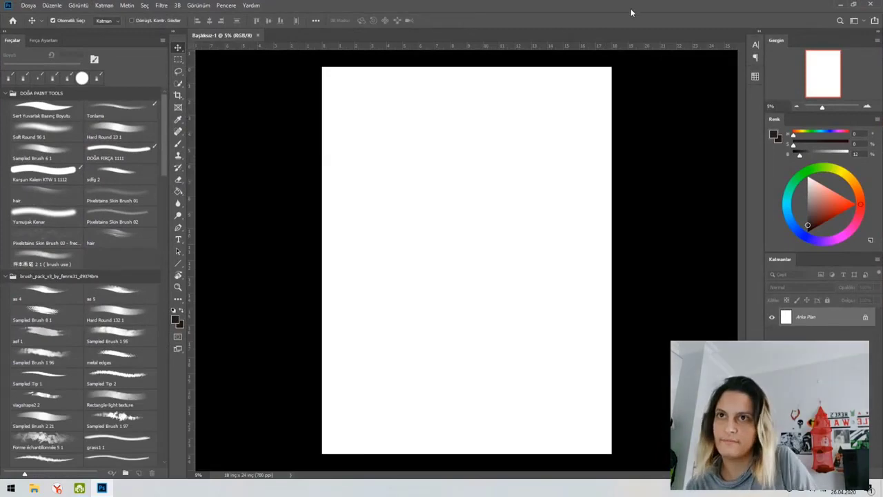
double_click(556, 13)
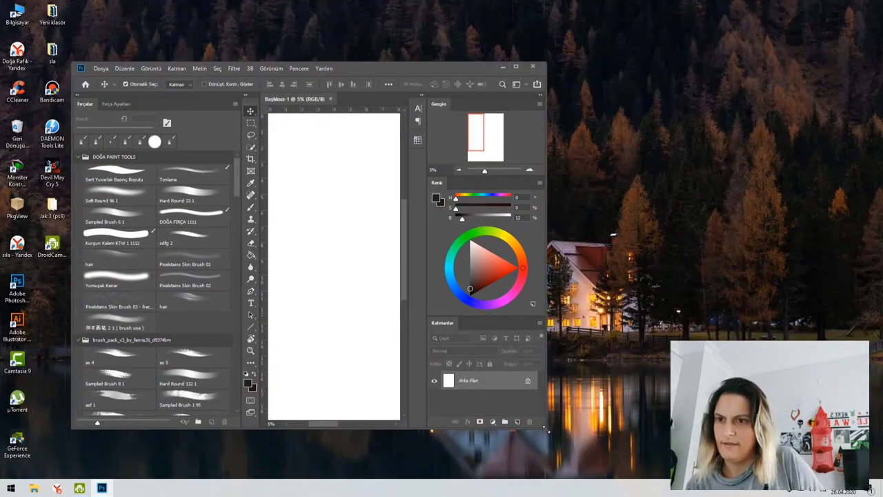
left_click_drag(545, 428, 600, 475)
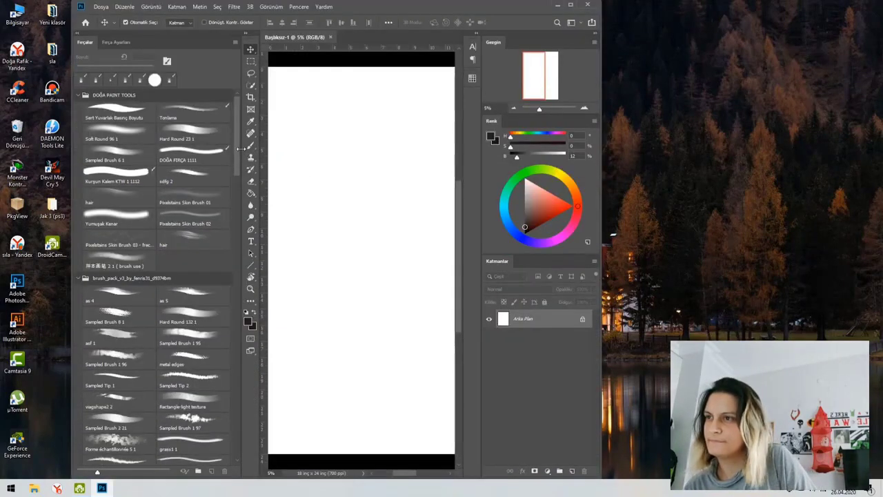
left_click_drag(240, 152, 177, 151)
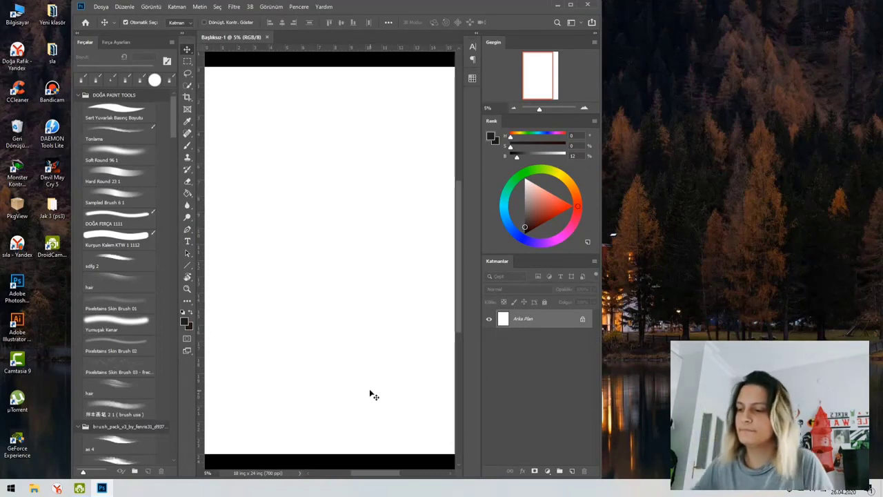
key("ctrl+alt+space")
left_click(368, 341, "ctrl+alt")
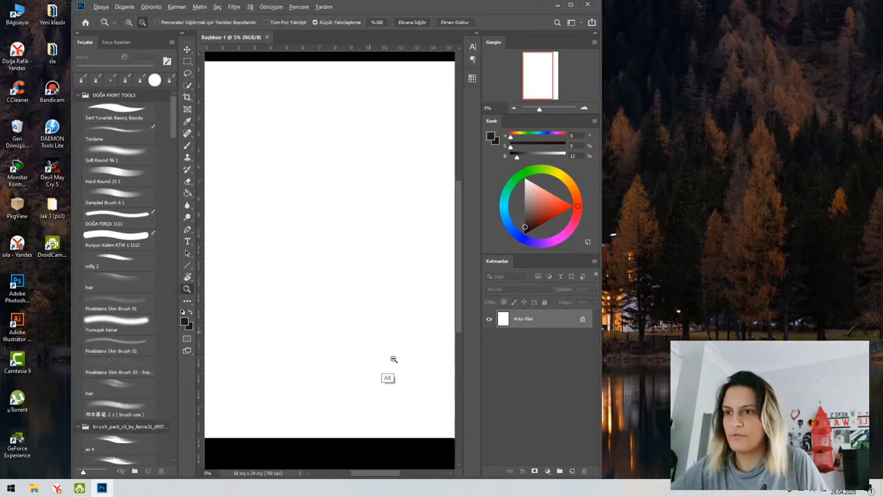
key("v")
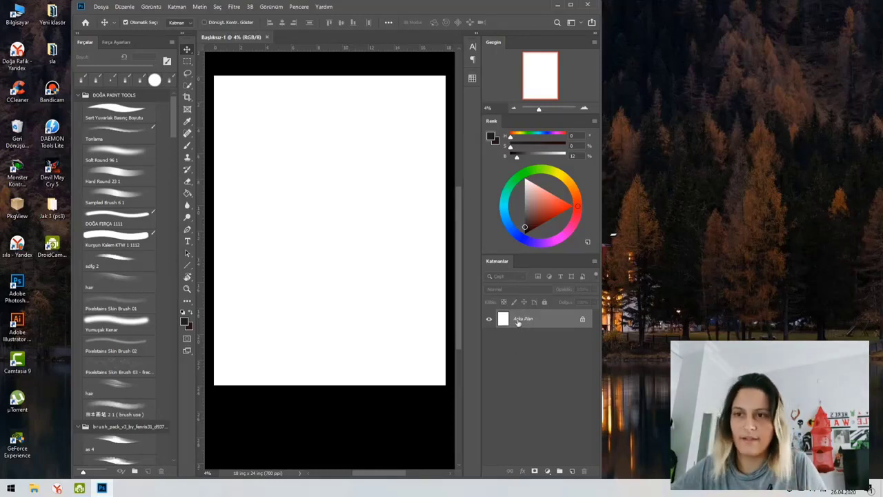
Add a new layer above the background and name it "çizg.".
left_click(570, 470)
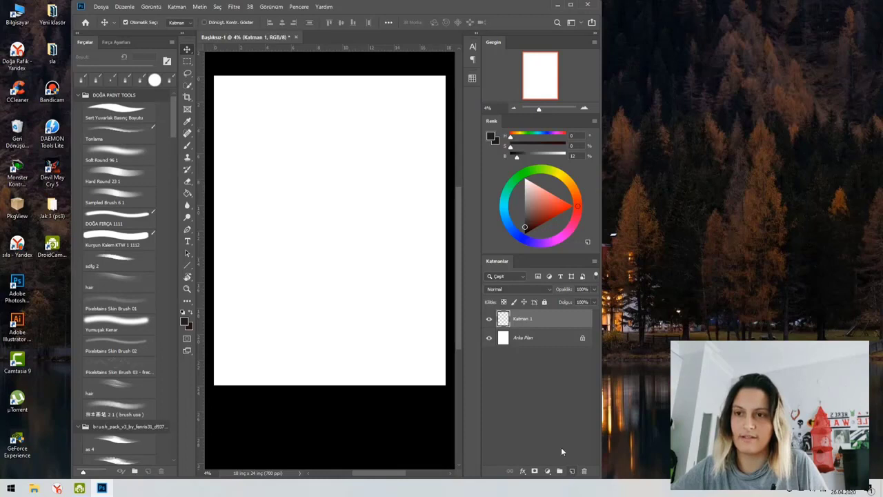
double_click(522, 320)
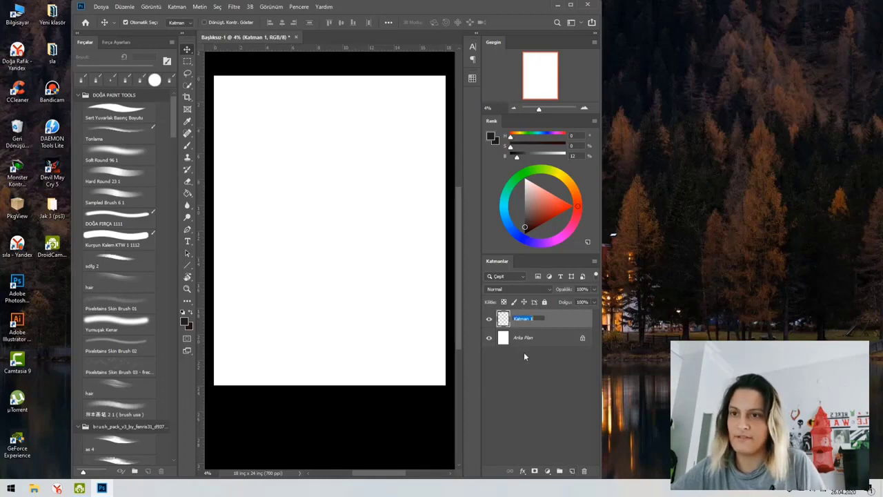
type("çizim")
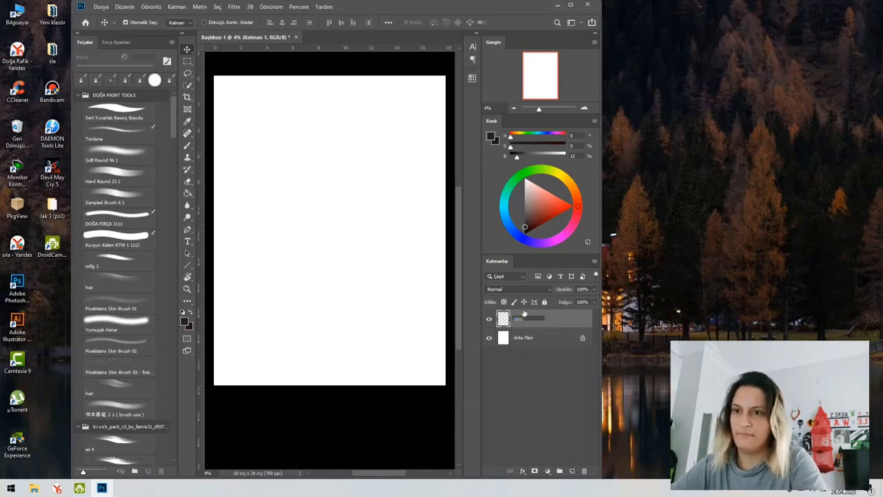
key("Return")
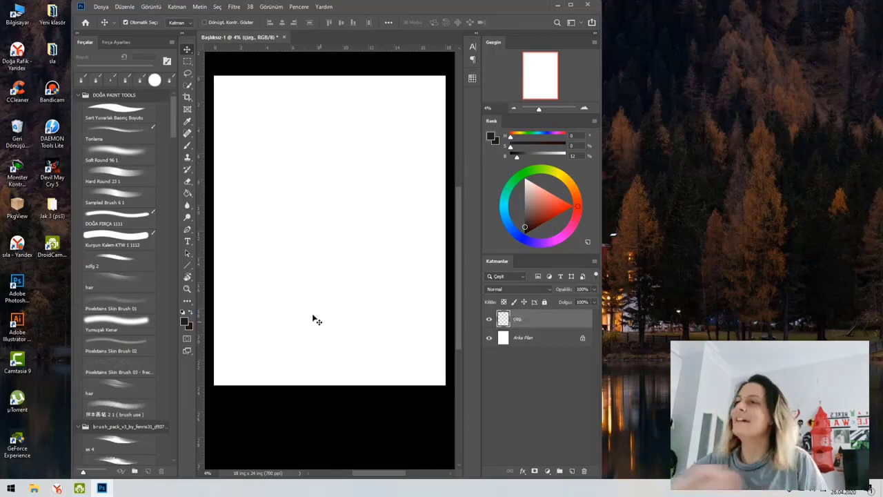
Choose the Sert Kenar brush from the Genel Fırçalar group and set its size to 1650 px.
mouse_move(174, 122)
left_mouse_down()
mouse_move(167, 441)
mouse_move(177, 97)
left_mouse_up()
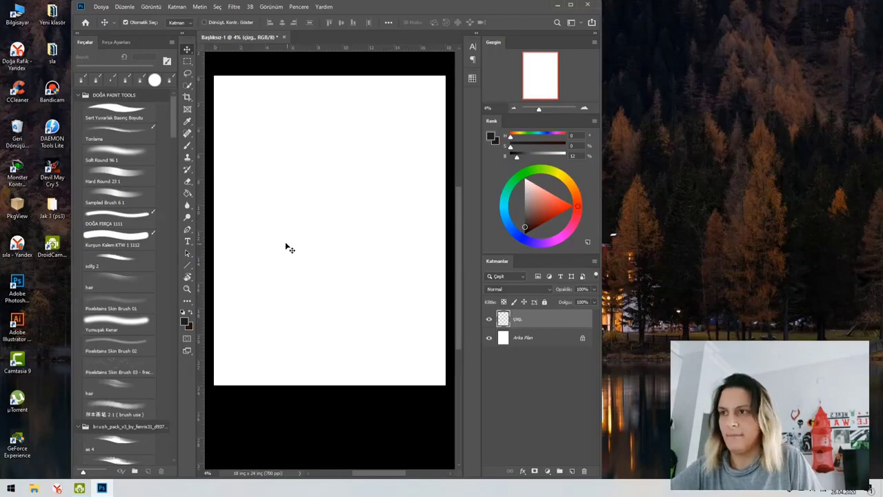
key("b")
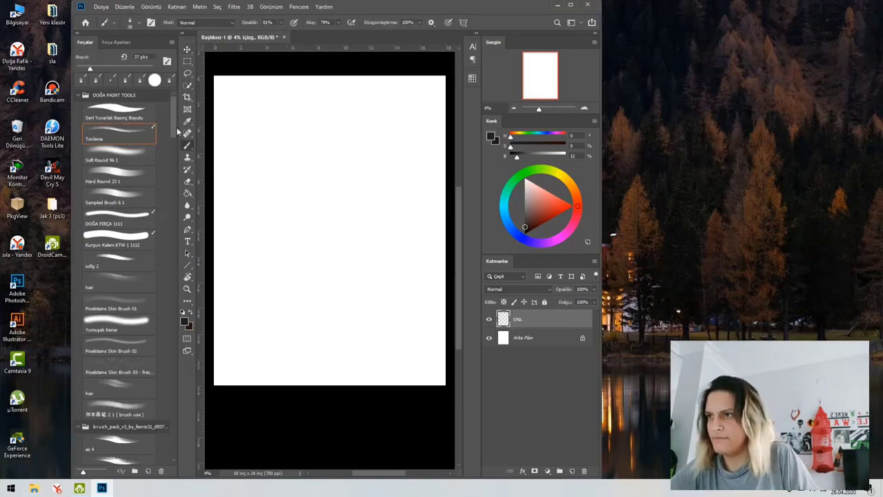
mouse_move(173, 153)
left_mouse_down()
mouse_move(173, 421)
mouse_move(182, 452)
left_mouse_up()
left_click(121, 314)
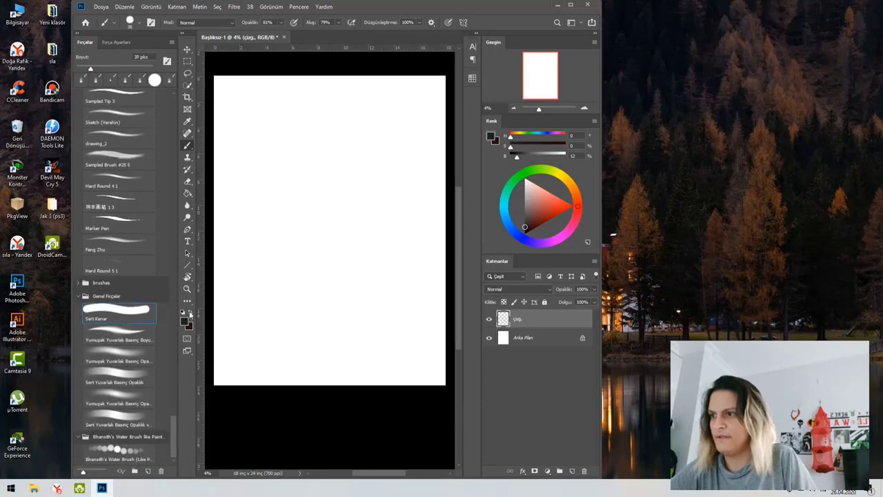
key("alt")
left_click_drag(336, 201, 329, 199)
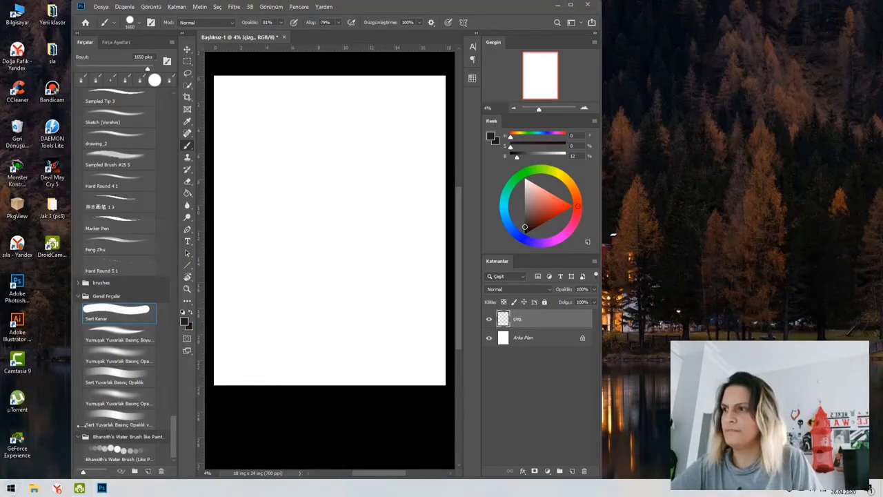
left_click(11, 488)
type("w")
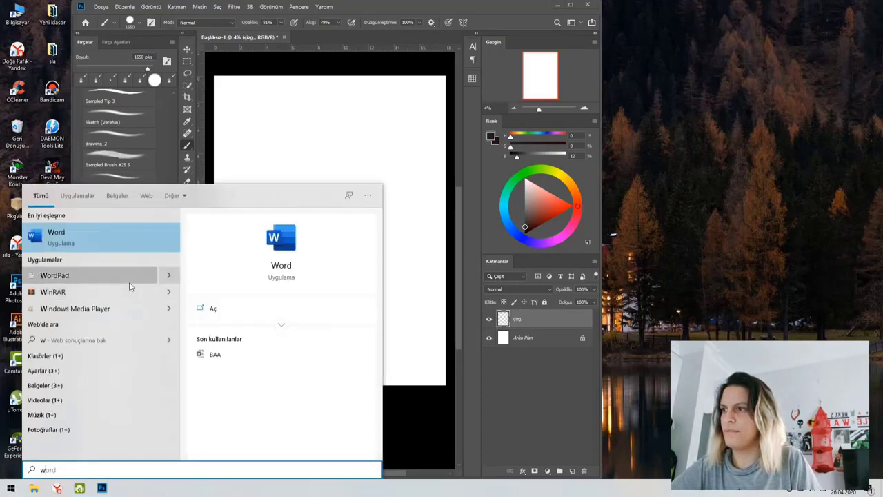
type("a")
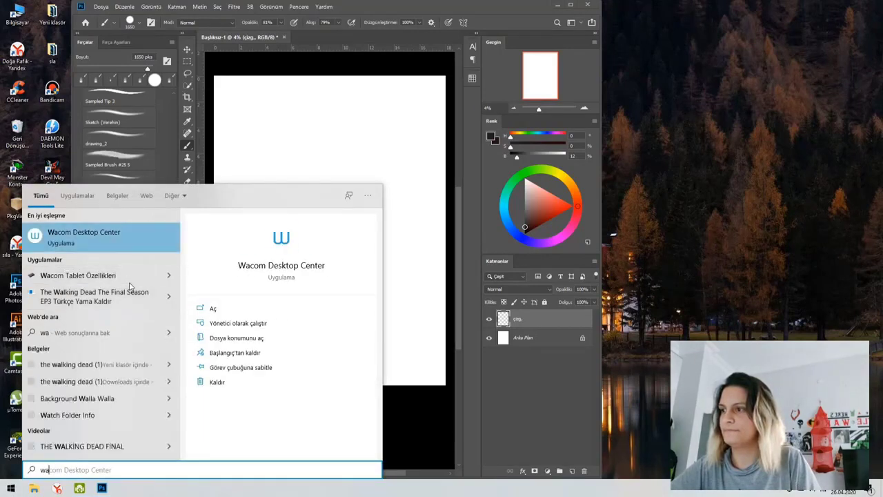
key("Escape")
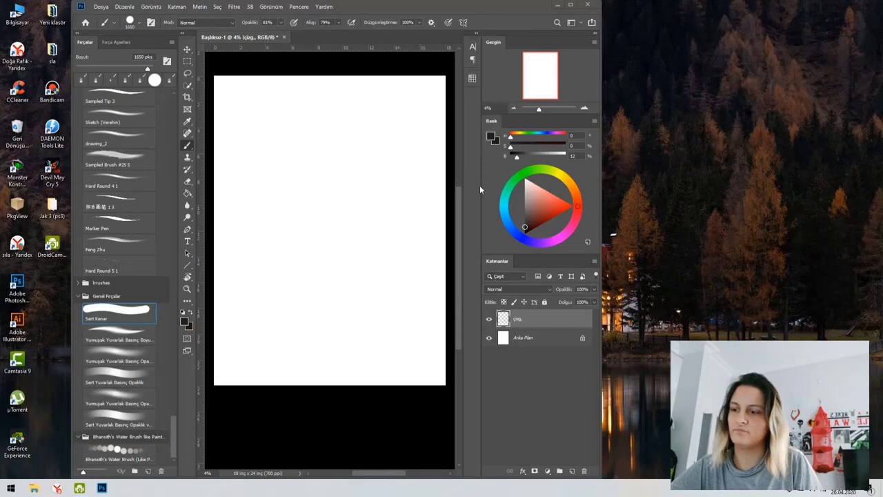
Open Wacom Tablet Özellikleri to examine the functions assigned to the pen's buttons.
key("super")
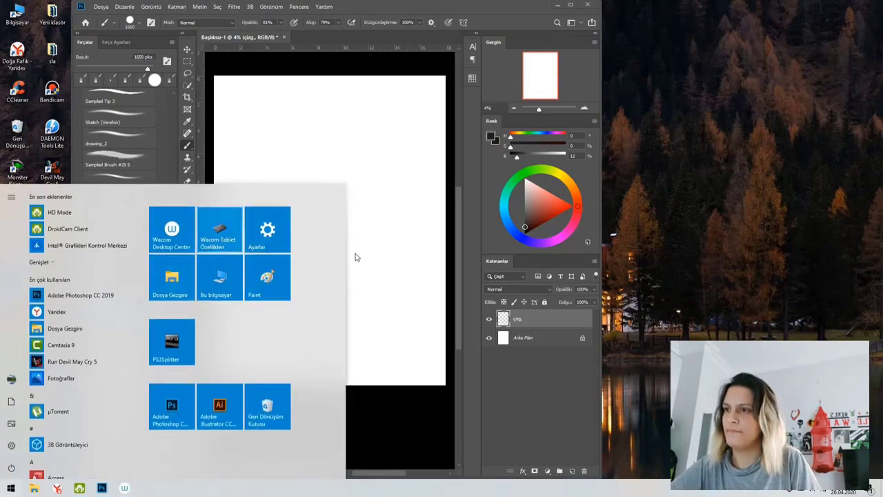
left_click(219, 229)
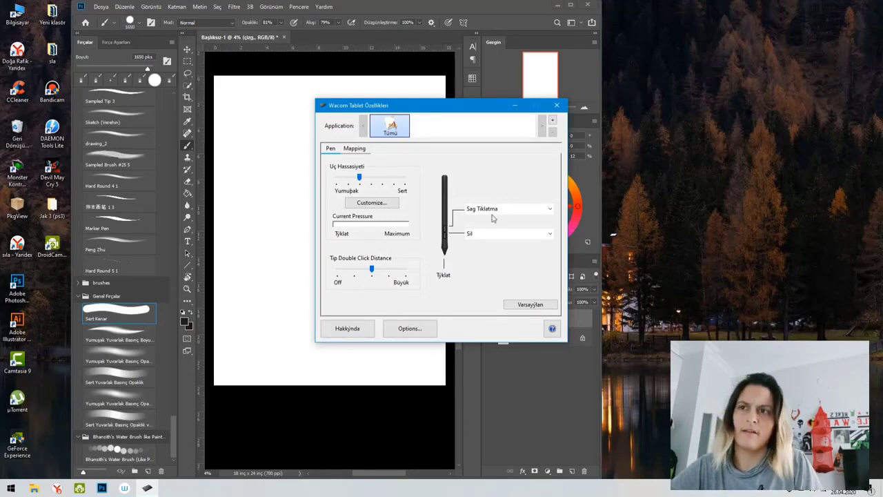
right_click(664, 186)
left_click(513, 177)
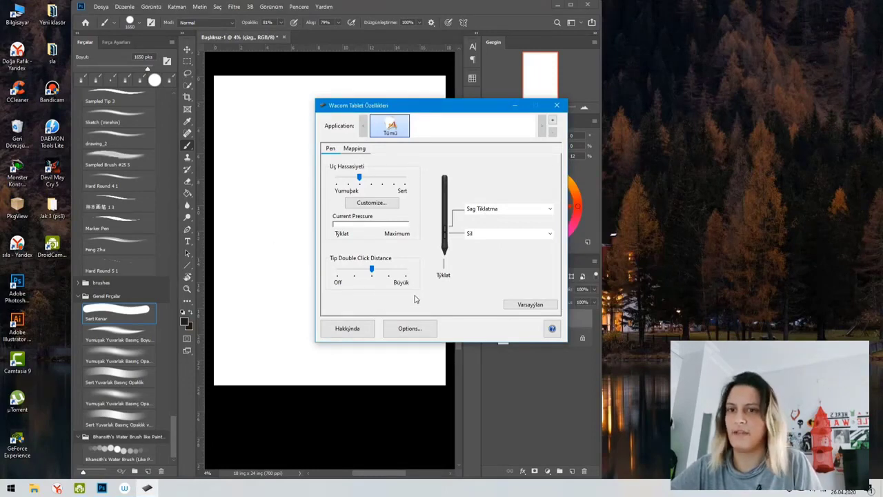
Test the pen's pressure response with strokes in the Pen Feel Details try-out area, then close the tablet settings.
left_click(377, 206)
left_click_drag(442, 131, 574, 176)
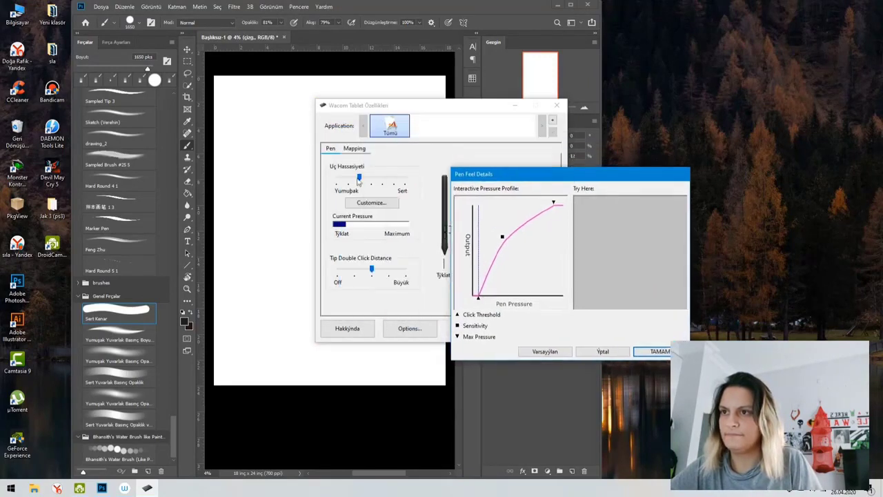
left_click_drag(482, 177, 465, 150)
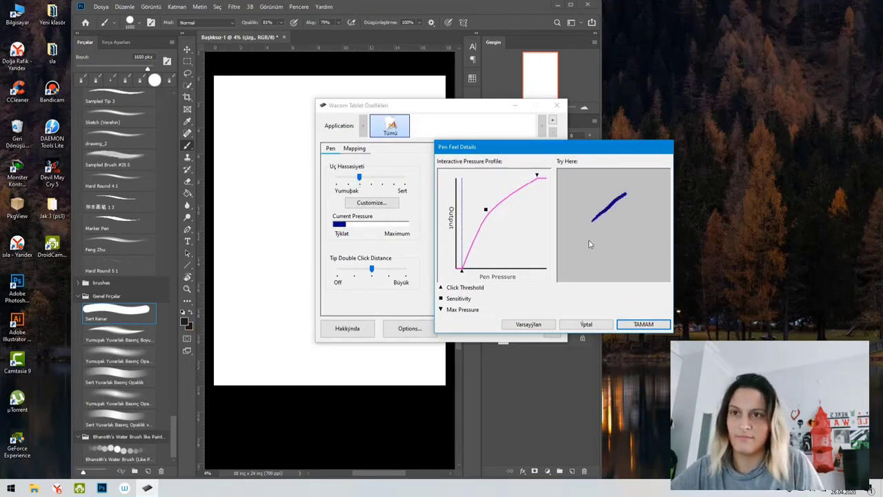
mouse_move(600, 233)
left_mouse_down()
mouse_move(632, 215)
mouse_move(578, 270)
left_mouse_up()
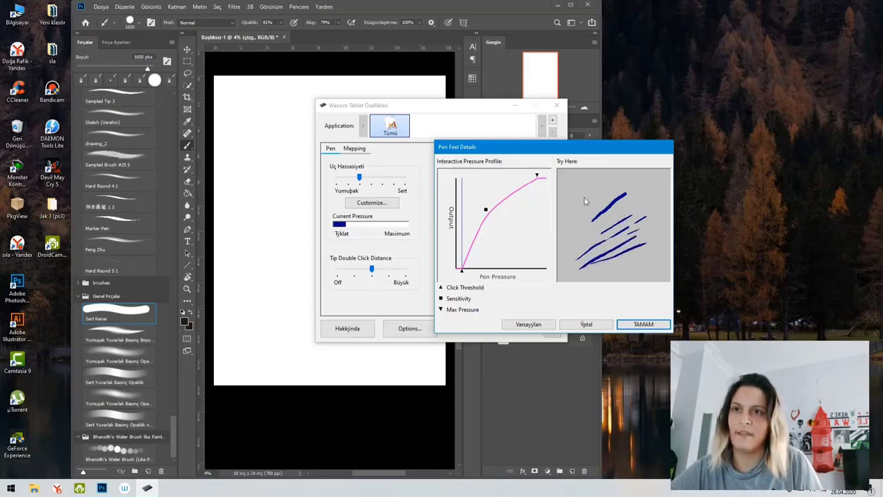
mouse_move(585, 200)
left_mouse_down()
mouse_move(579, 236)
mouse_move(604, 269)
left_mouse_up()
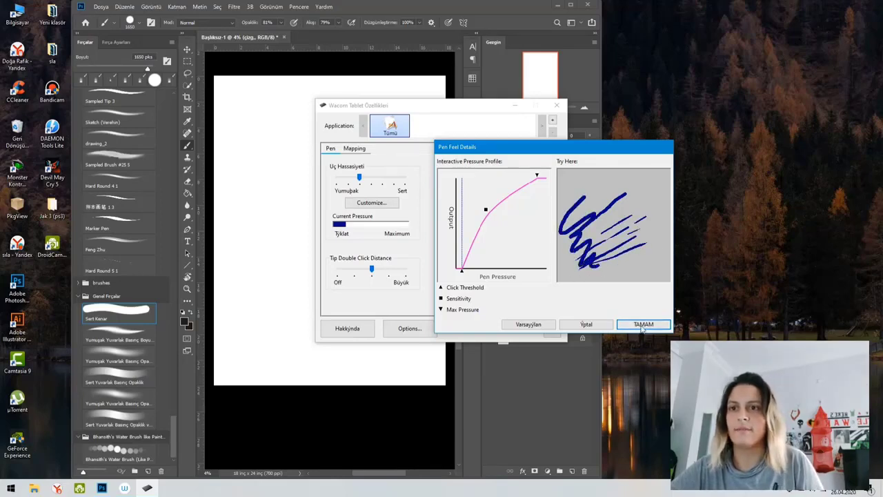
left_click(643, 323)
left_click(559, 105)
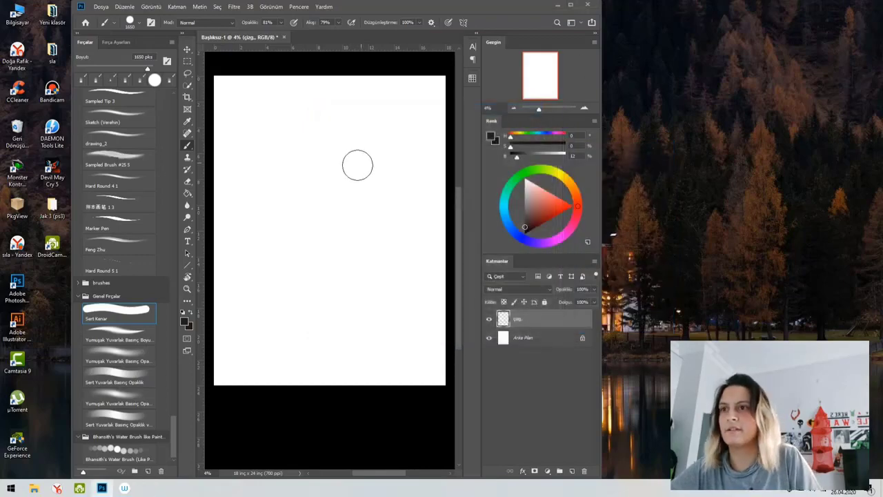
Set the Sert Kenar brush to 100 px and draw four diagonal lines across the canvas on the "çizg." layer.
left_click_drag(366, 159, 340, 160)
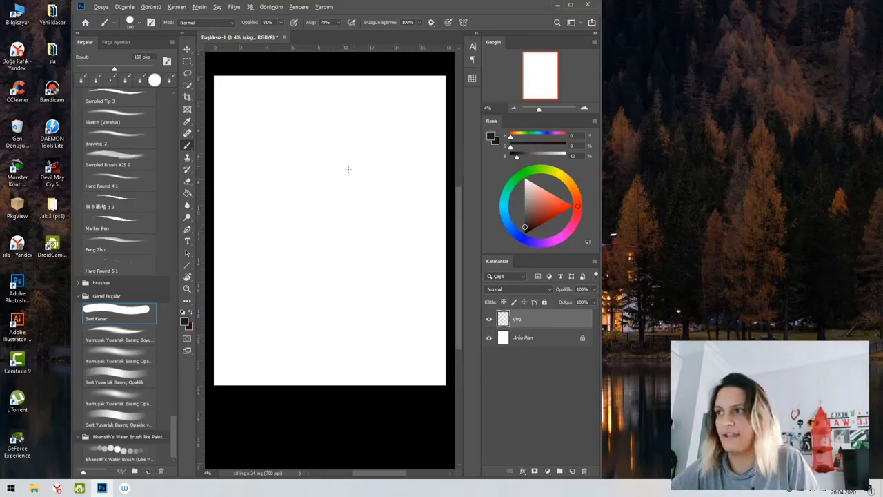
mouse_move(260, 219)
left_mouse_down()
mouse_move(340, 136)
mouse_move(318, 201)
left_mouse_up()
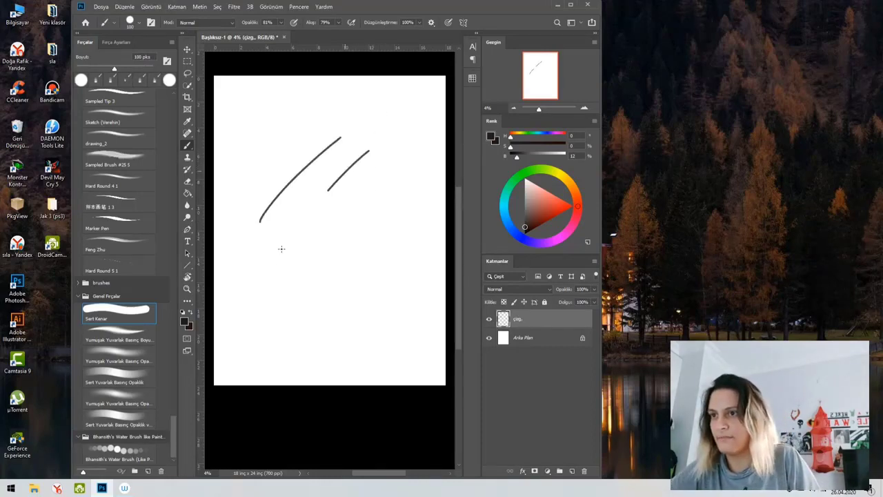
mouse_move(267, 278)
left_mouse_down()
mouse_move(390, 183)
mouse_move(370, 227)
mouse_move(276, 322)
left_mouse_up()
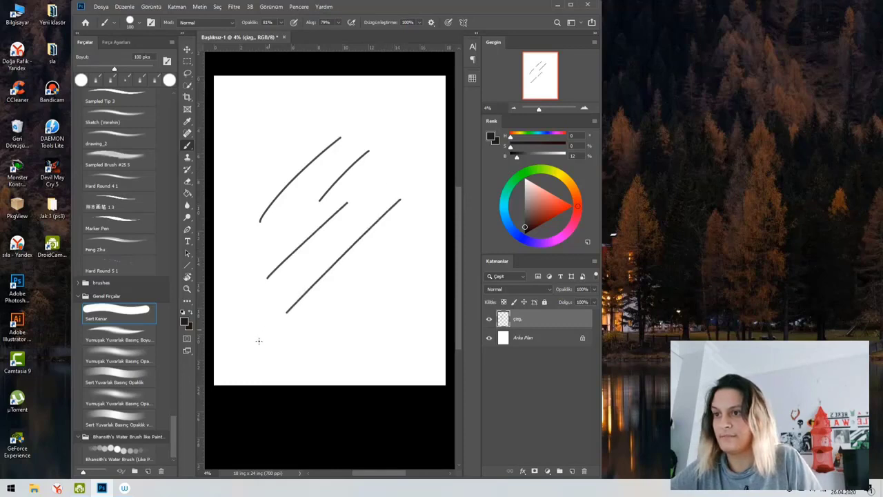
Paint broad shading strokes beside the uppermost line with the Feng Zhu brush, then reduce the brush size to 100 px.
left_click(133, 246)
mouse_move(298, 168)
left_mouse_down()
mouse_move(321, 167)
mouse_move(339, 138)
left_mouse_up()
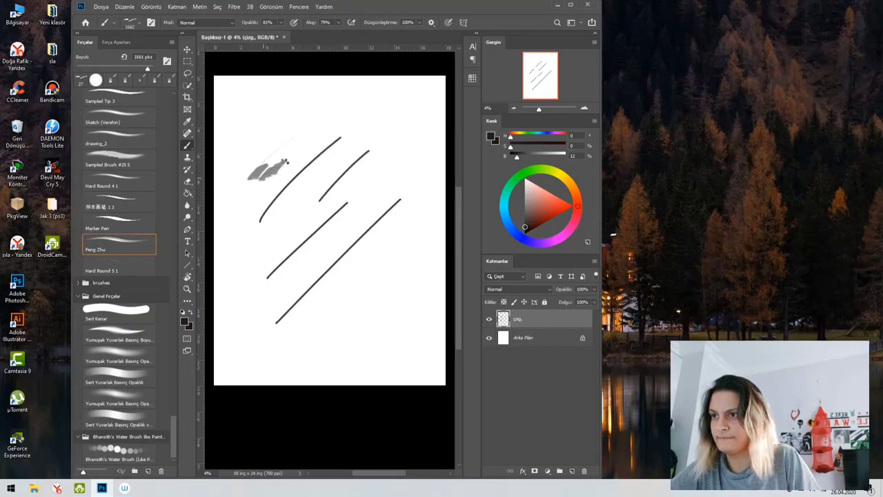
right_click(265, 160)
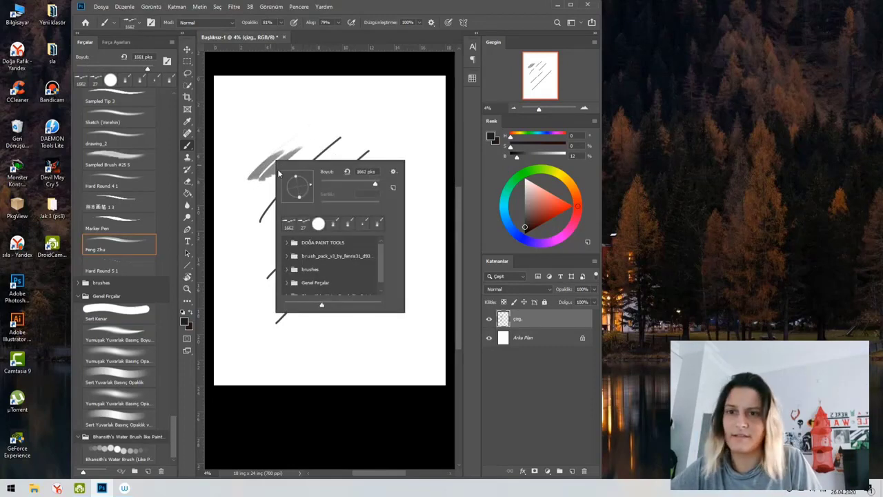
left_click(324, 135)
left_click_drag(323, 136, 296, 149)
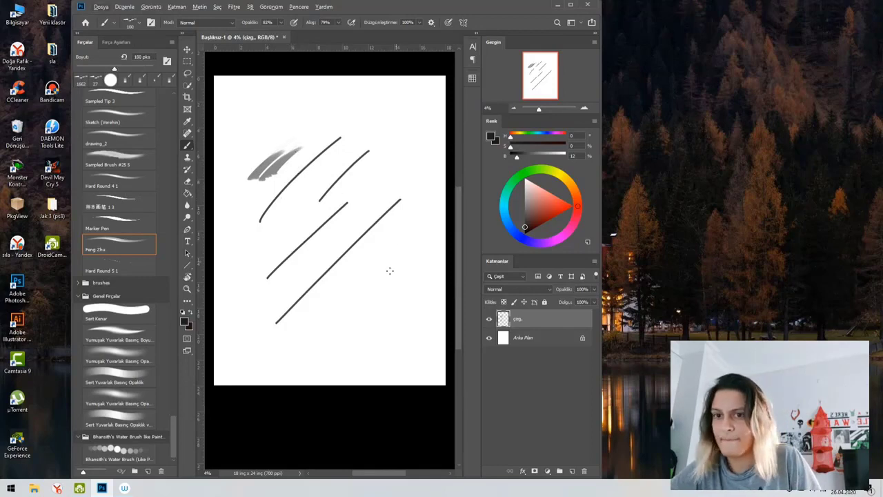
Draw several thin diagonal strokes of varying pressure with the Feng Zhu brush below the longest line on the canvas.
left_click_drag(351, 301, 366, 282)
mouse_move(401, 256)
left_mouse_down()
mouse_move(336, 329)
mouse_move(338, 284)
left_mouse_up()
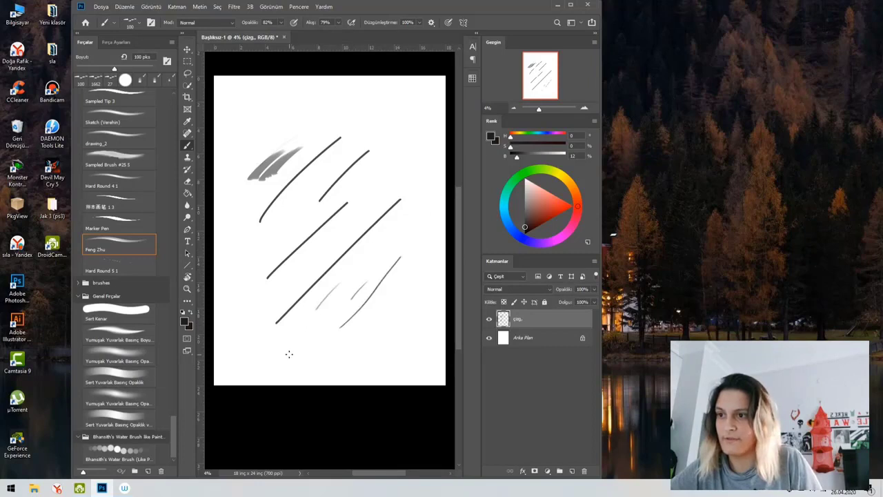
left_click_drag(409, 269, 300, 376)
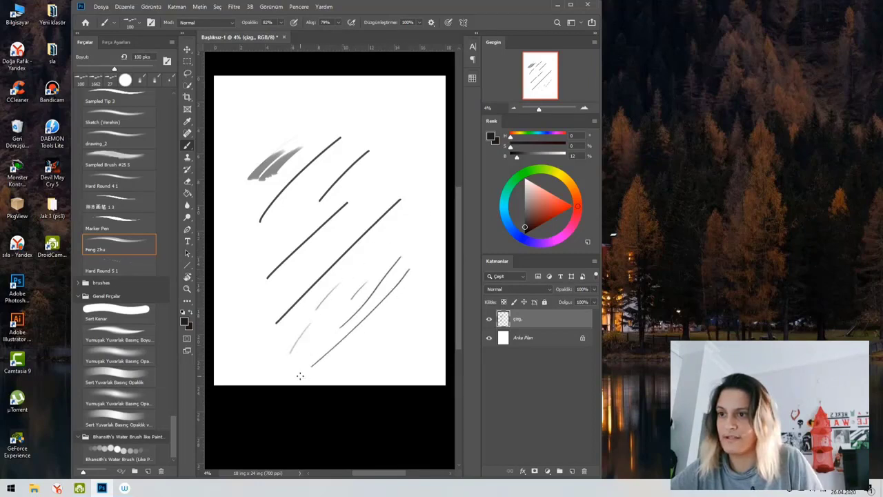
left_click_drag(392, 271, 325, 355)
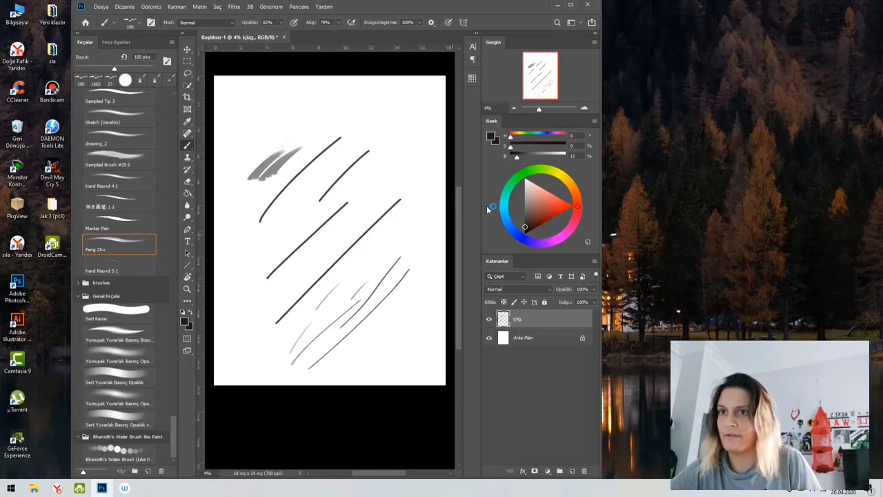
Set the brush to 100% opacity and 98% flow, and turn the document into an enlarged floating window.
mouse_move(250, 23)
left_mouse_down()
mouse_move(325, 25)
mouse_move(333, 38)
left_mouse_up()
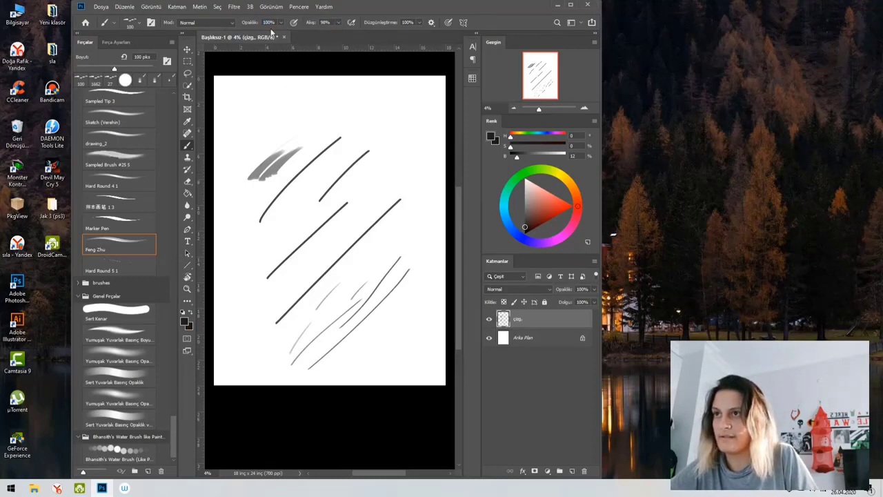
left_click_drag(272, 31, 328, 64)
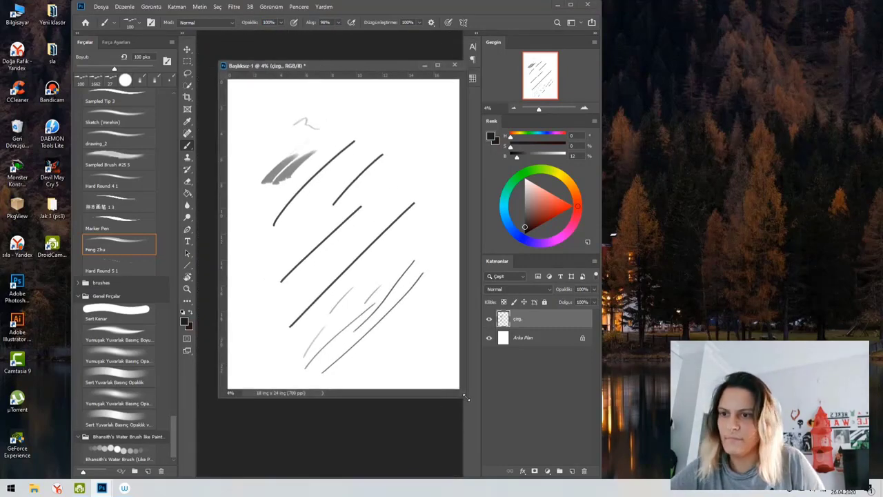
left_click_drag(466, 398, 519, 433)
mouse_move(407, 65)
left_mouse_down()
mouse_move(706, 71)
mouse_move(728, 15)
mouse_move(669, 36)
mouse_move(379, 58)
left_mouse_up()
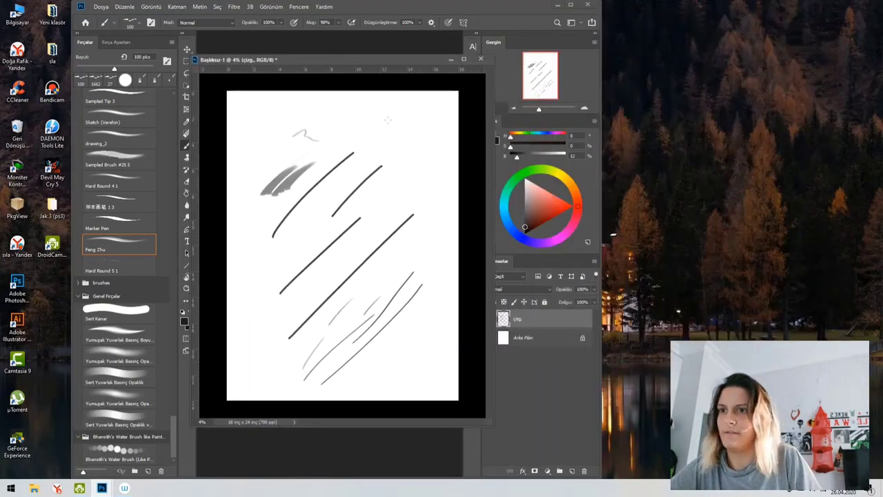
Try a curved Feng Zhu stroke, then select the Sert Kenar brush and undo all the strokes until the canvas is empty.
mouse_move(418, 166)
left_mouse_down()
mouse_move(386, 193)
mouse_move(371, 258)
left_mouse_up()
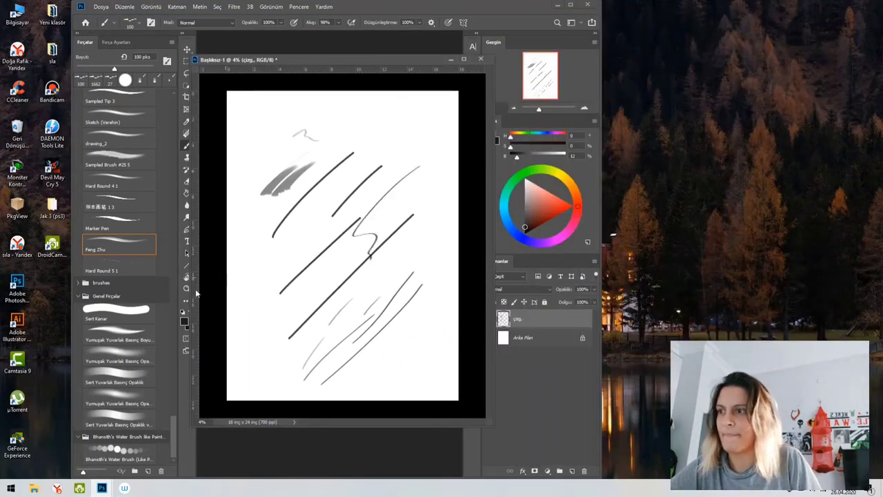
left_click(136, 315)
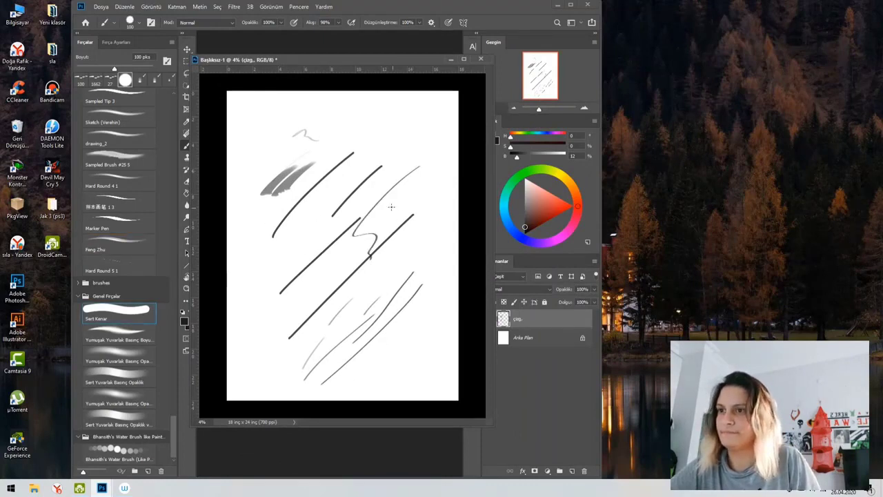
key("ctrl+z")
key("ctrl+z")
key("ctrl+z")
key("ctrl+z")
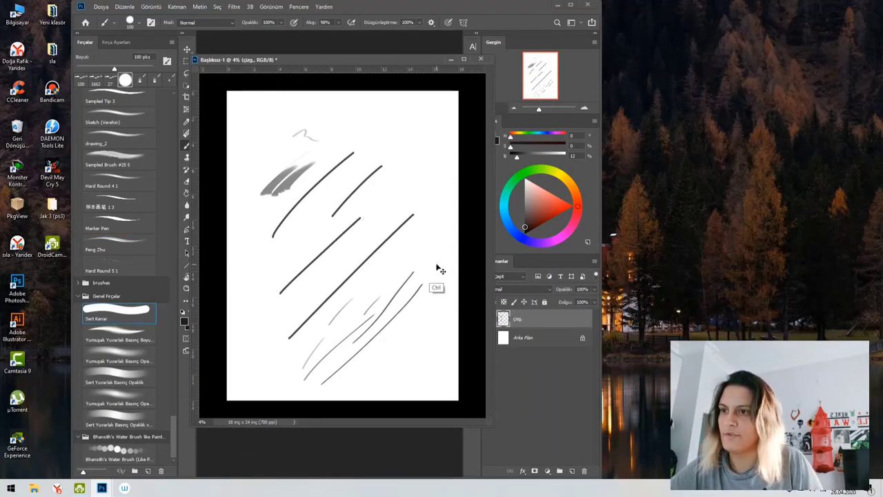
key("ctrl+z")
key("ctrl+z")
key("ctrl+z")
key("ctrl+z")
key("ctrl+z")
key("ctrl+z")
key("ctrl+z")
key("ctrl+z")
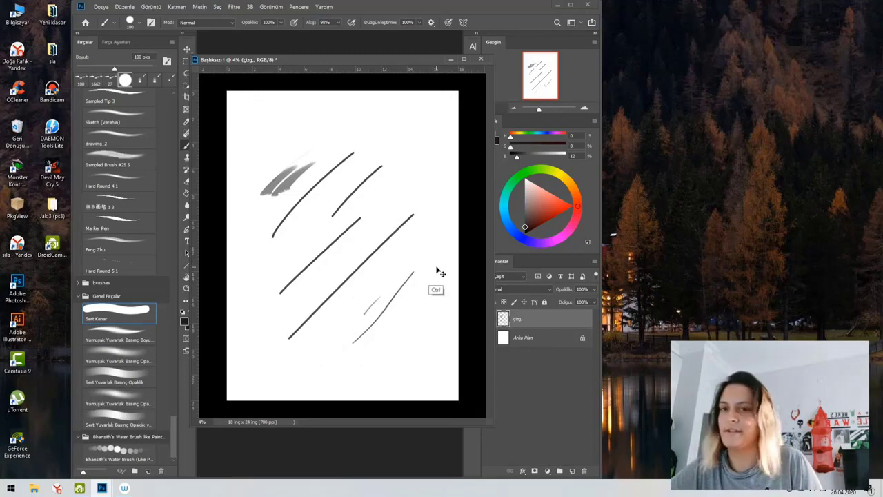
key("ctrl+z")
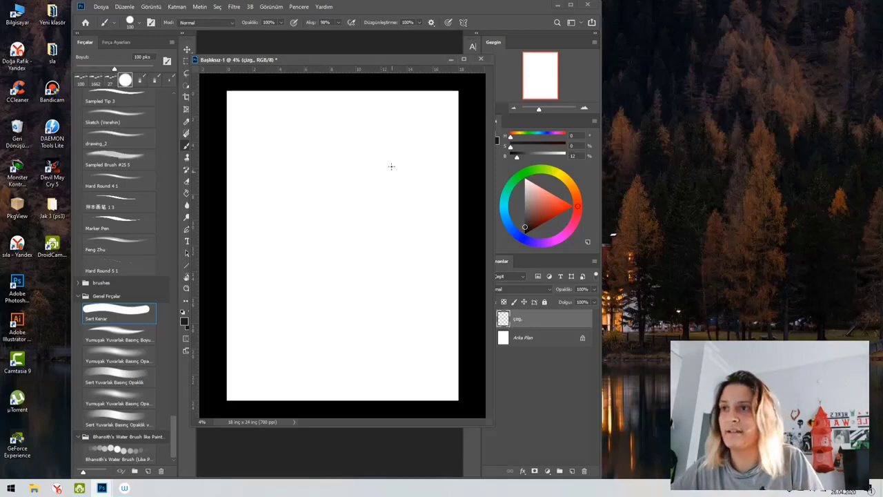
Draw three diagonal lines, a curve crossing them and a large S-shaped curve with the Sert Kenar brush.
mouse_move(381, 124)
left_mouse_down()
mouse_move(280, 202)
mouse_move(393, 152)
left_mouse_up()
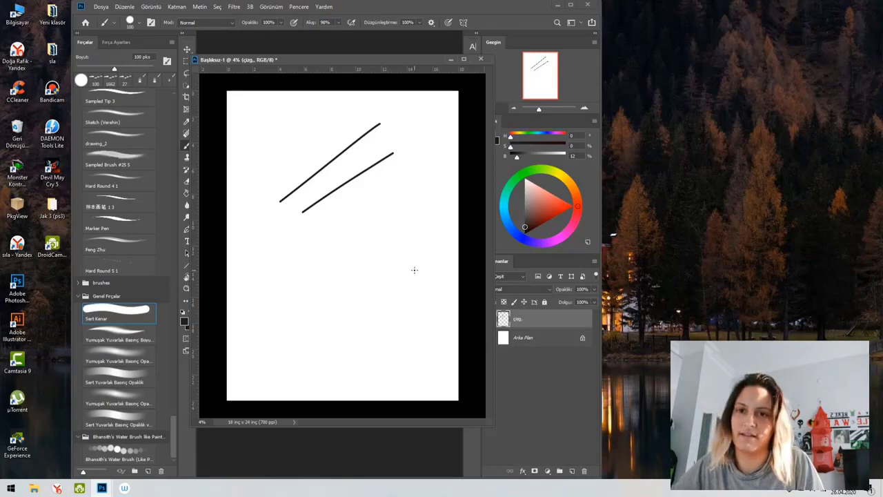
mouse_move(299, 232)
left_mouse_down()
mouse_move(446, 161)
mouse_move(377, 192)
left_mouse_up()
left_click_drag(337, 169, 310, 275)
mouse_move(382, 229)
left_mouse_down()
mouse_move(334, 271)
mouse_move(373, 338)
left_mouse_up()
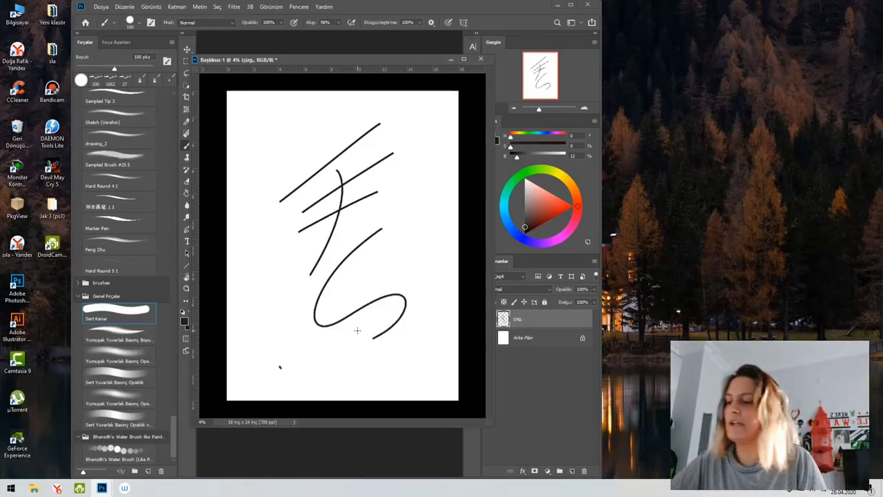
Undo all the Sert Kenar practice lines and curves on the canvas.
key("ctrl+z")
key("ctrl+z")
key("ctrl+z")
key("ctrl+z")
key("ctrl+z")
key("ctrl+z")
key("ctrl+z")
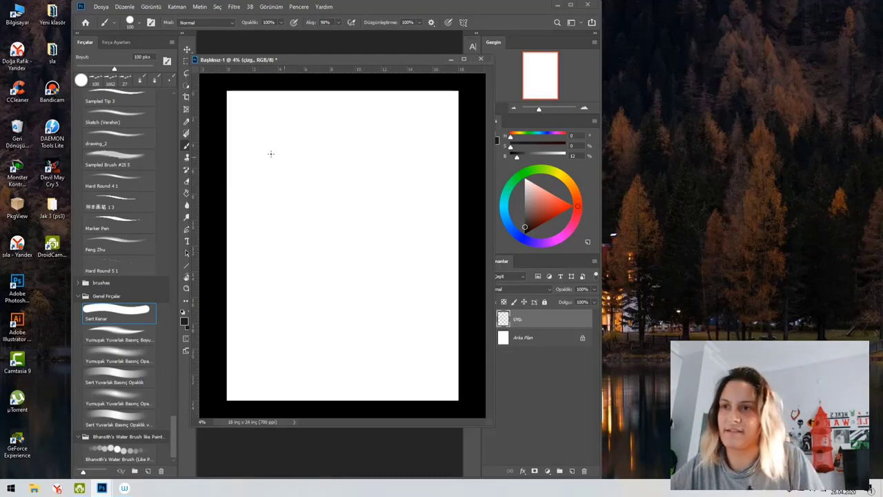
Draw one short and two long diagonal lines across the upper half of the canvas with the Sert Kenar brush.
left_click_drag(274, 140, 338, 111)
left_click_drag(241, 194, 405, 101)
left_click_drag(242, 240, 406, 135)
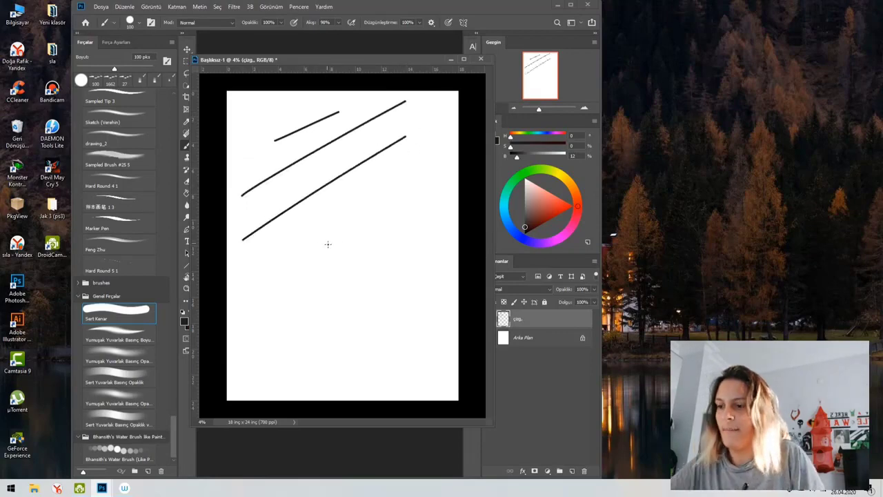
Try turning the canvas with the Rotate View tool.
key("r")
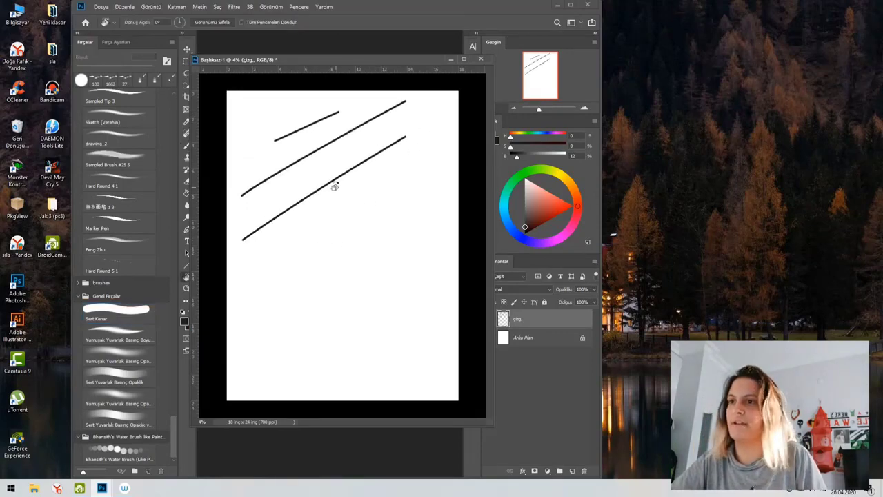
left_click_drag(335, 184, 356, 271)
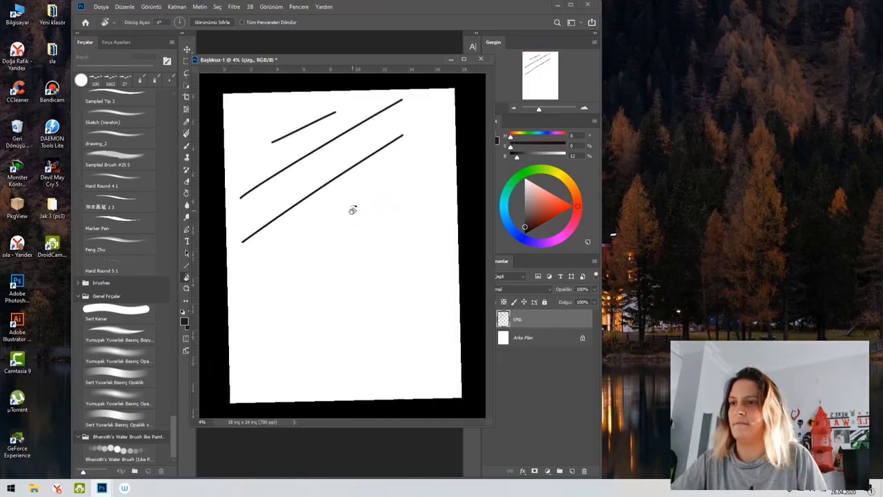
mouse_move(356, 183)
left_mouse_down()
mouse_move(379, 187)
mouse_move(360, 178)
mouse_move(354, 187)
left_mouse_up()
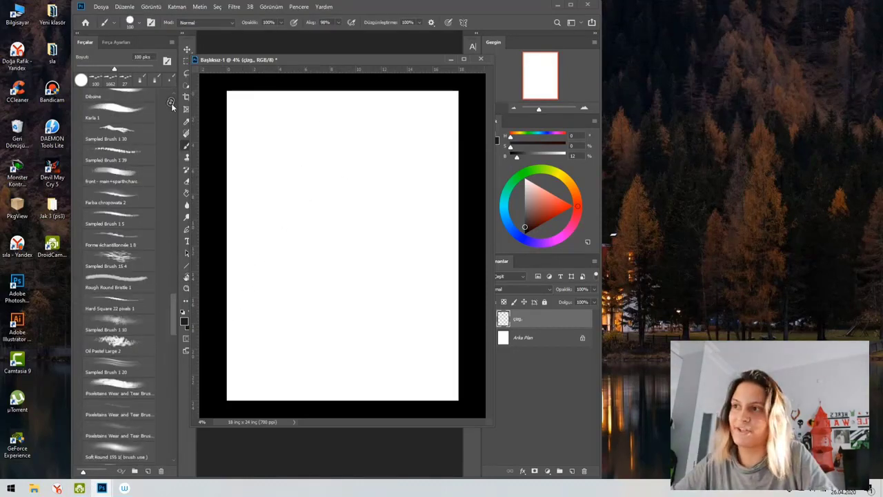
Choose the Tonlama brush from DOĞA PAINT TOOLS, enlarge it to about 2234 px and paint two broad diagonal strokes.
mouse_move(171, 103)
left_mouse_down()
mouse_move(176, 261)
mouse_move(190, 133)
mouse_move(171, 98)
left_mouse_up()
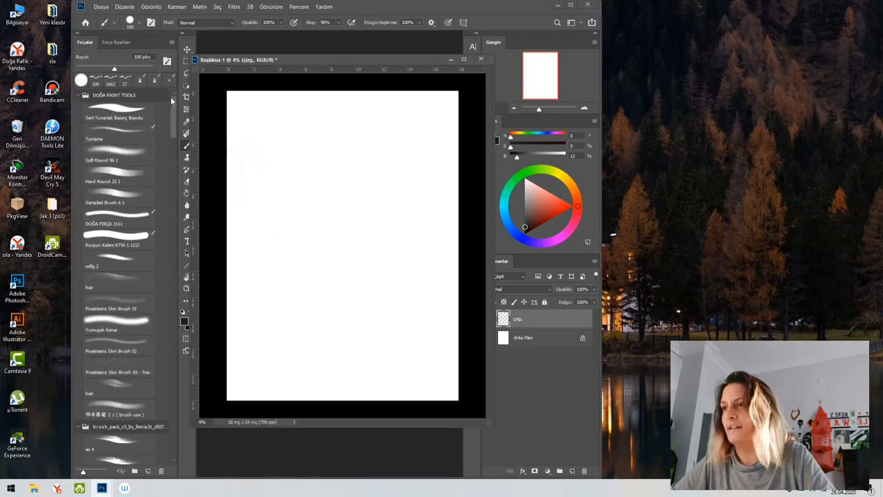
left_click(130, 134)
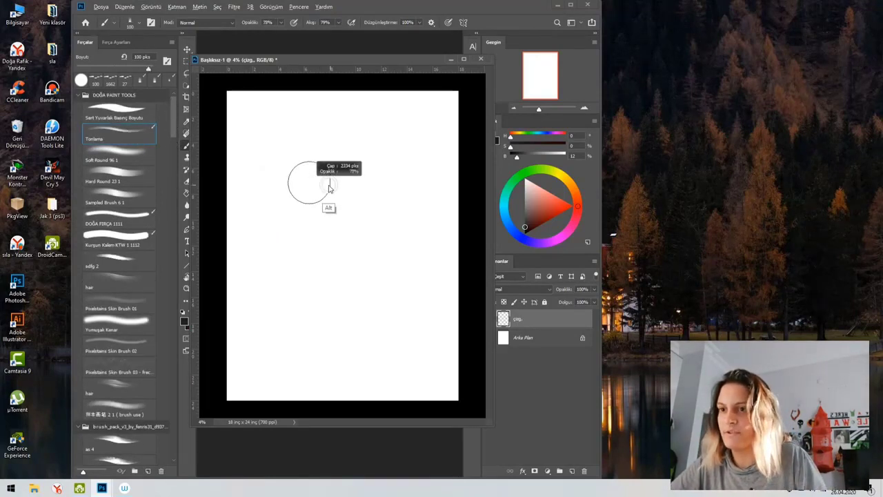
left_click_drag(330, 184, 328, 189)
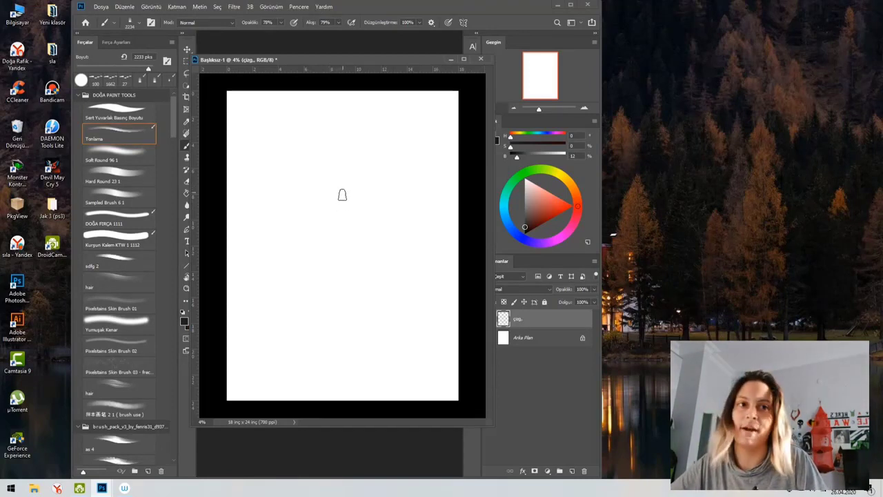
mouse_move(381, 127)
left_mouse_down()
mouse_move(254, 266)
mouse_move(333, 197)
mouse_move(322, 197)
mouse_move(303, 247)
mouse_move(345, 198)
left_mouse_up()
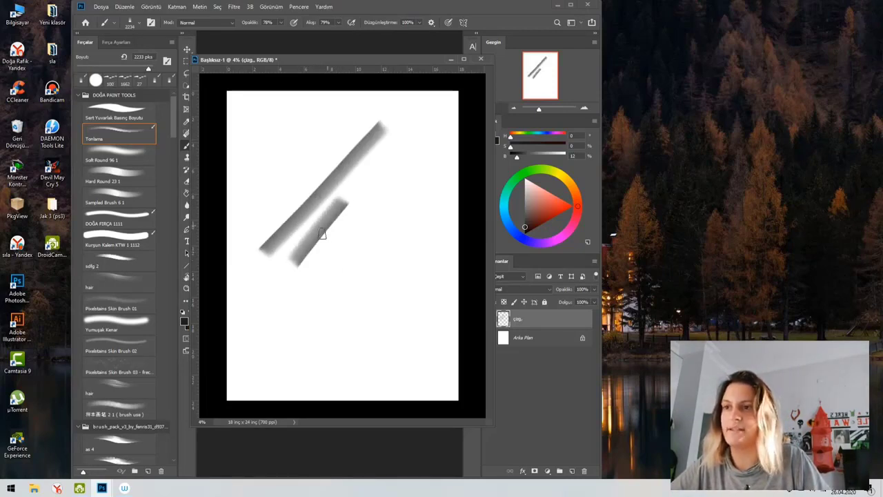
Examine the edges and tonal gradation of the two broad Tonlama strokes up close, then fit the canvas to the screen.
key("z")
left_click(358, 160)
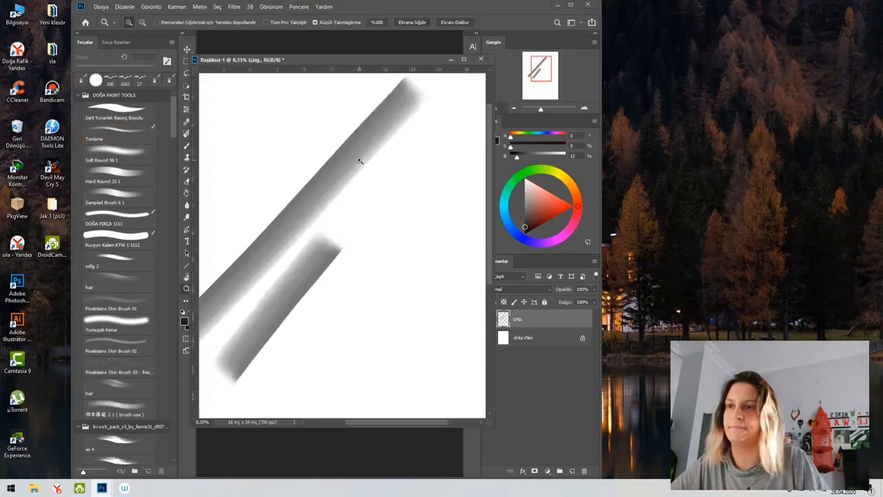
left_click(360, 160)
key("b")
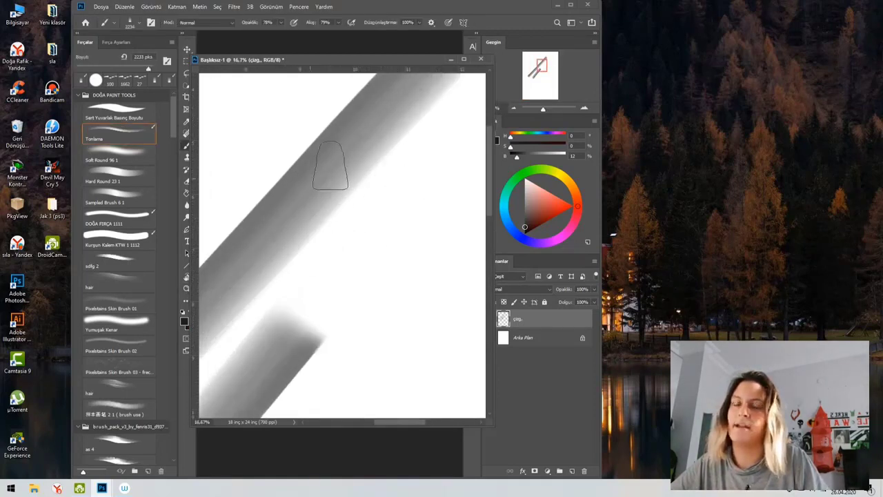
key("z")
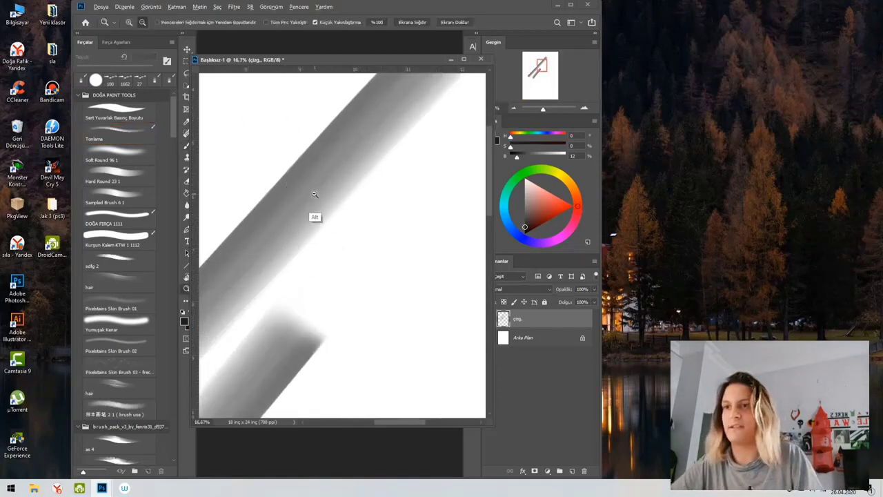
left_click(314, 194, "alt")
left_click(413, 24)
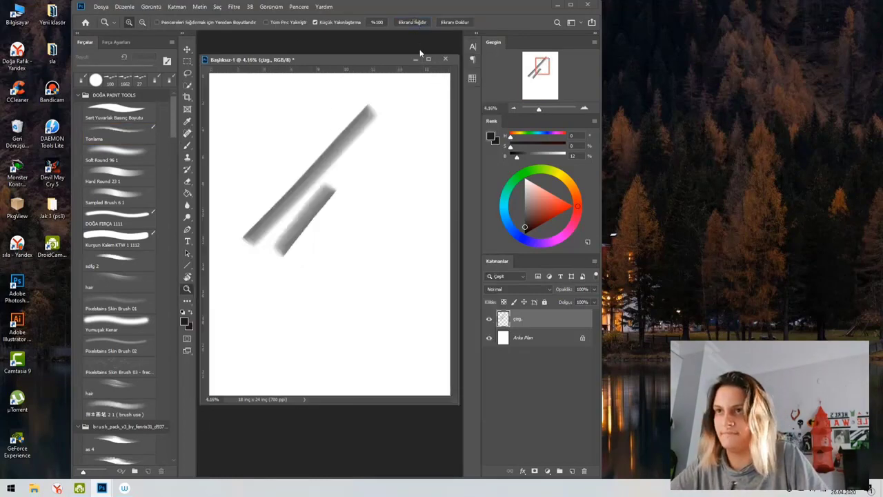
Undo the two broad Tonlama strokes and the drawing layer's renaming.
key("b")
key("ctrl+z")
key("ctrl+z")
key("ctrl+z")
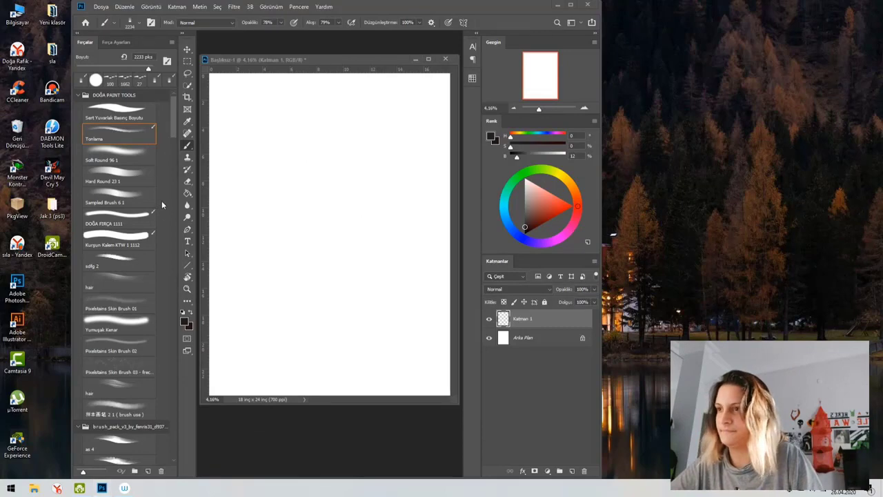
Select the Sert Kenar brush in Genel Fırçalar and reduce its size to about 201 px.
left_click_drag(173, 118, 170, 459)
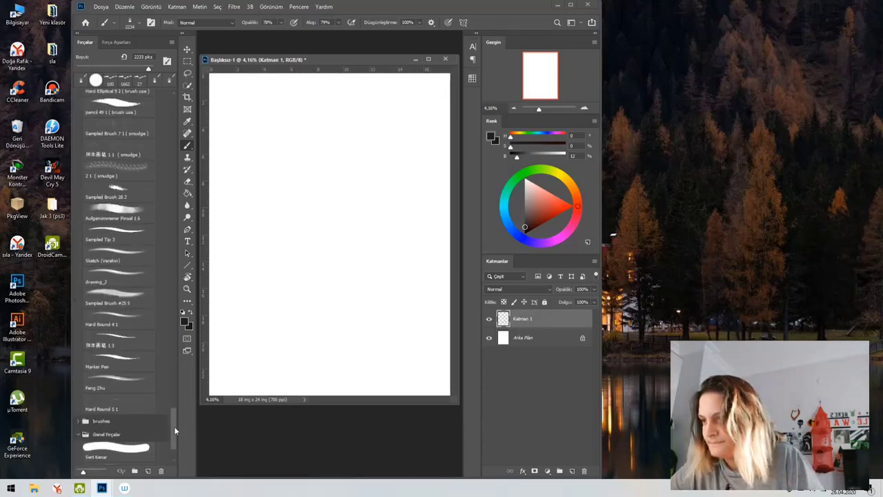
left_click(134, 314)
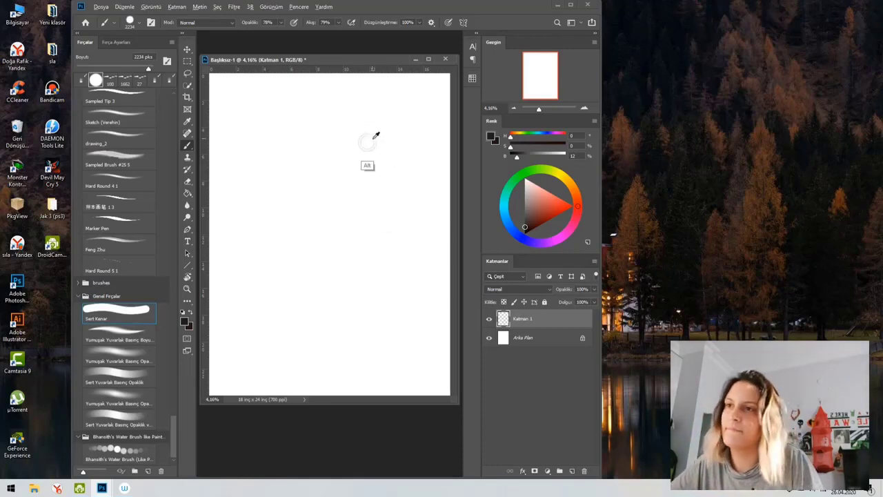
left_click_drag(370, 139, 352, 145)
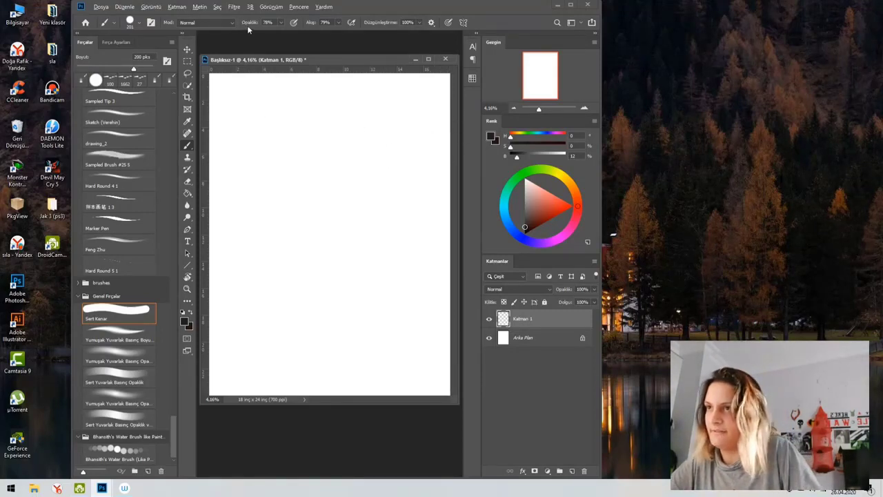
Lower the brush opacity to 64% and its size to about 127 px.
left_click_drag(243, 25, 246, 25)
right_click(347, 166)
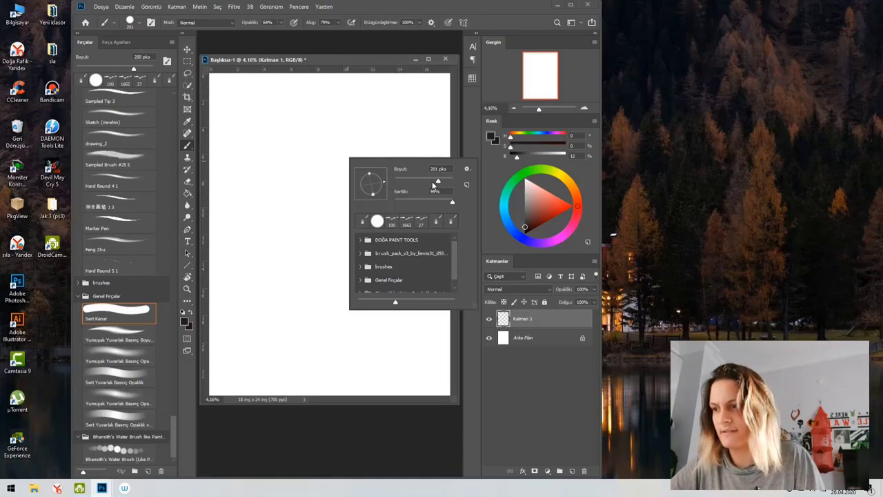
left_click_drag(440, 178, 425, 180)
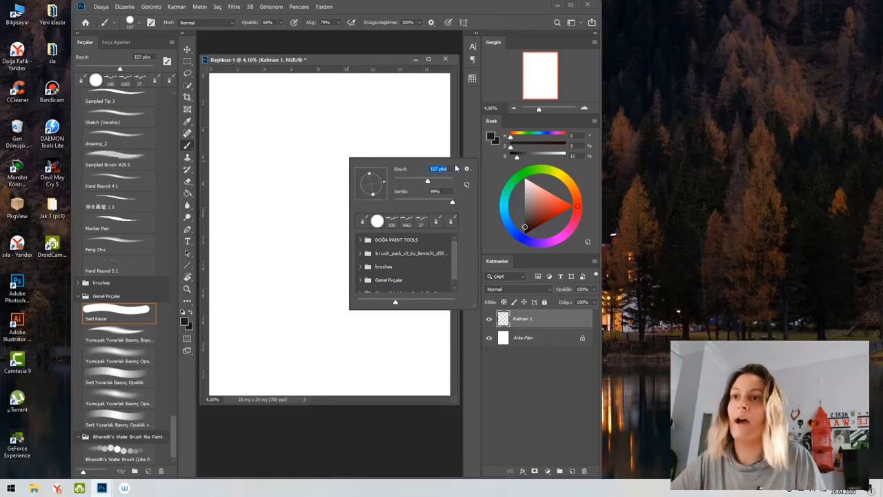
left_click(415, 97)
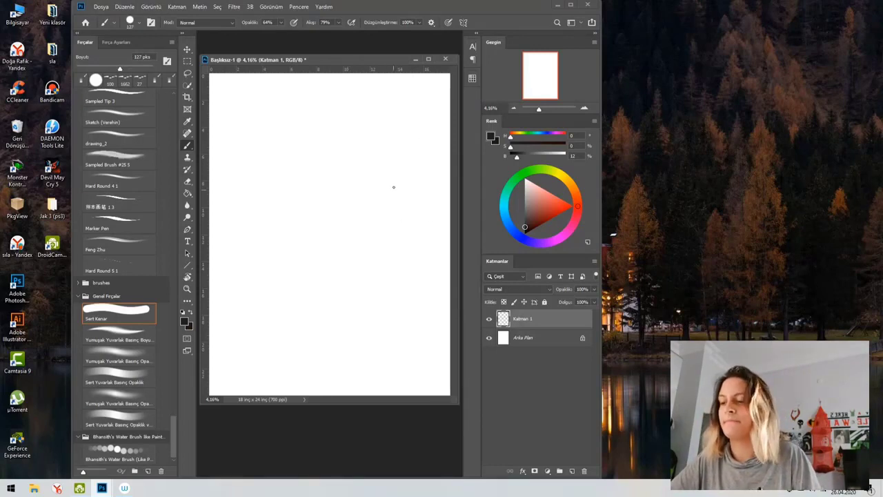
Enlarge the Sert Kenar brush to about 1636 px with a softened edge and paint a thick curved stroke on the layer.
key("alt")
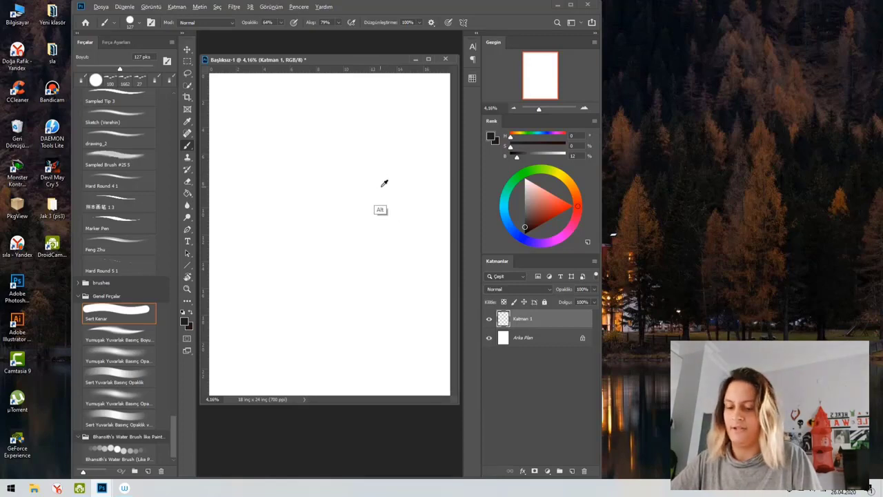
mouse_move(380, 189)
left_mouse_down()
mouse_move(392, 200)
mouse_move(378, 197)
mouse_move(394, 200)
mouse_move(382, 200)
mouse_move(397, 200)
mouse_move(378, 200)
mouse_move(395, 202)
mouse_move(387, 204)
mouse_move(400, 82)
mouse_move(394, 22)
mouse_move(380, 163)
mouse_move(365, 33)
left_mouse_up()
mouse_move(357, 137)
left_mouse_down()
mouse_move(357, 286)
mouse_move(349, 215)
mouse_move(335, 197)
mouse_move(349, 191)
left_mouse_up()
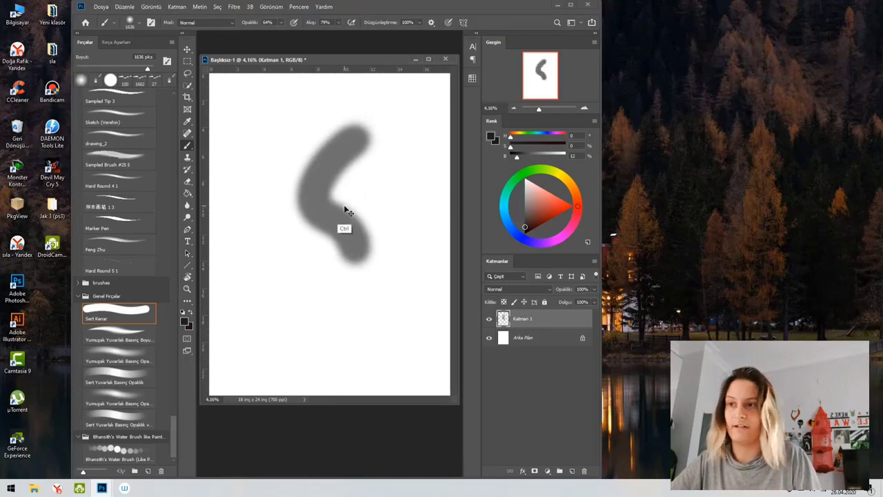
Undo the thick soft stroke, and try the Sert Kenar brush at other sizes up to about 2164 px, undoing the test stroke.
key("ctrl+z")
left_click_drag(357, 191, 341, 190, "alt")
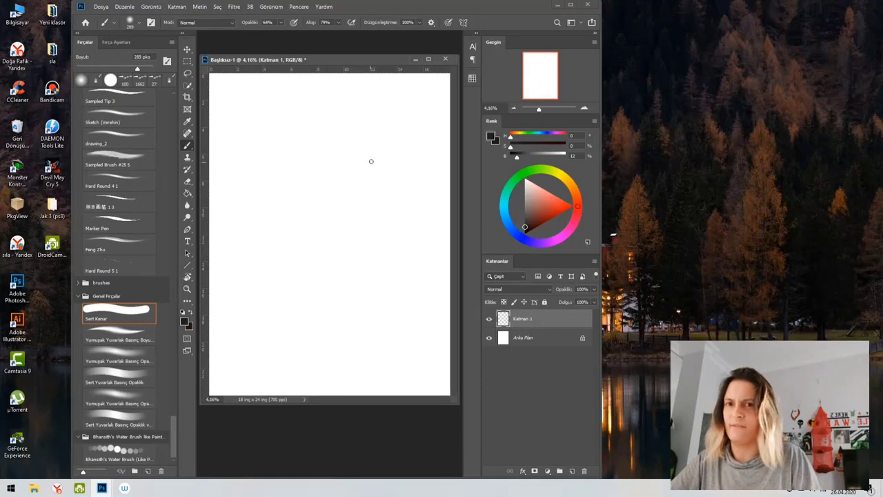
mouse_move(369, 154)
left_mouse_down()
mouse_move(372, 193)
mouse_move(370, 94)
mouse_move(348, 198)
mouse_move(361, 258)
mouse_move(373, 254)
mouse_move(350, 236)
left_mouse_up()
key("ctrl+z")
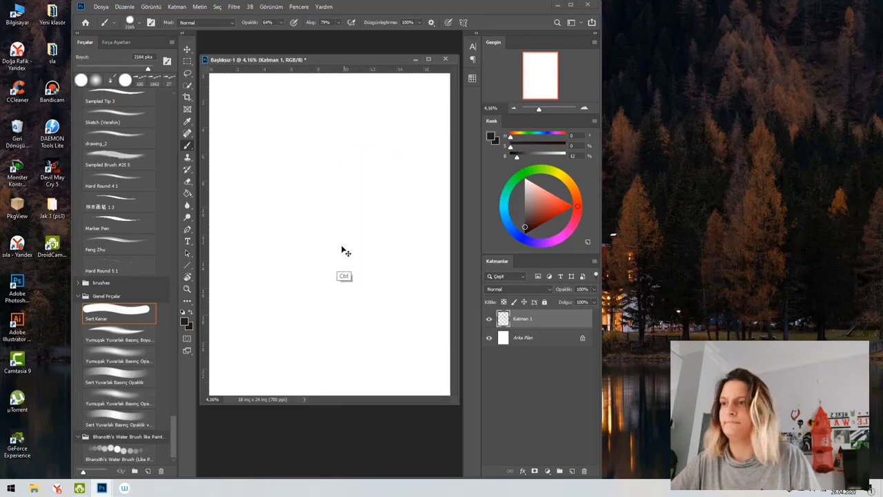
Select the "as 4" brush from the fenris31 brush pack and paint curved test strokes at 218 px and a dab at about 1580 px.
scroll(173, 100, "up", 10)
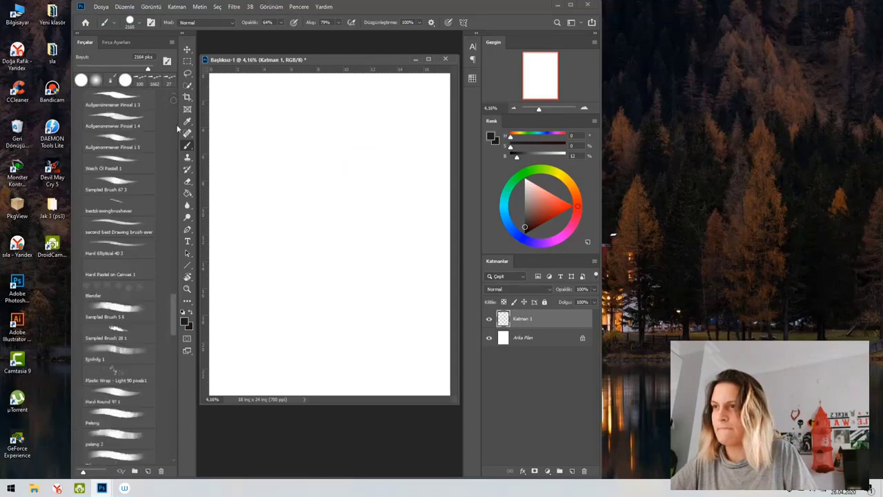
scroll(169, 290, "up", 10)
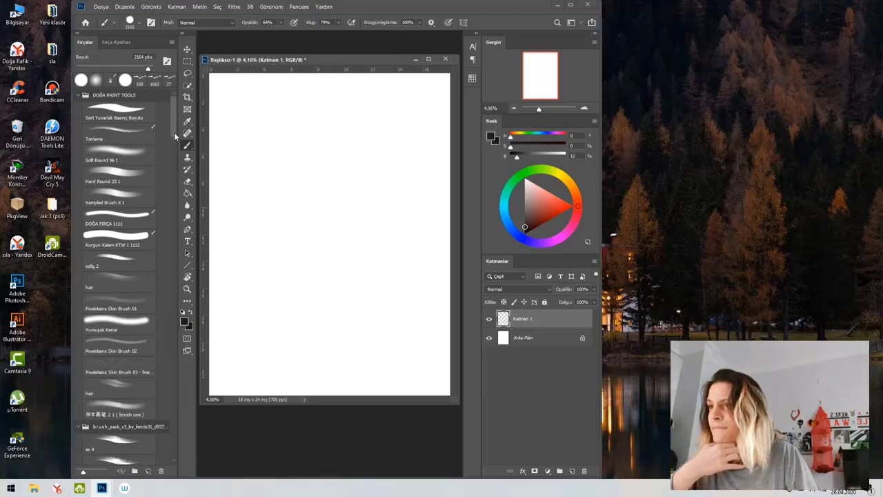
scroll(169, 209, "down", 5)
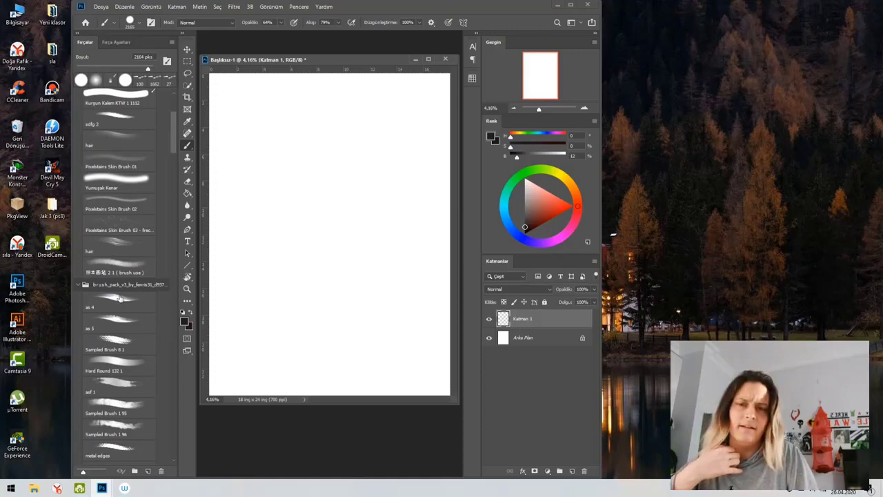
left_click(117, 300)
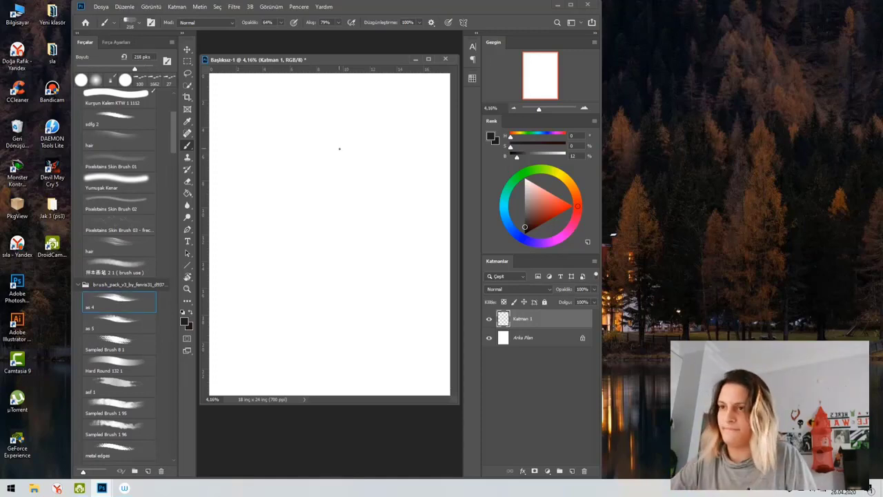
mouse_move(339, 148)
left_mouse_down()
mouse_move(323, 178)
mouse_move(336, 204)
left_mouse_up()
mouse_move(361, 130)
left_mouse_down()
mouse_move(319, 177)
mouse_move(354, 243)
left_mouse_up()
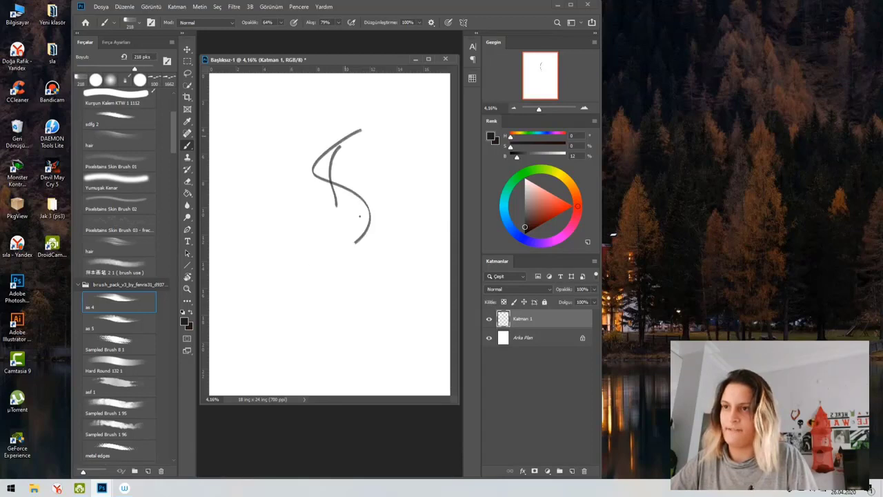
right_click(355, 191, "alt")
left_click_drag(358, 172, 371, 179)
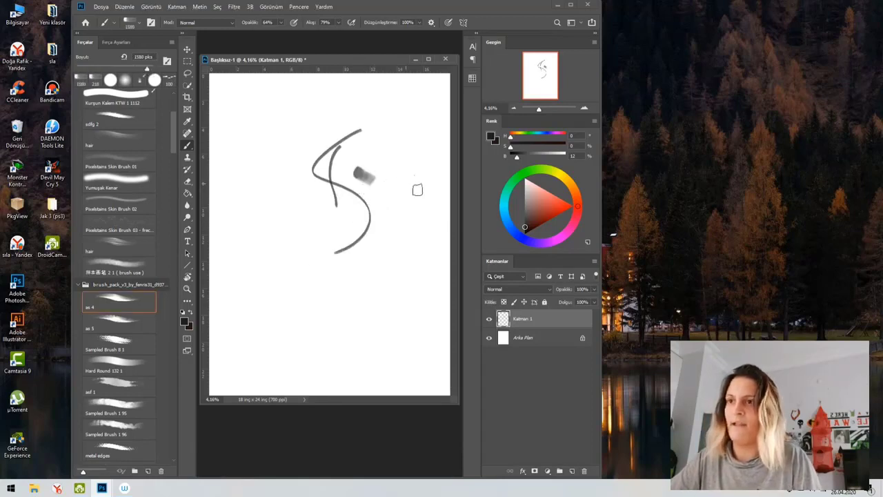
Set the foreground colour to black and undo the three "as 4" test strokes.
mouse_move(543, 189)
left_mouse_down()
mouse_move(544, 220)
mouse_move(524, 233)
left_mouse_up()
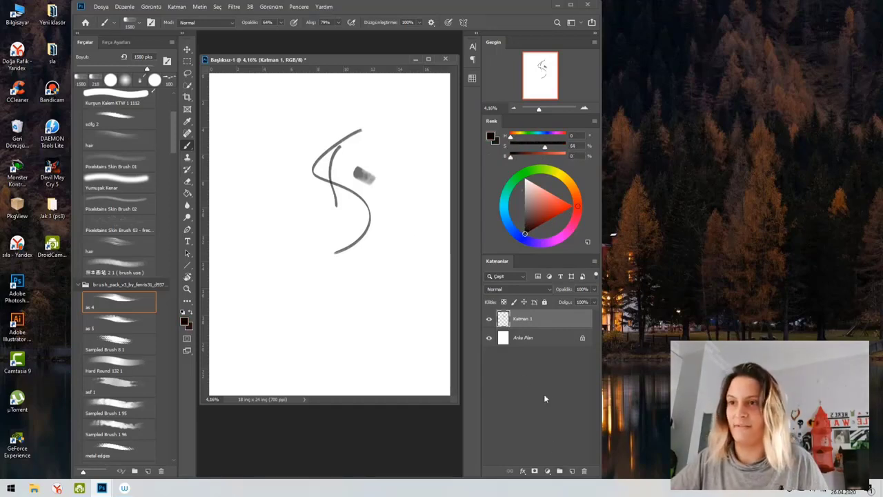
key("ctrl+z")
key("ctrl+z")
key("ctrl+z")
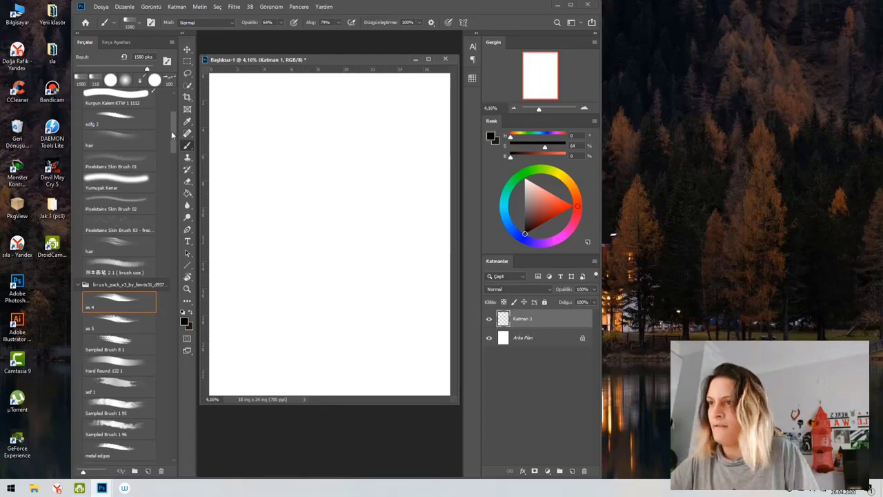
Select the Sert Kenar brush in Genel Fırçalar and reduce its size to about 48 px.
left_click_drag(173, 134, 170, 457)
left_click(119, 319)
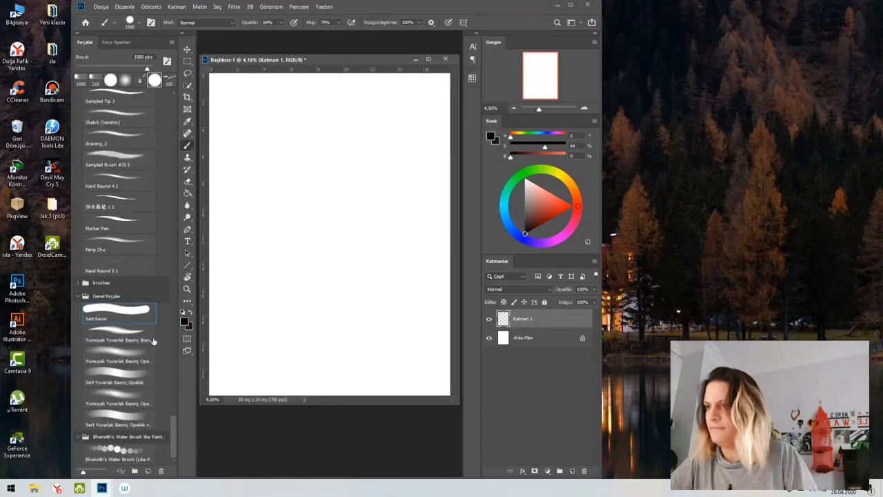
right_click(331, 196, "alt")
left_click_drag(306, 194, 304, 194)
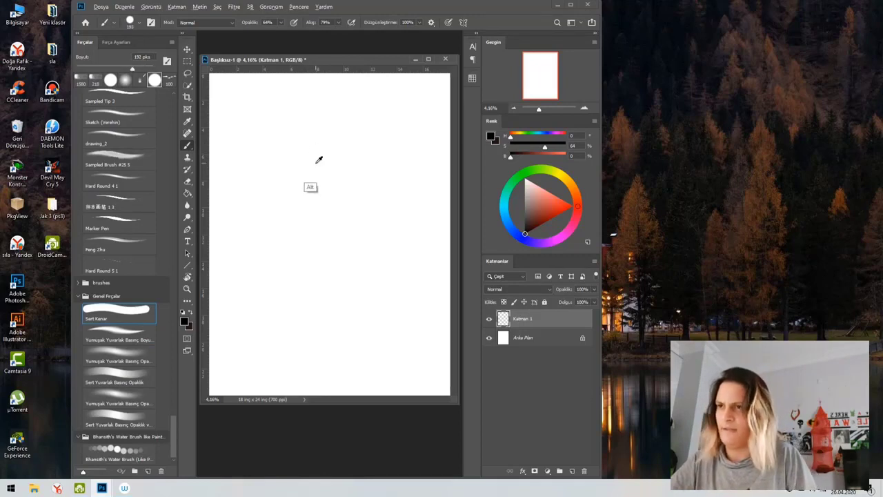
right_click(309, 165, "alt")
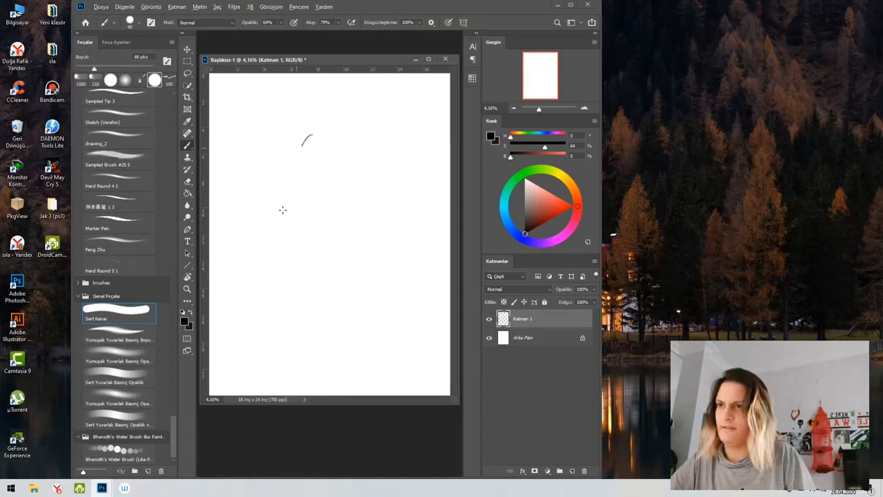
Sketch an upright oval in the upper canvas with a long vertical centre line and several horizontal guide lines across it.
mouse_move(307, 134)
left_mouse_down()
mouse_move(389, 199)
mouse_move(290, 140)
mouse_move(312, 301)
left_mouse_up()
left_click_drag(262, 169, 395, 171)
left_click_drag(257, 200, 376, 201)
left_click_drag(262, 218, 362, 222)
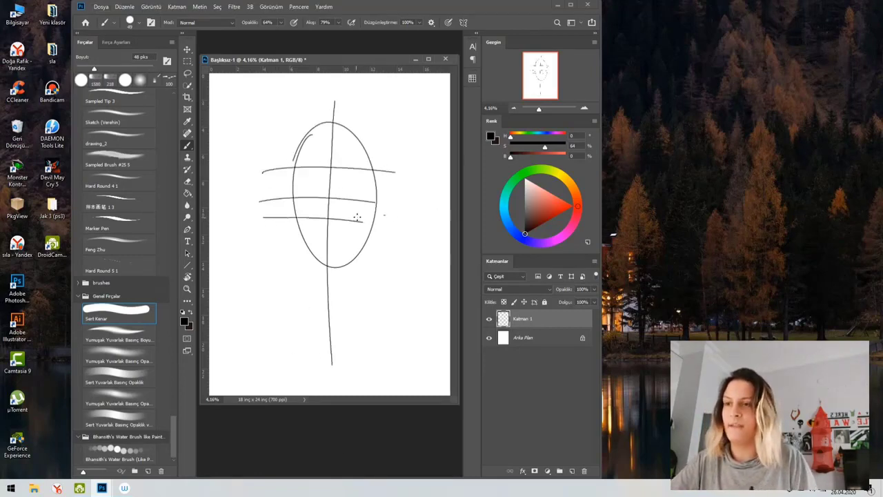
left_click_drag(265, 220, 362, 222)
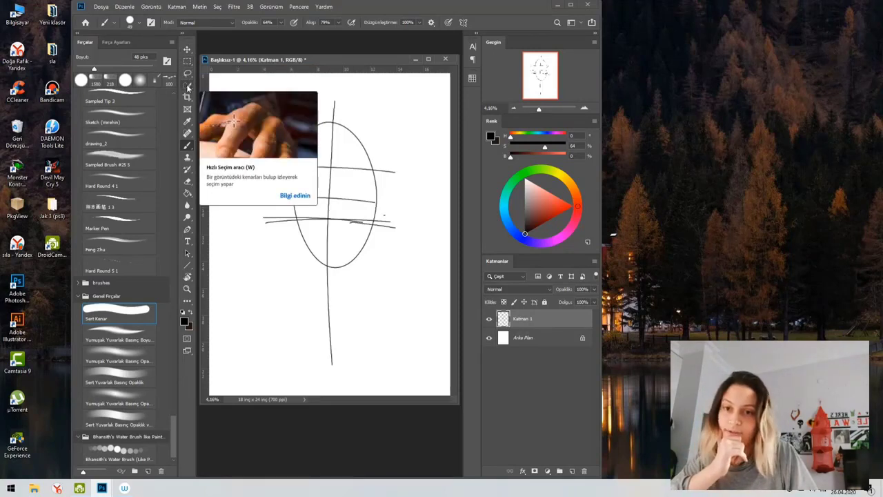
Enclose the whole oval sketch in a freehand Lasso selection.
left_click(187, 50)
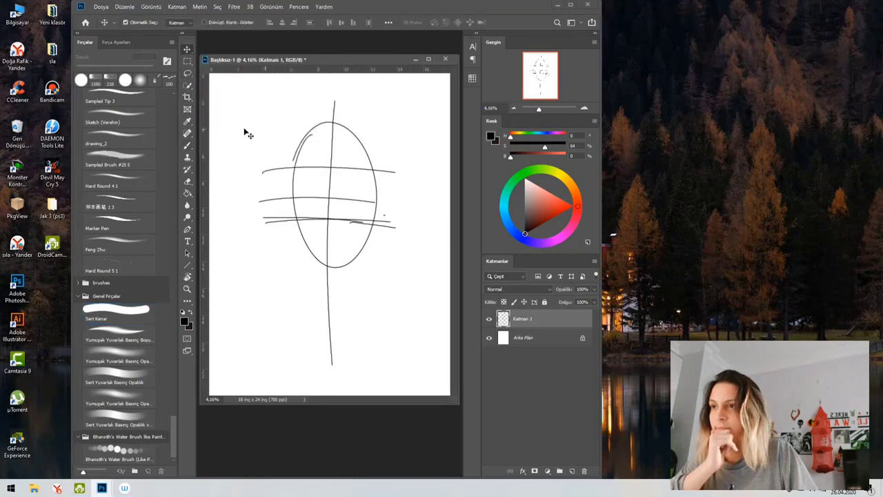
left_click(187, 61)
left_click(188, 73)
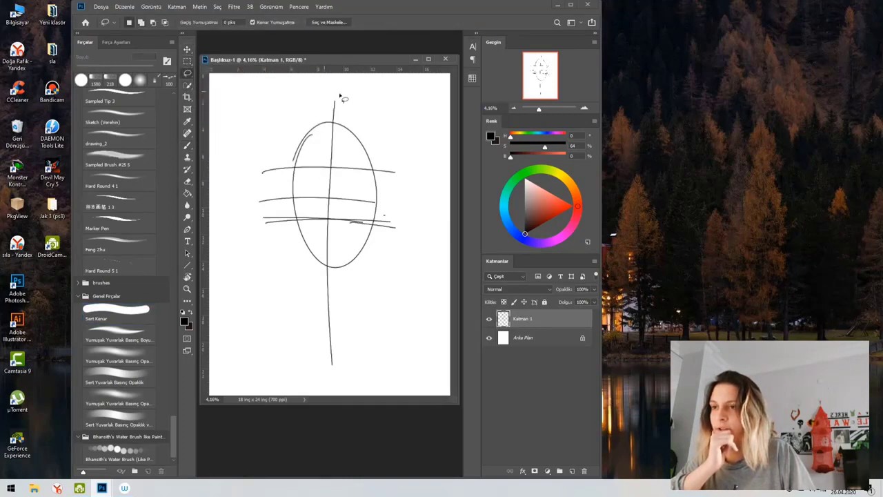
mouse_move(411, 130)
left_mouse_down()
mouse_move(427, 254)
mouse_move(379, 353)
mouse_move(304, 389)
mouse_move(251, 334)
mouse_move(244, 139)
mouse_move(331, 91)
mouse_move(398, 100)
mouse_move(426, 178)
left_mouse_up()
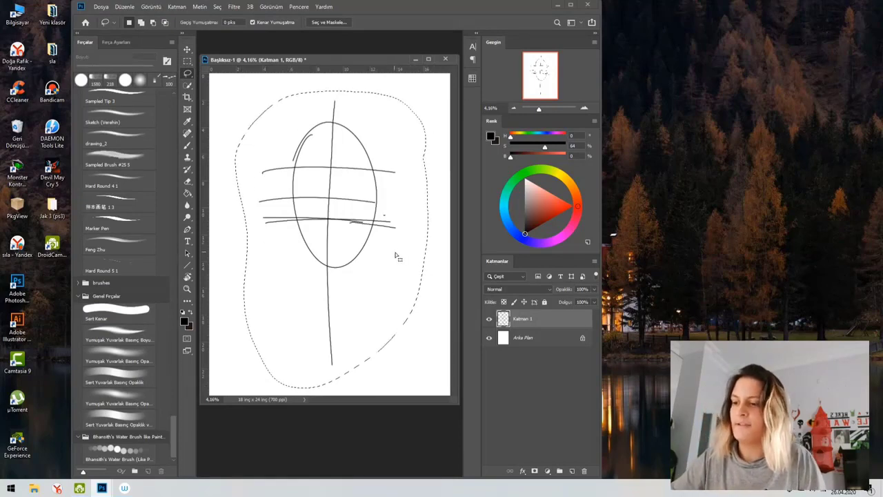
Move the selected sketch slightly up and to the right with Free Transform, and deselect it.
key("ctrl+t")
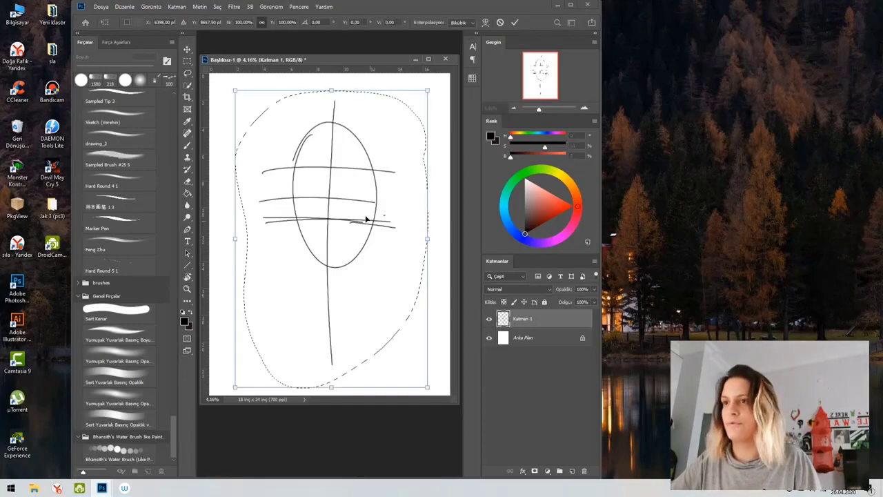
mouse_move(362, 251)
left_mouse_down()
mouse_move(388, 210)
mouse_move(395, 217)
left_mouse_up()
key("Return")
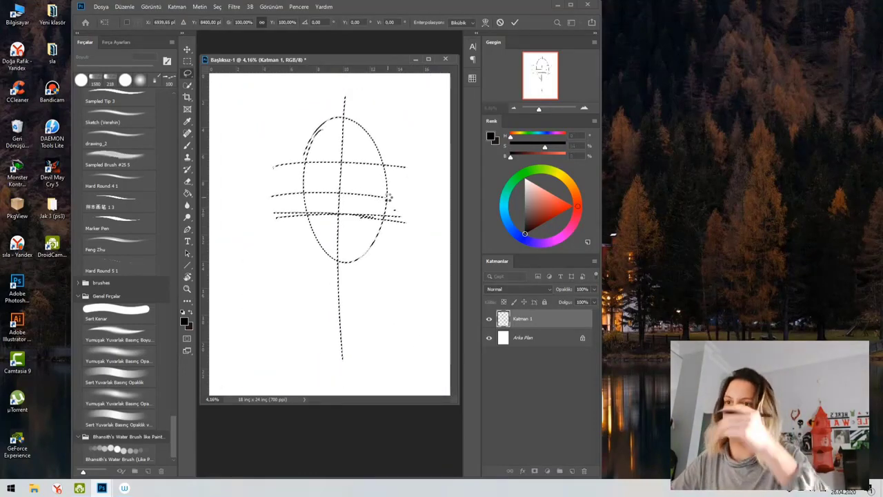
key("l")
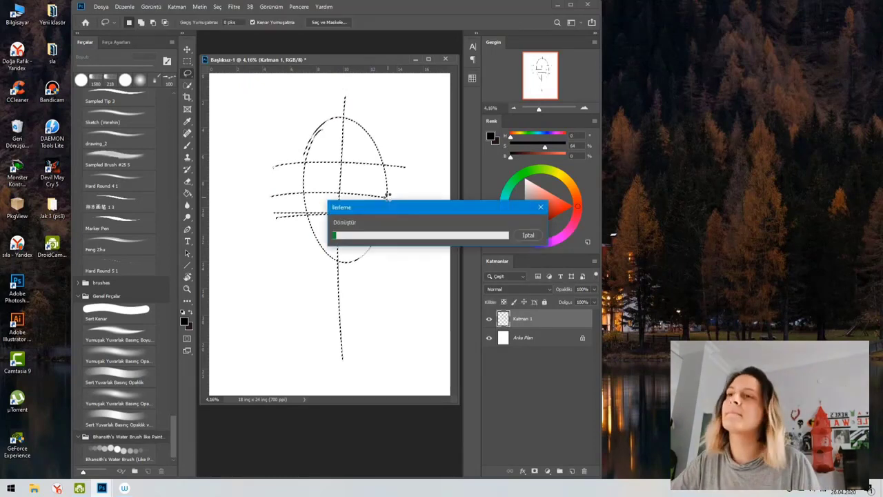
key("Return")
right_click(373, 231)
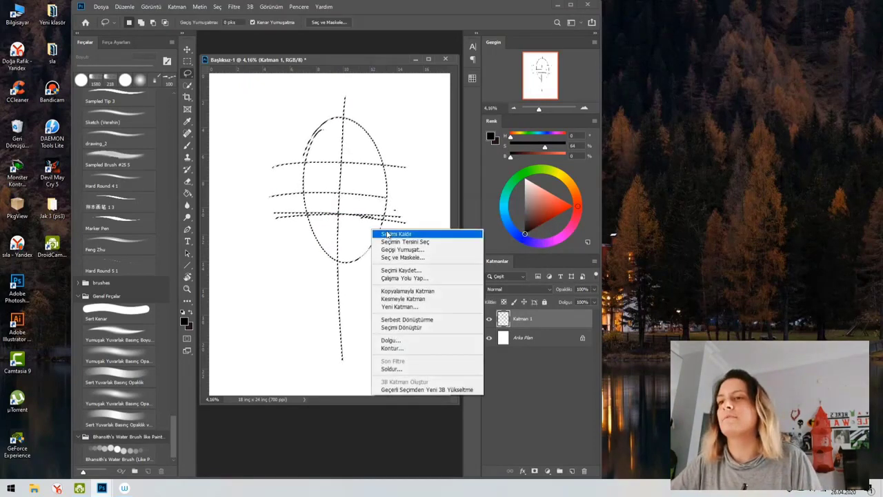
left_click(383, 233)
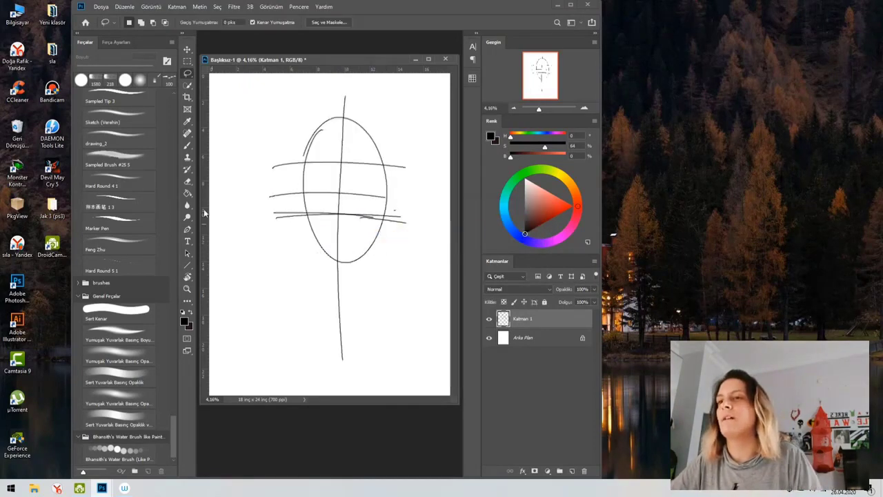
Select the oval's interior with Quick Selection and prepare a salmon-pink brush (saturation 47%, brightness 93%) of about 2062 px.
left_click(188, 87)
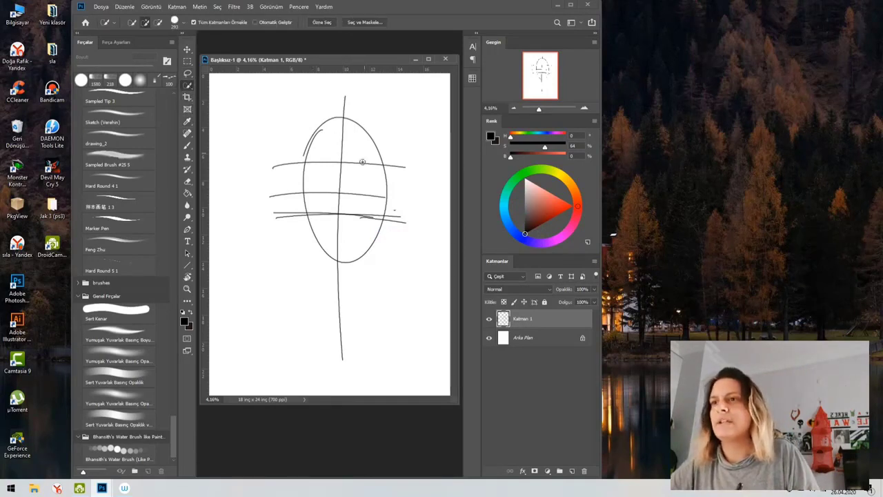
mouse_move(343, 140)
left_mouse_down()
mouse_move(322, 148)
mouse_move(320, 179)
mouse_move(325, 227)
mouse_move(343, 238)
mouse_move(357, 232)
mouse_move(354, 152)
mouse_move(329, 162)
left_mouse_up()
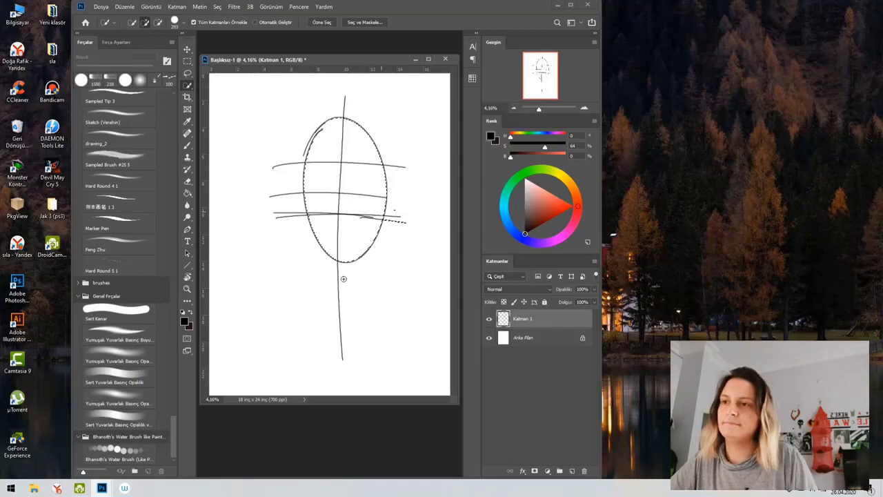
key("b")
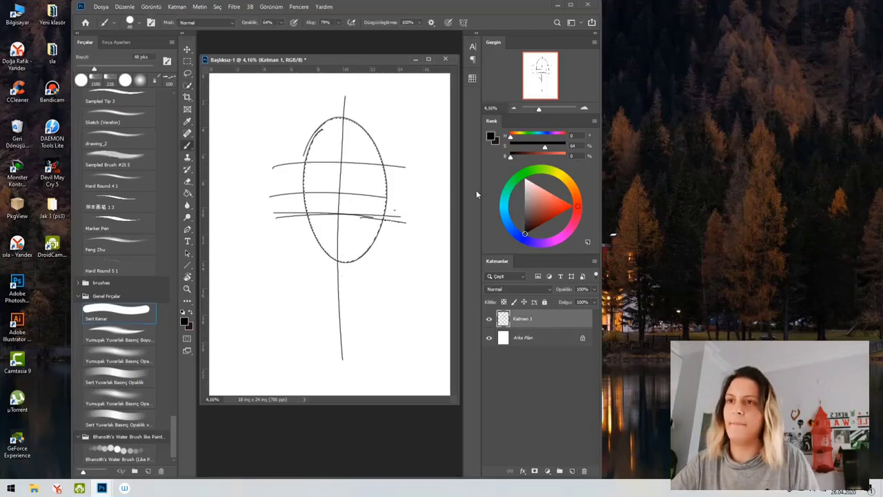
mouse_move(307, 168)
left_mouse_down()
mouse_move(345, 170)
mouse_move(326, 170)
left_mouse_up()
mouse_move(539, 201)
left_mouse_down()
mouse_move(534, 196)
mouse_move(545, 193)
left_mouse_up()
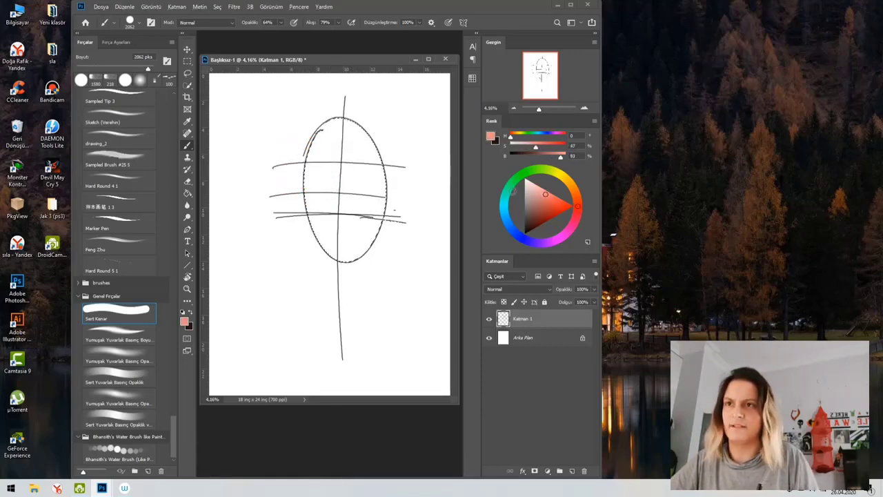
Paint the selected oval salmon pink, raising the brush's opacity and flow to 100% to cover it solidly.
mouse_move(341, 134)
left_mouse_down()
mouse_move(306, 214)
mouse_move(322, 241)
left_mouse_up()
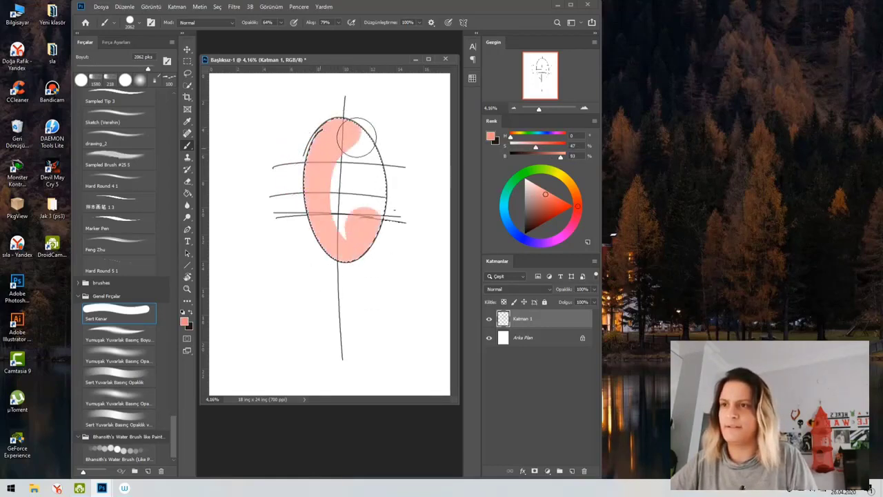
mouse_move(357, 137)
left_mouse_down()
mouse_move(348, 113)
mouse_move(369, 168)
left_mouse_up()
left_click_drag(250, 22, 321, 32)
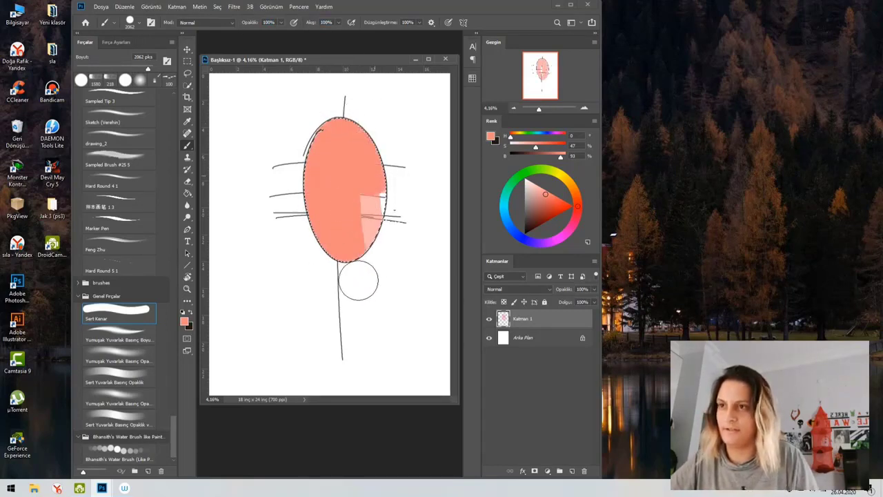
left_click_drag(358, 279, 398, 150)
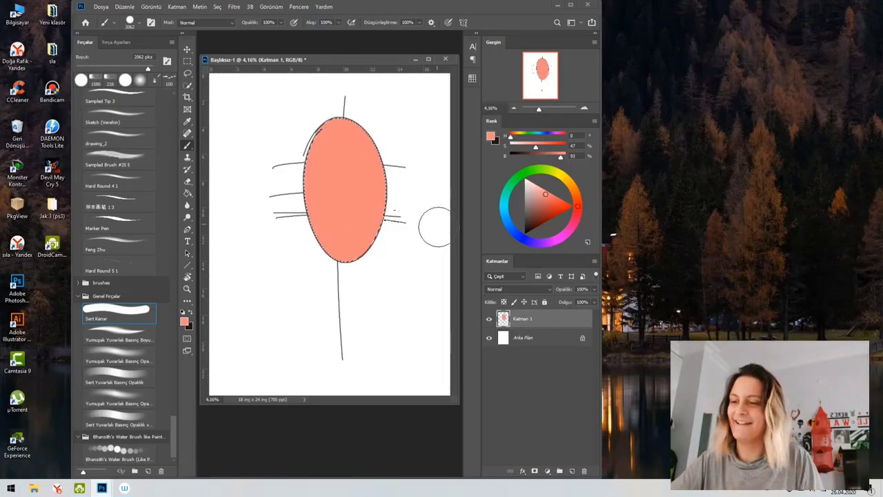
Remove the selection around the painted oval.
key("w")
right_click(366, 199)
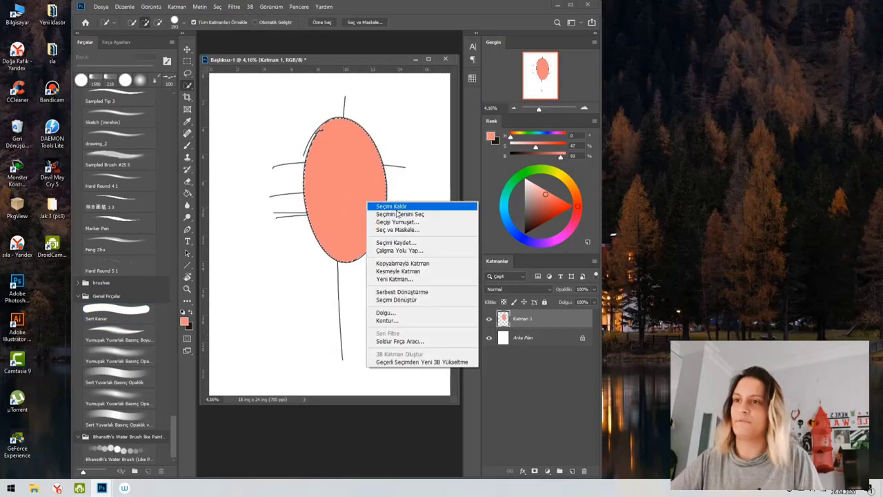
left_click(394, 204)
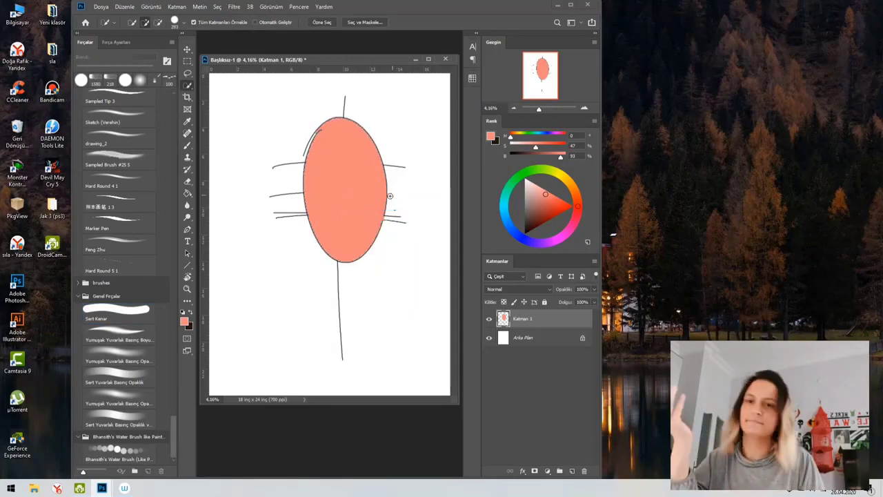
Zoom in on the painted oval, zoom back out, and fit the whole canvas on screen.
key("z")
left_click(359, 150)
left_click(359, 150)
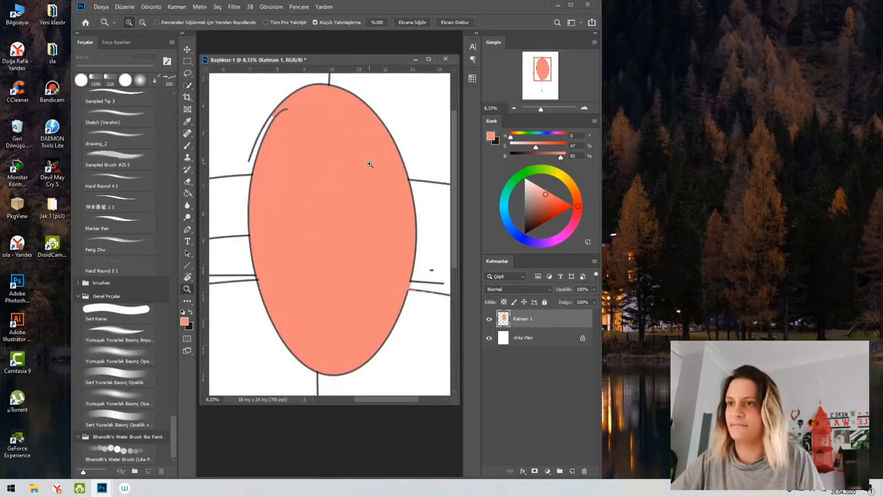
left_click(369, 159, "alt")
left_click(369, 159, "alt")
left_click(369, 155, "alt")
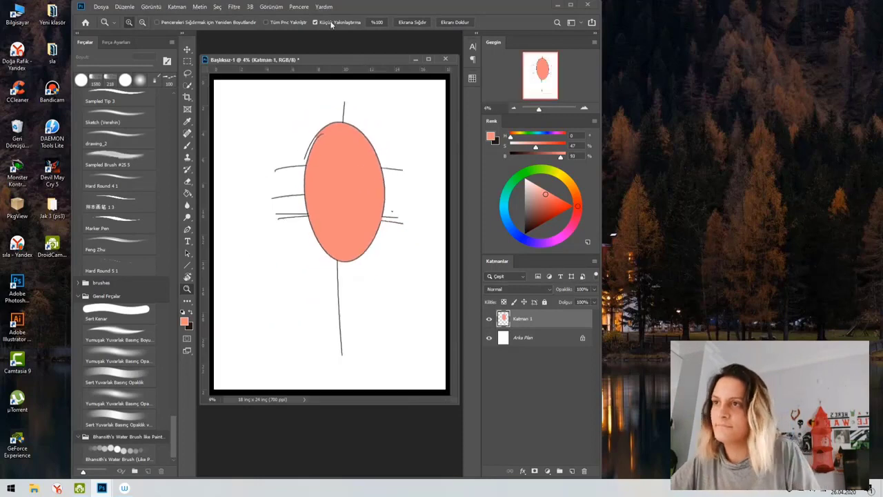
left_click(412, 23)
key("w")
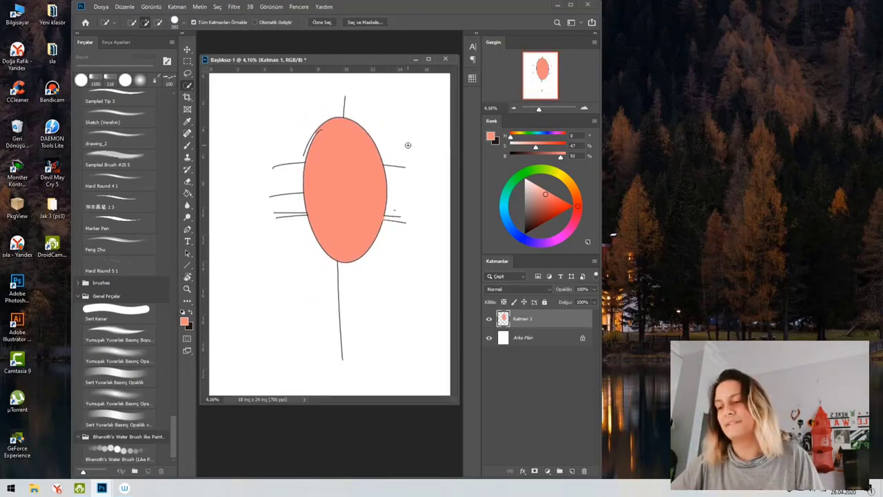
Undo the salmon-pink painting of the oval and remove the selection around the sketch lines.
key("ctrl+z")
key("ctrl+z")
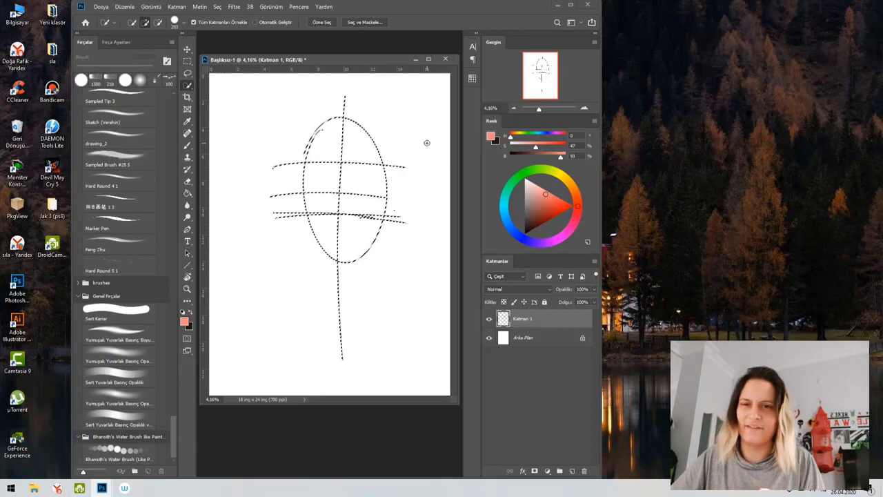
key("b")
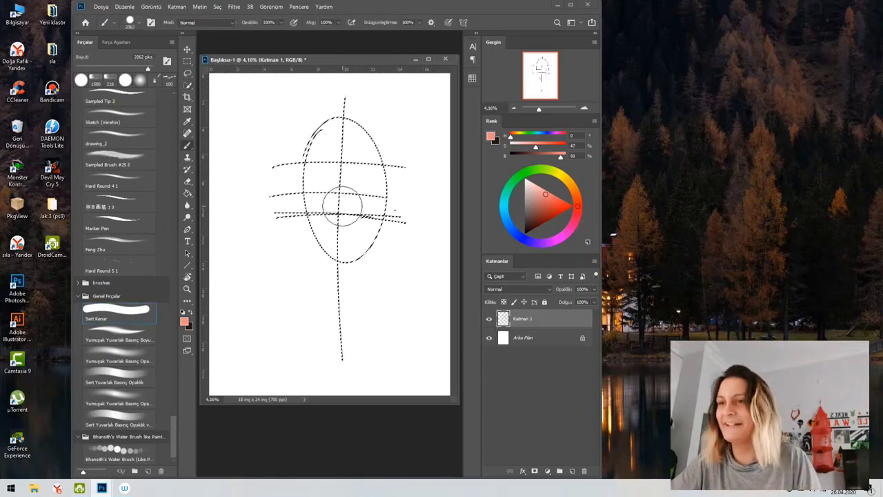
right_click(356, 205)
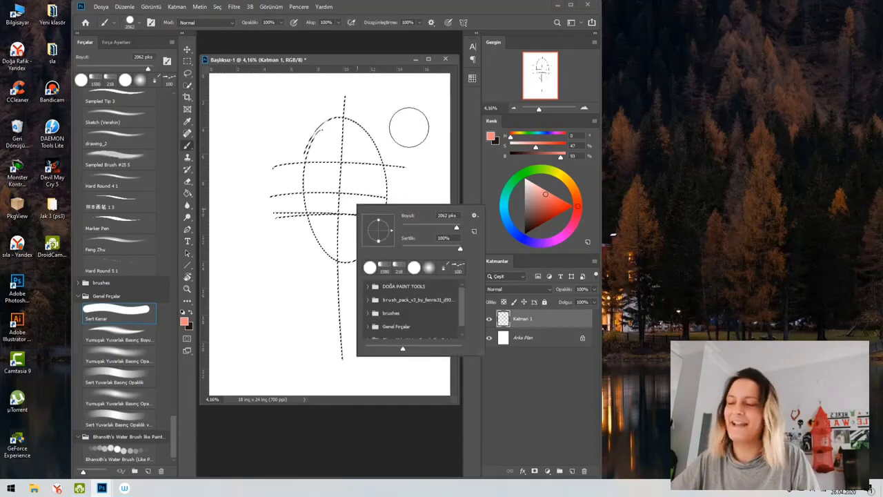
key("Escape")
key("w")
right_click(392, 169)
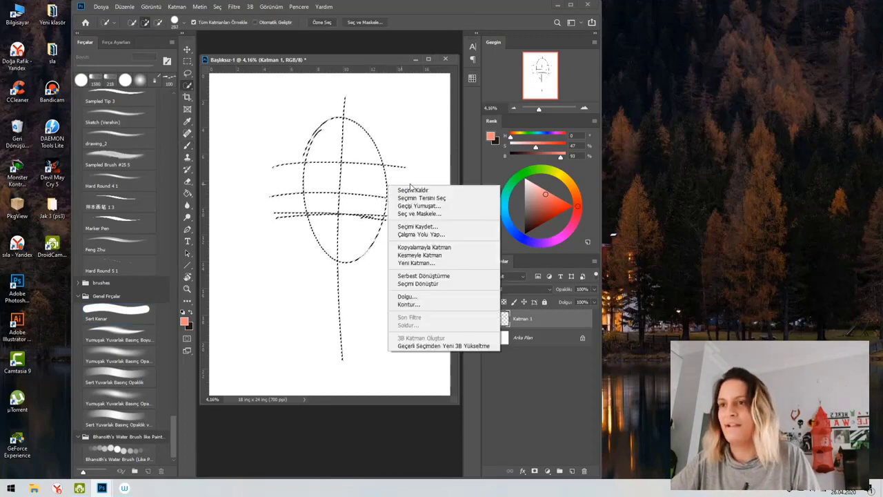
left_click(414, 188)
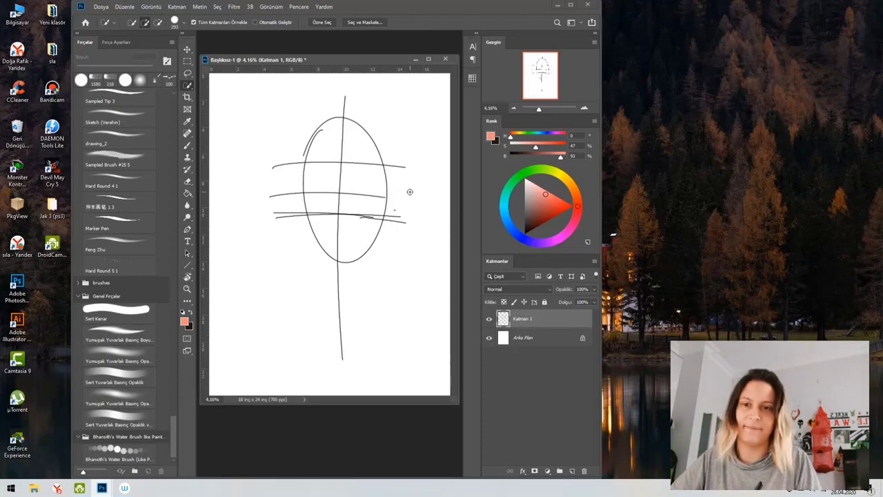
Prepare a black brush of 126 px with its opacity lowered to 68%.
key("b")
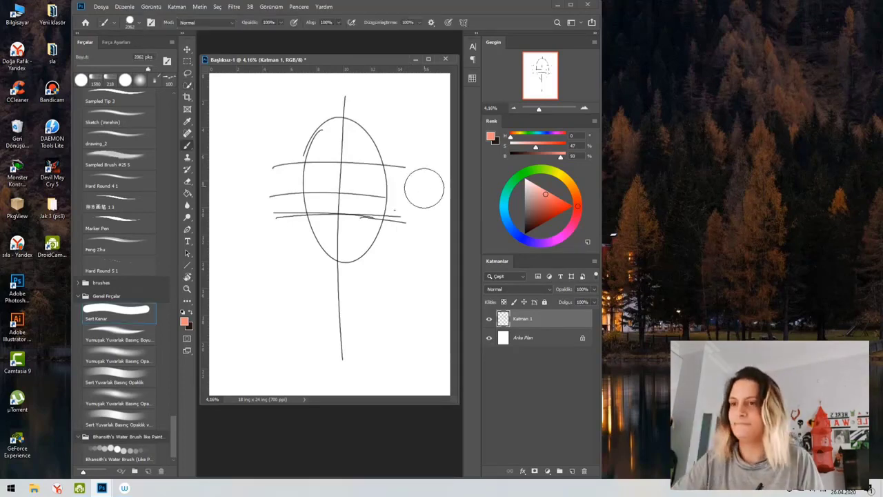
key("alt")
left_click_drag(312, 181, 289, 189)
key("d")
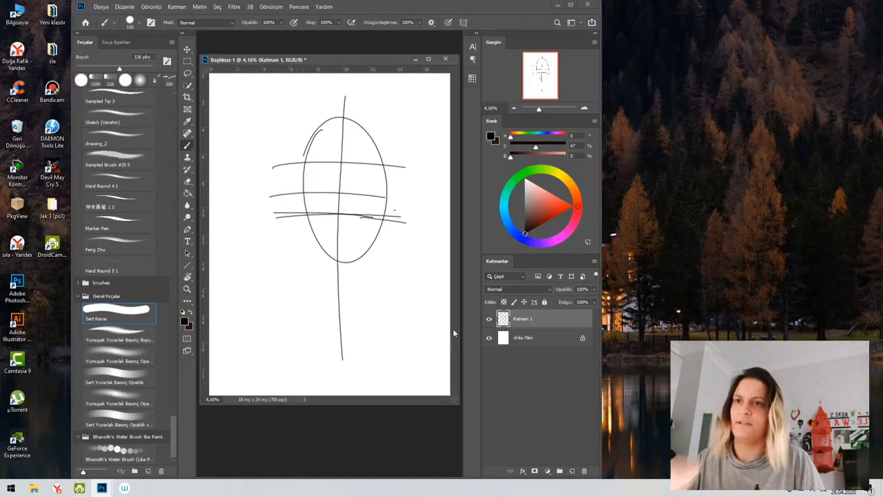
left_click_drag(246, 22, 224, 25)
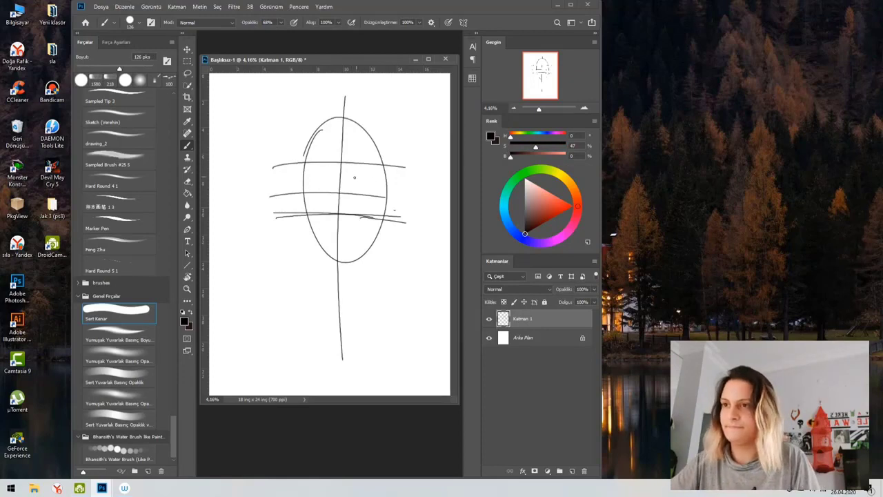
Draw a curved ear on each side of the head oval, redoing the first ear stroke once.
key("z")
left_click(360, 163)
key("b")
left_click_drag(394, 185, 401, 203)
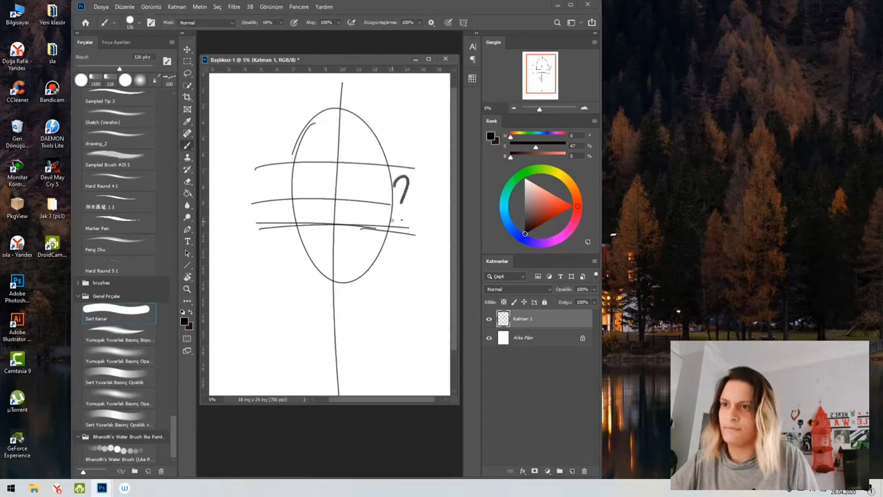
right_click(399, 191, "alt")
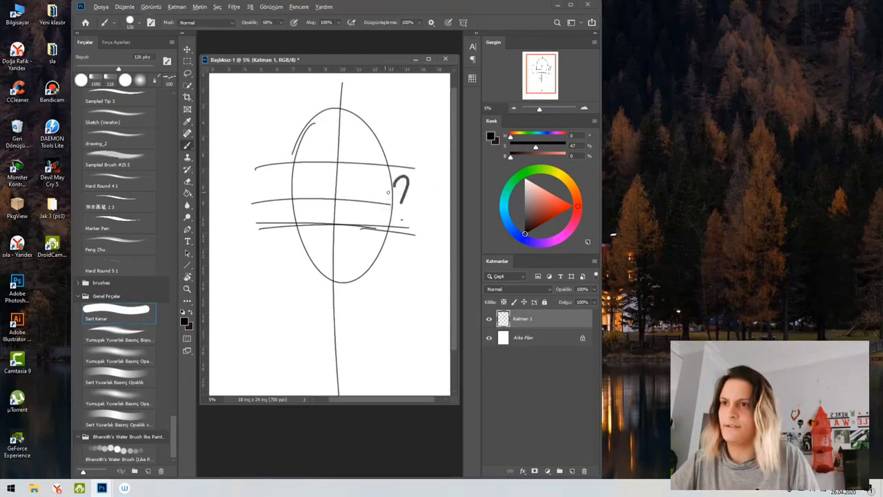
right_click(404, 194, "alt")
key("ctrl+z")
mouse_move(394, 182)
left_mouse_down()
mouse_move(404, 189)
mouse_move(392, 216)
left_mouse_up()
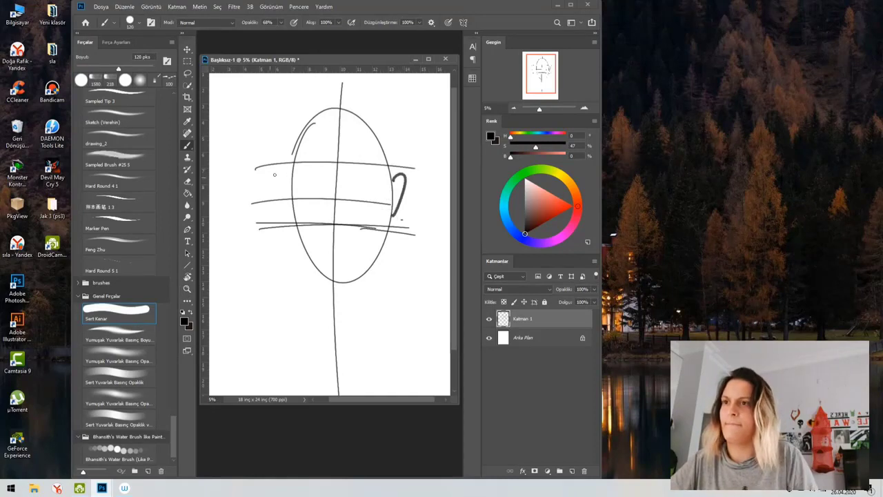
left_click_drag(289, 168, 281, 204)
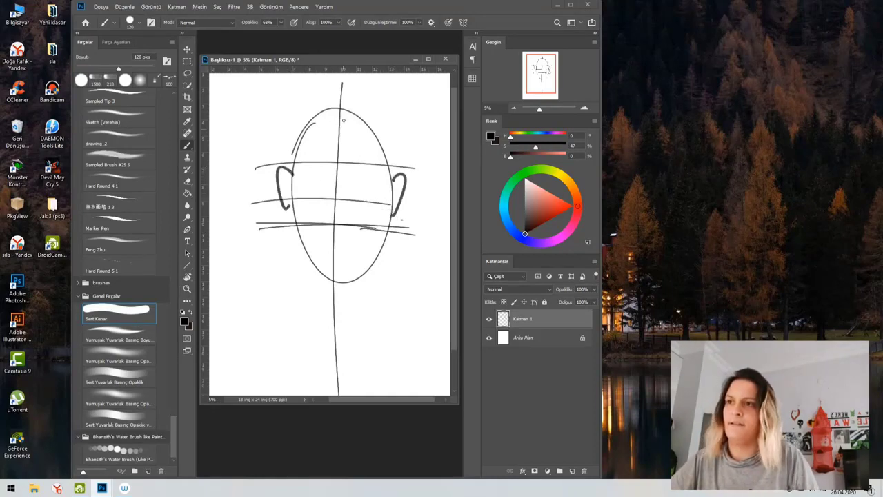
Draw a thick vertical centre line through the face and a thinner brow guide line with a 40 px brush.
left_click_drag(343, 90, 330, 337)
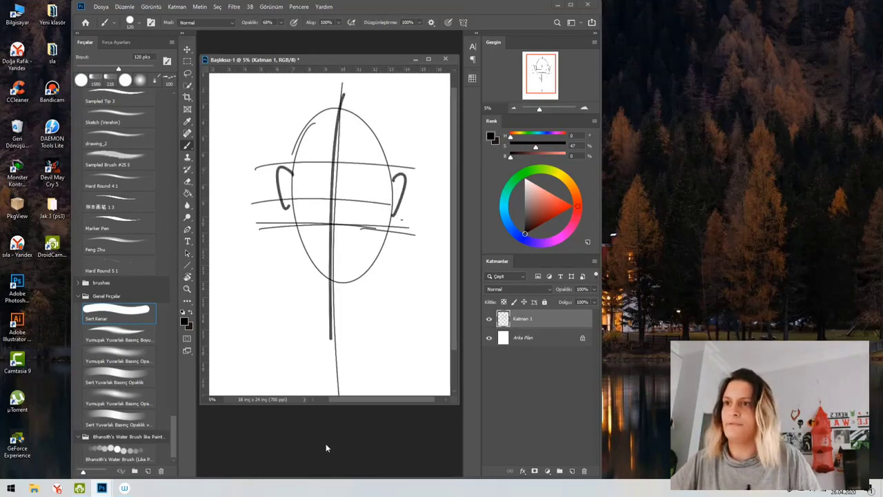
right_click(315, 213, "alt")
left_click_drag(269, 167, 445, 177)
Add a new layer and sketch the nose on it with a round tip, a bridge line and nostrils.
left_click(572, 469)
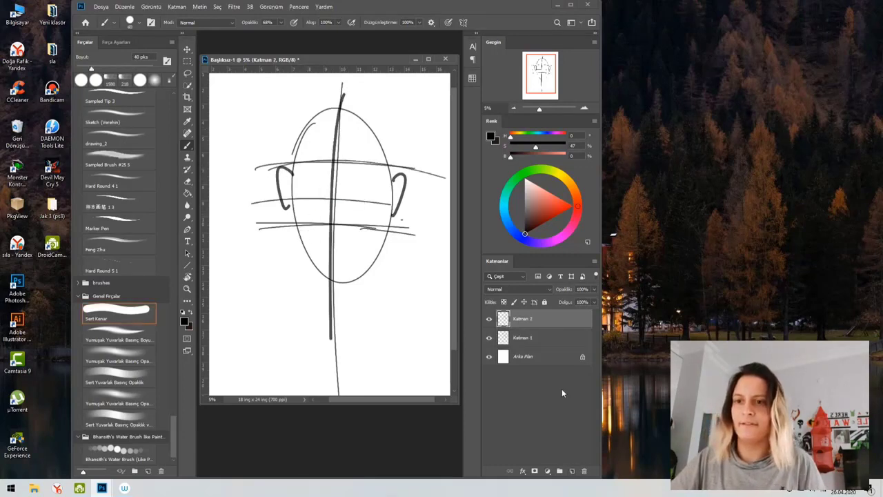
scroll(362, 180, "up", 2)
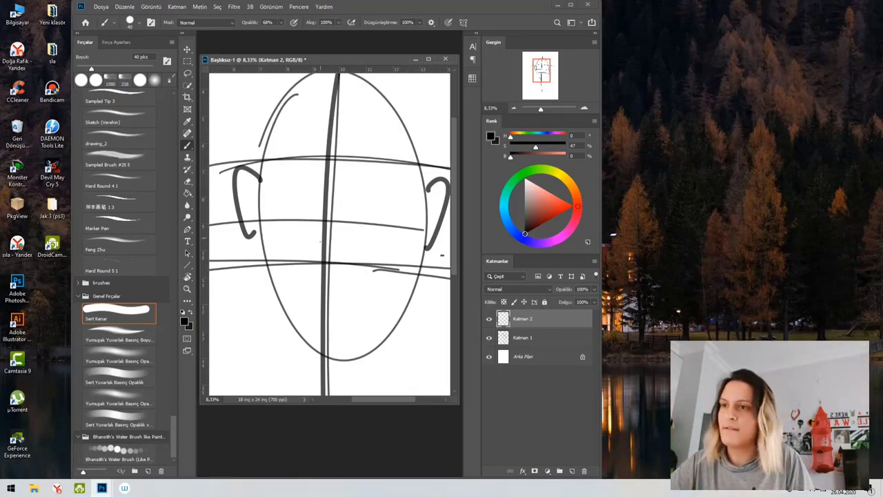
left_click_drag(327, 235, 330, 232)
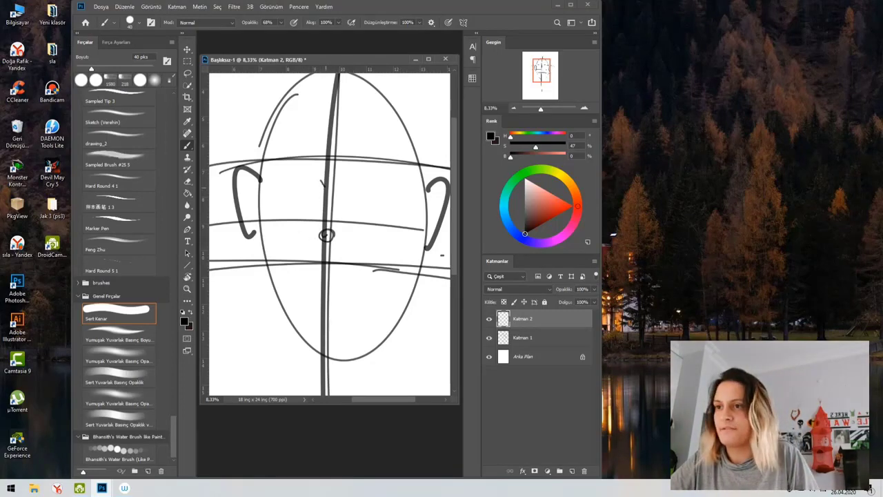
mouse_move(323, 186)
left_mouse_down()
mouse_move(314, 240)
mouse_move(349, 242)
left_mouse_up()
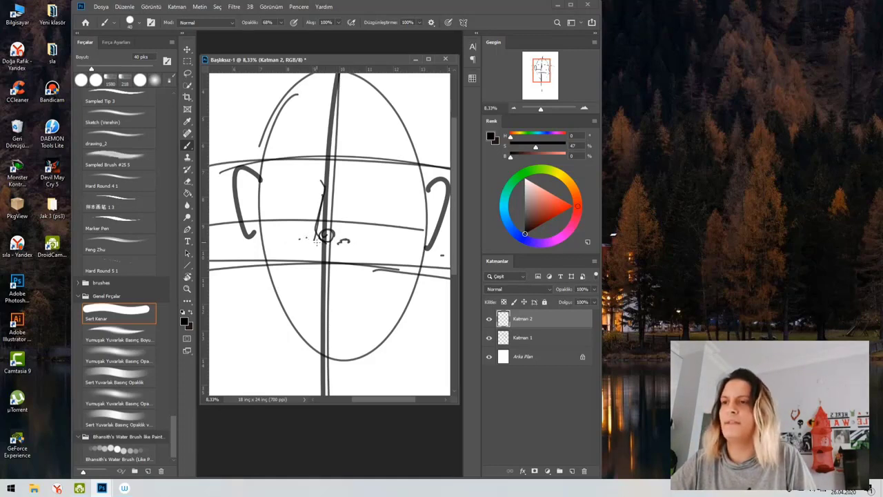
left_click_drag(348, 240, 354, 239)
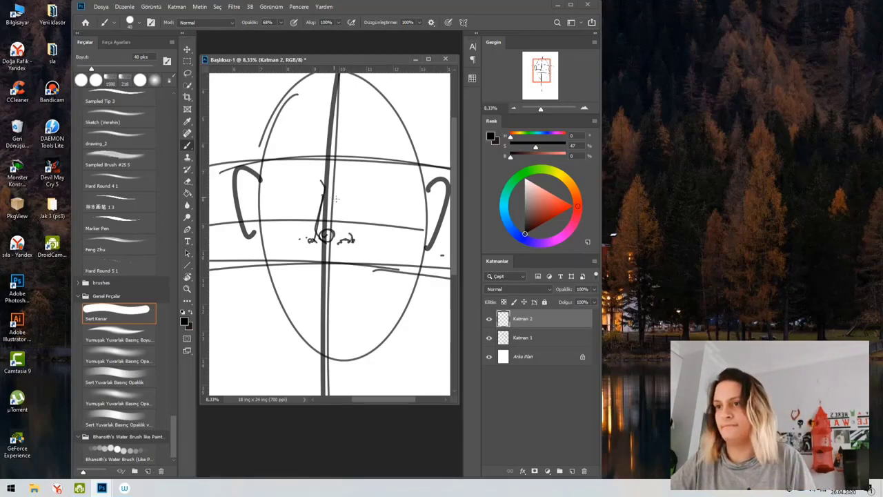
Sketch both eyebrows, eye-level guide lines below them, and the outlines of both eyes.
left_click_drag(347, 171, 395, 164)
left_click_drag(343, 174, 397, 165)
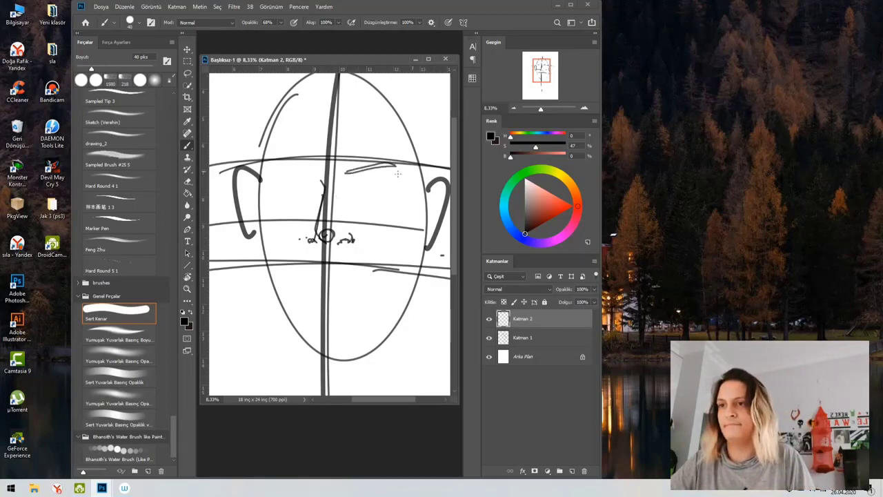
mouse_move(309, 165)
left_mouse_down()
mouse_move(266, 171)
mouse_move(286, 163)
mouse_move(330, 187)
mouse_move(427, 197)
left_mouse_up()
left_click_drag(279, 179, 446, 185)
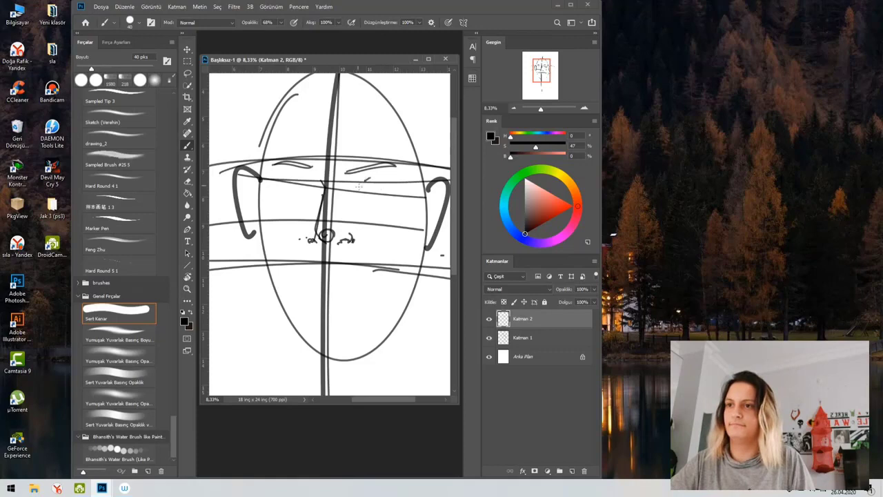
mouse_move(378, 178)
left_mouse_down()
mouse_move(396, 181)
mouse_move(364, 186)
left_mouse_up()
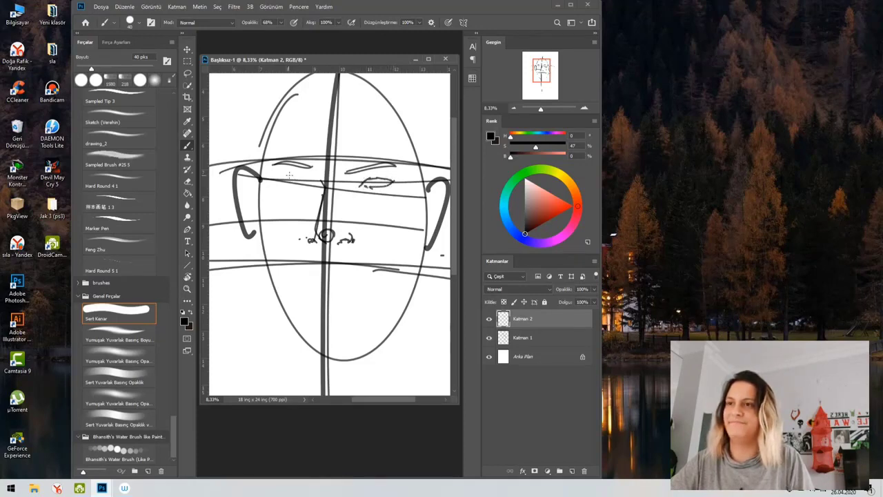
left_click_drag(276, 176, 303, 178)
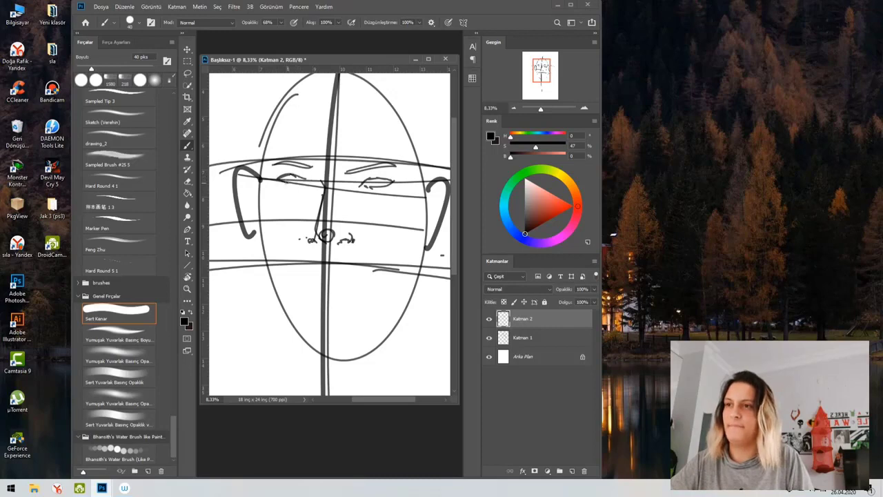
Sketch the lips below the nose along the centre line and view the whole canvas.
mouse_move(320, 278)
left_mouse_down()
mouse_move(307, 283)
mouse_move(366, 283)
mouse_move(337, 293)
mouse_move(345, 290)
mouse_move(343, 301)
mouse_move(303, 294)
mouse_move(314, 292)
left_mouse_up()
key("z")
left_click(368, 279, "alt")
left_click(368, 279, "alt")
left_click(337, 310)
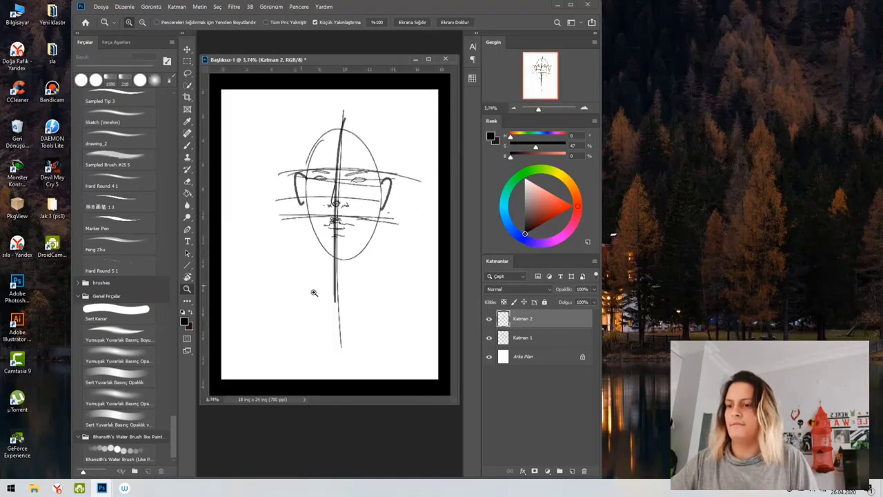
Sketch a round chin, angled jaw lines and cheek contours inside the head oval.
key("b")
mouse_move(334, 243)
left_mouse_down()
mouse_move(366, 233)
mouse_move(328, 241)
mouse_move(308, 203)
left_mouse_up()
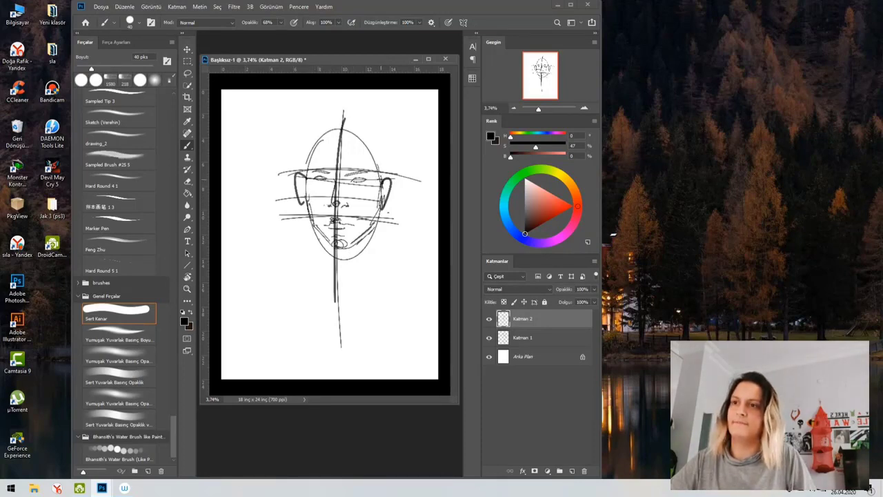
left_click_drag(380, 181, 378, 215)
Draw the irises and complete the outlines of both eyes at 12.5% zoom.
key("ctrl+space")
left_click_drag(359, 174, 371, 179)
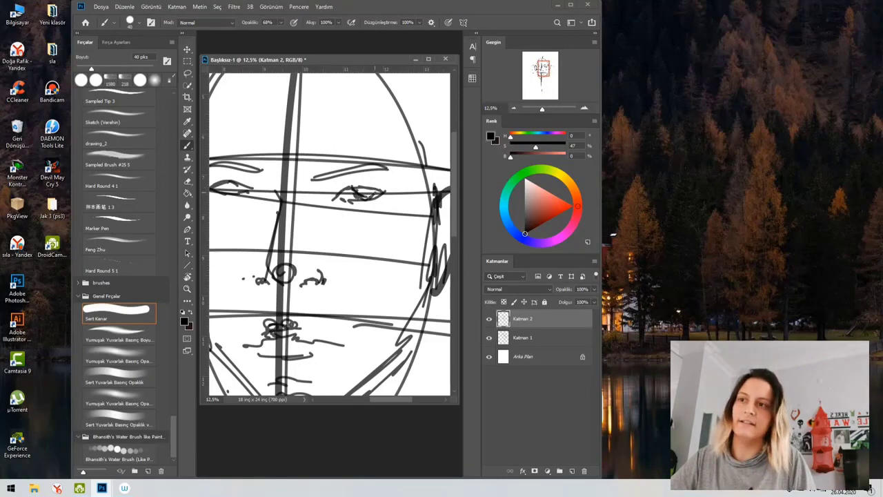
key("space")
mouse_move(239, 205)
left_mouse_down()
mouse_move(348, 222)
mouse_move(341, 210)
left_mouse_up()
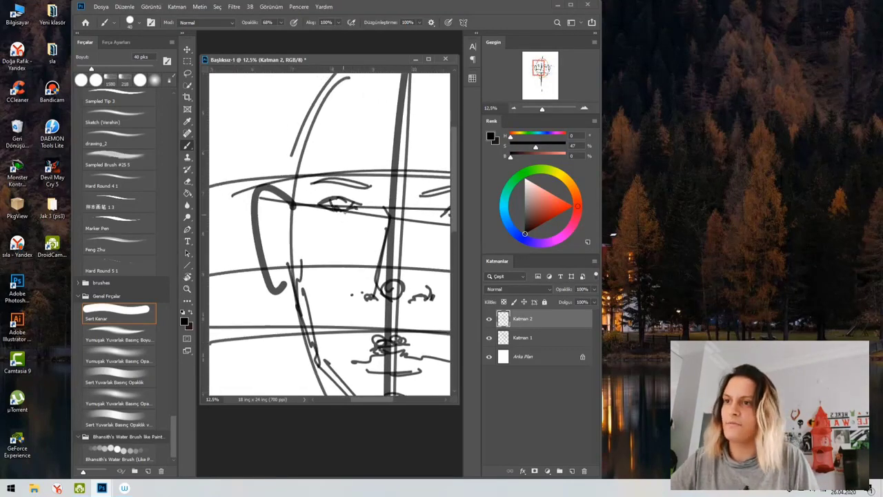
key("space")
left_click_drag(394, 225, 313, 217)
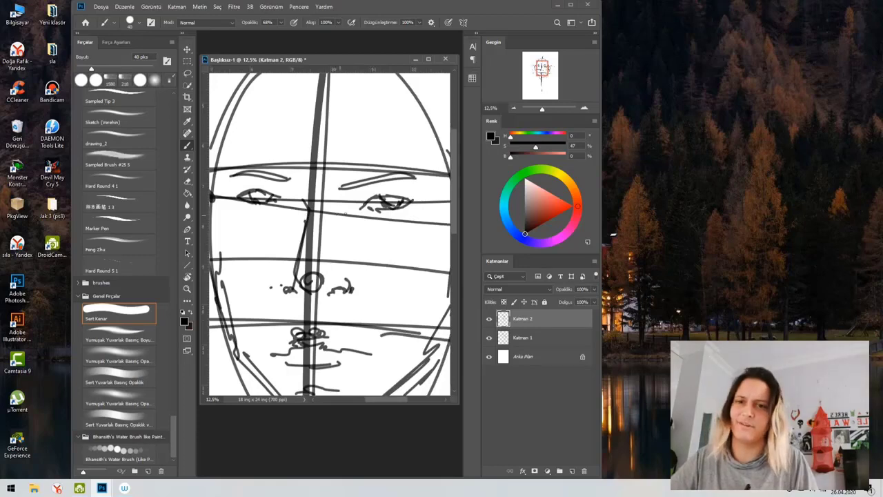
Add eyelid creases, under-eye marks and darker pupils to both eyes.
key("space")
mouse_move(389, 204)
left_mouse_down()
mouse_move(374, 206)
mouse_move(371, 184)
left_mouse_up()
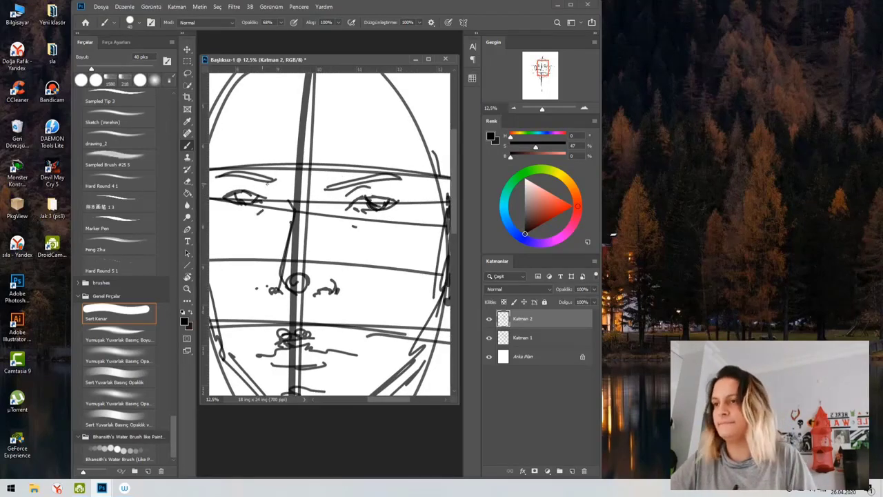
key("space")
left_click_drag(426, 216, 397, 214)
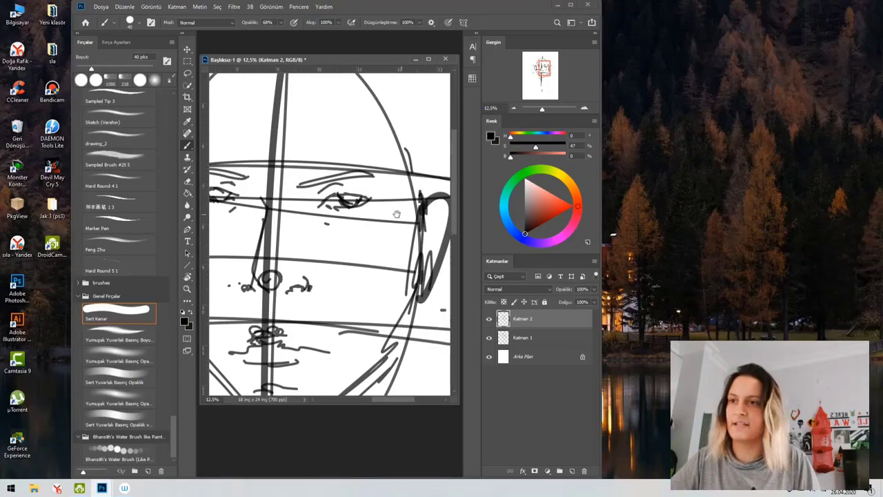
mouse_move(322, 192)
left_mouse_down()
mouse_move(358, 180)
mouse_move(344, 204)
left_mouse_up()
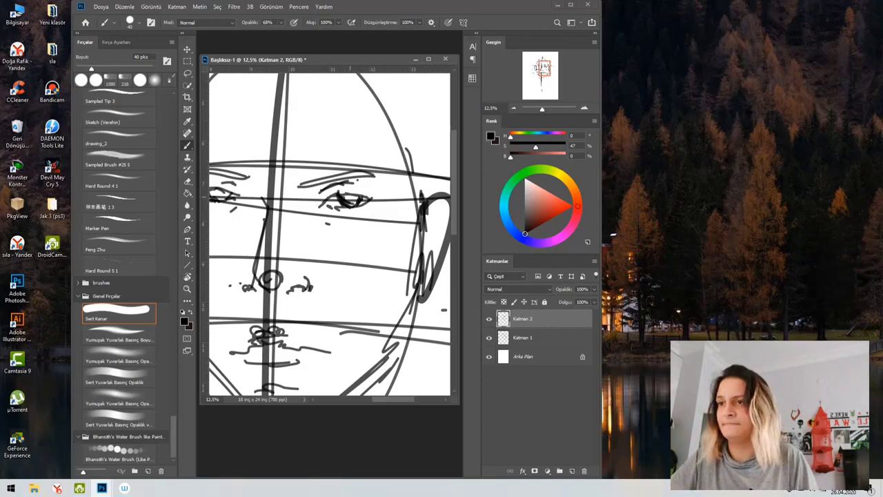
key("space")
left_click_drag(260, 205, 295, 206)
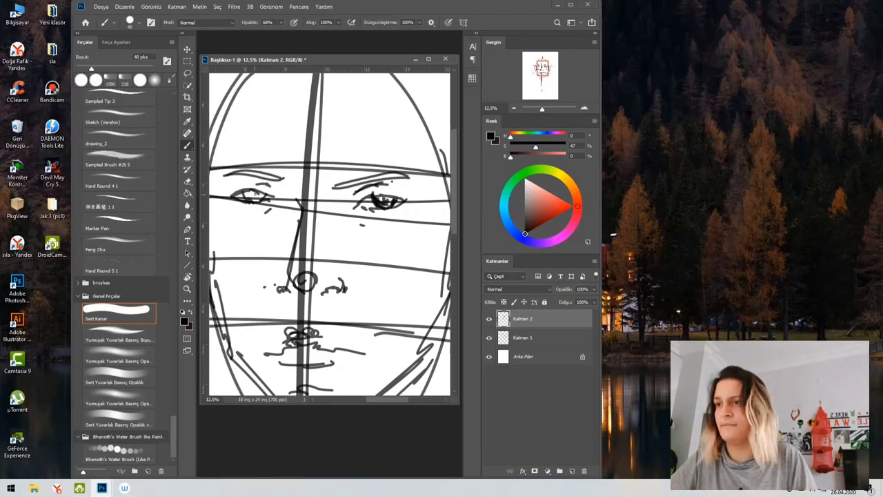
key("space")
left_click_drag(377, 224, 365, 197)
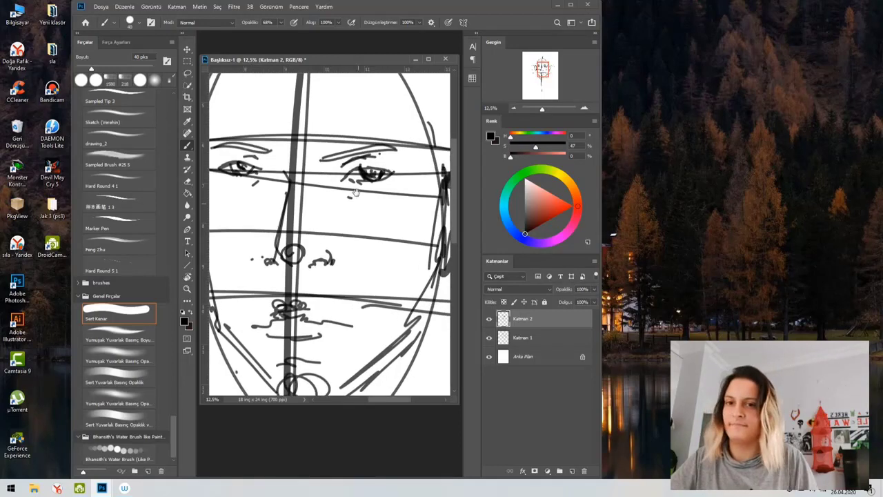
Add another layer on top, reselect Katman 2 and hide the guide lines on Katman 1.
left_click(571, 471)
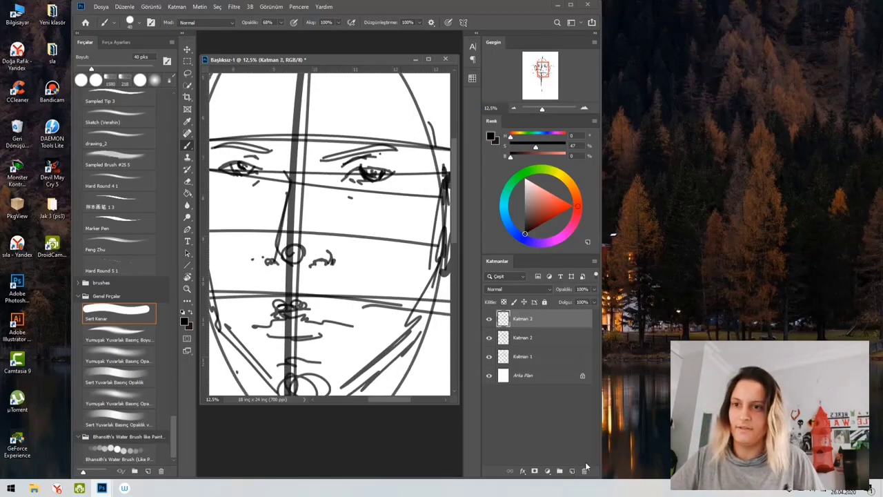
left_click(534, 342)
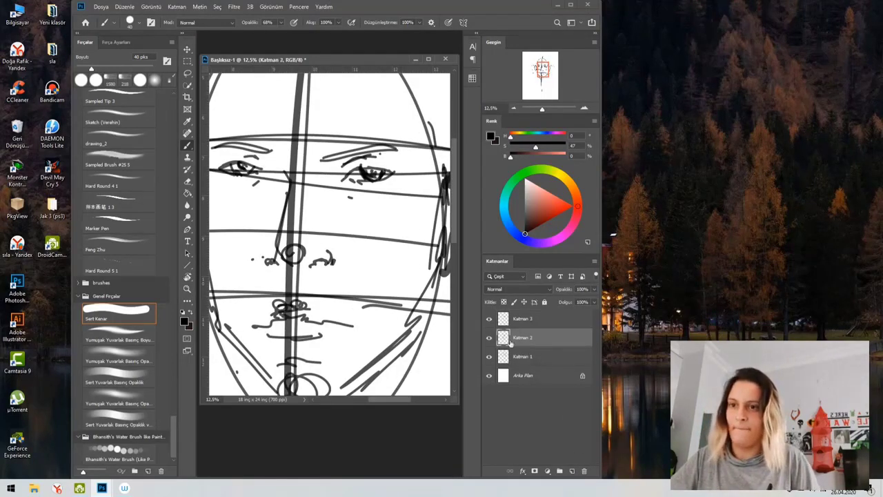
left_click(489, 339)
left_click(488, 339)
left_click(489, 355)
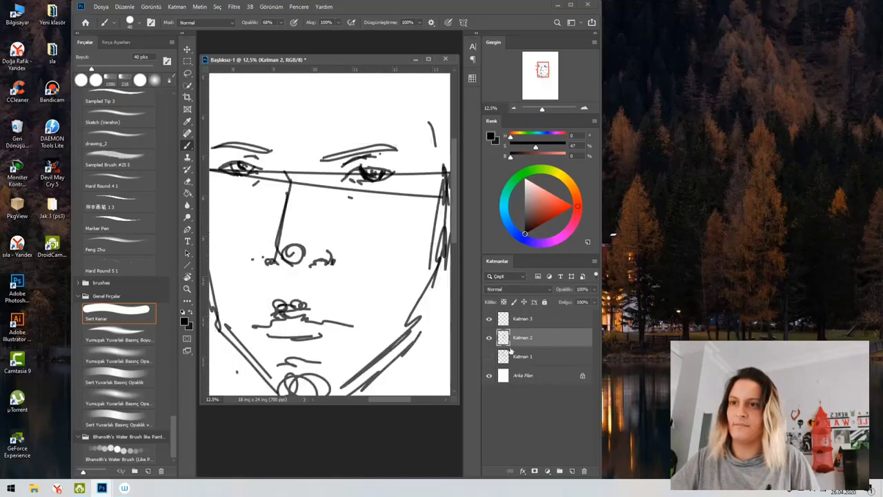
Show the guide lines on Katman 1 again and merge that layer with Katman 2.
left_click(488, 356)
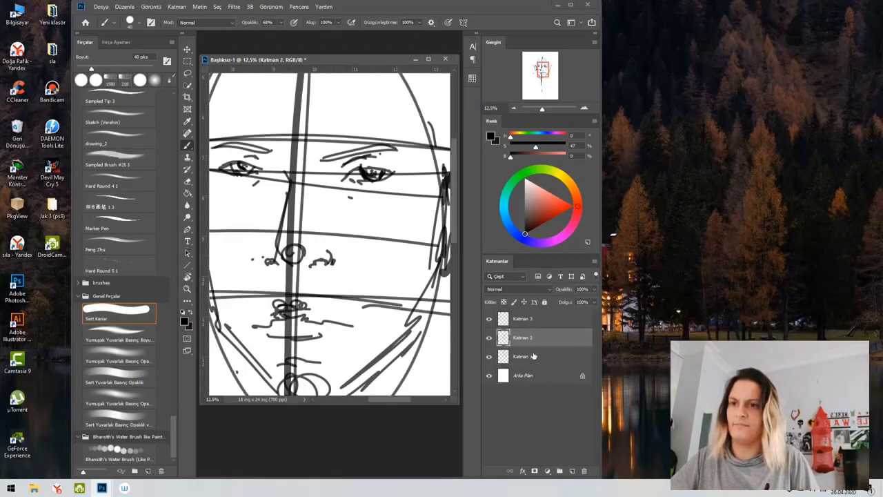
left_click(536, 356, "ctrl")
right_click(555, 349)
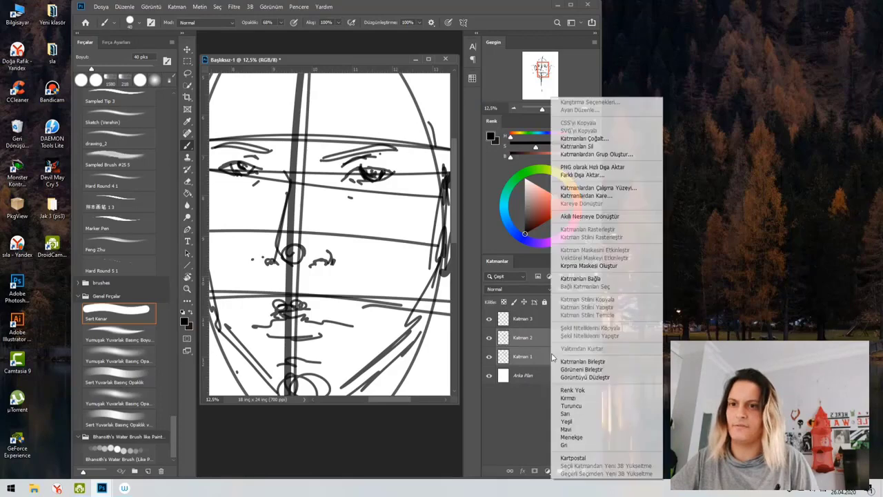
left_click(578, 362)
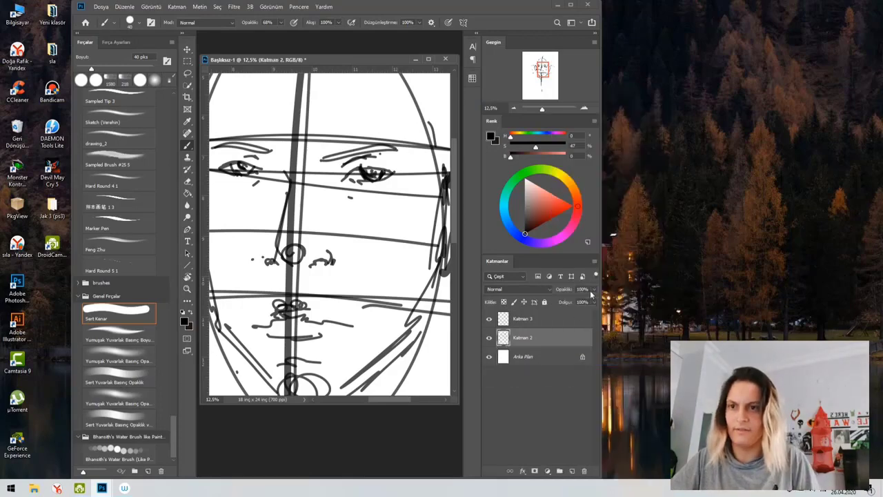
Rename the merged sketch layer as eskiz.
left_click(555, 320)
double_click(524, 338)
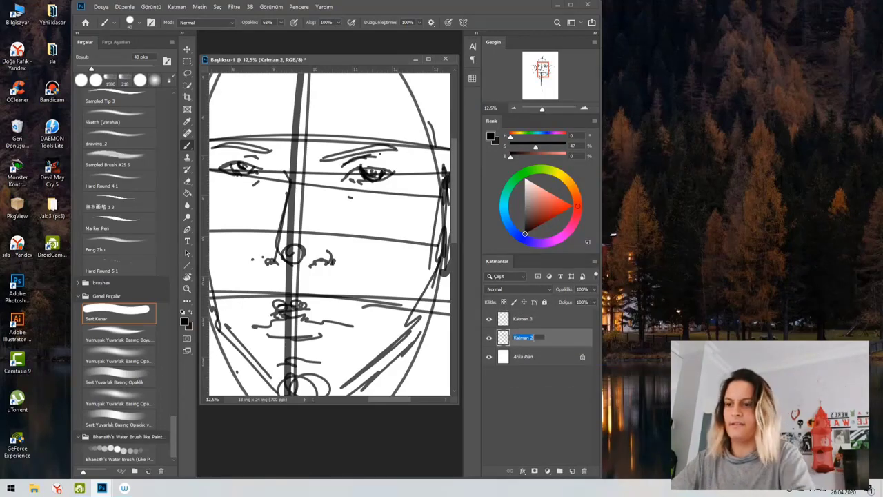
type("eskiz")
key("Return")
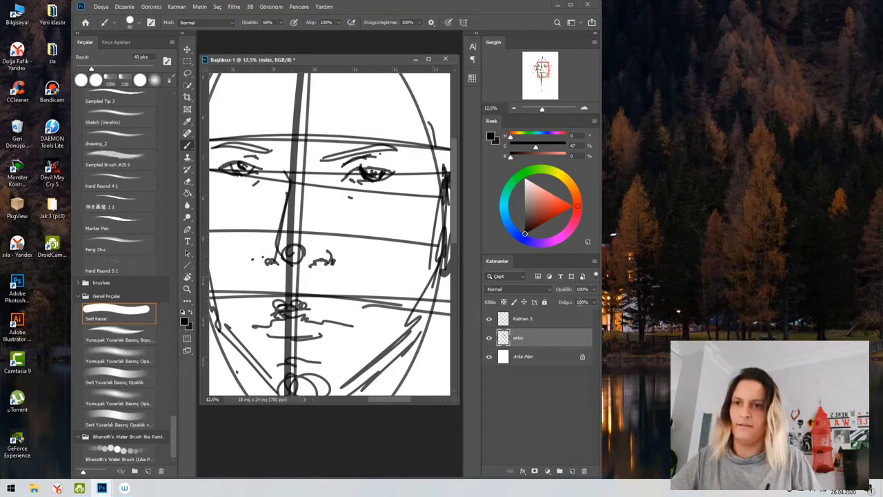
Lower the eskiz layer's opacity to about 60% and make Katman 3 the active layer.
left_click(593, 289)
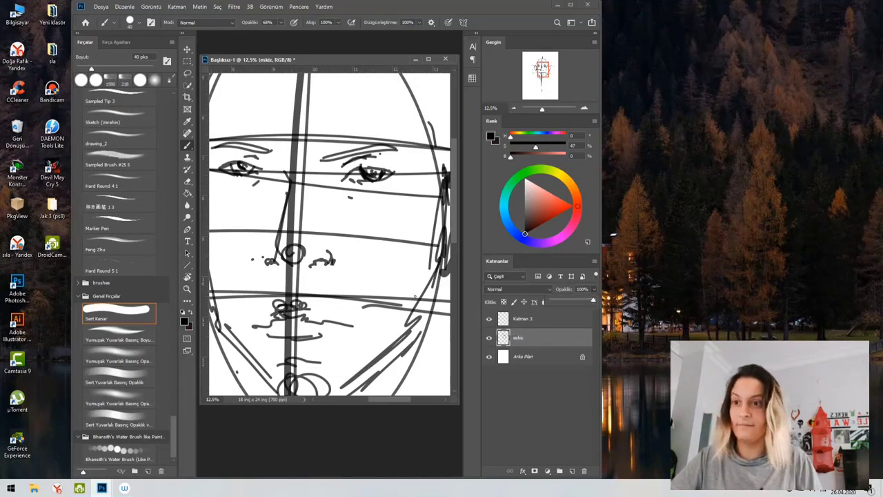
left_click(404, 330)
left_click(407, 324, "alt")
left_click(407, 325, "alt")
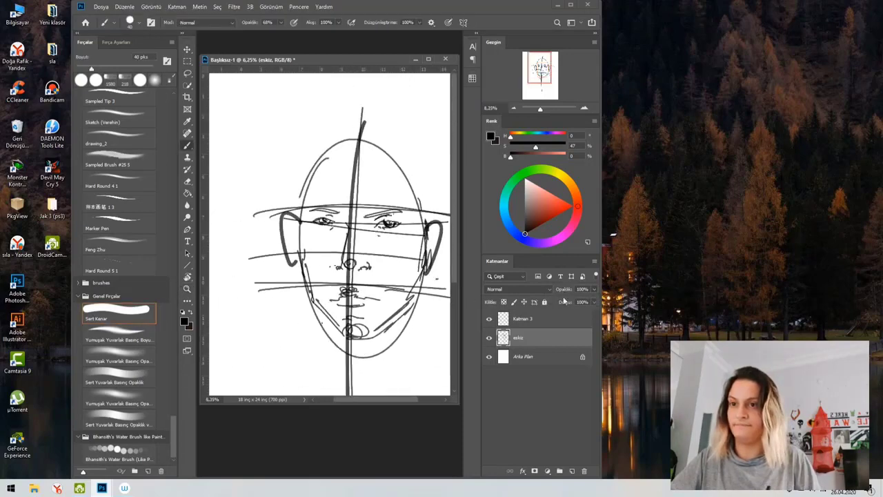
left_click(594, 290)
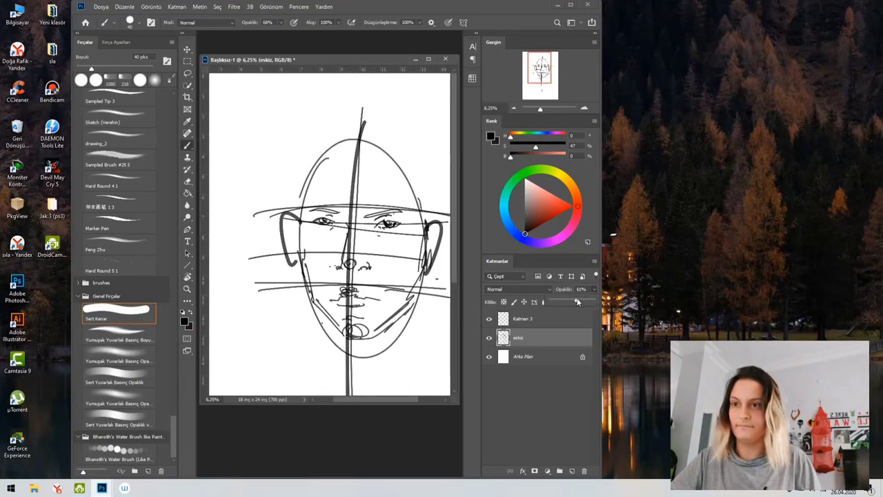
left_click(557, 321)
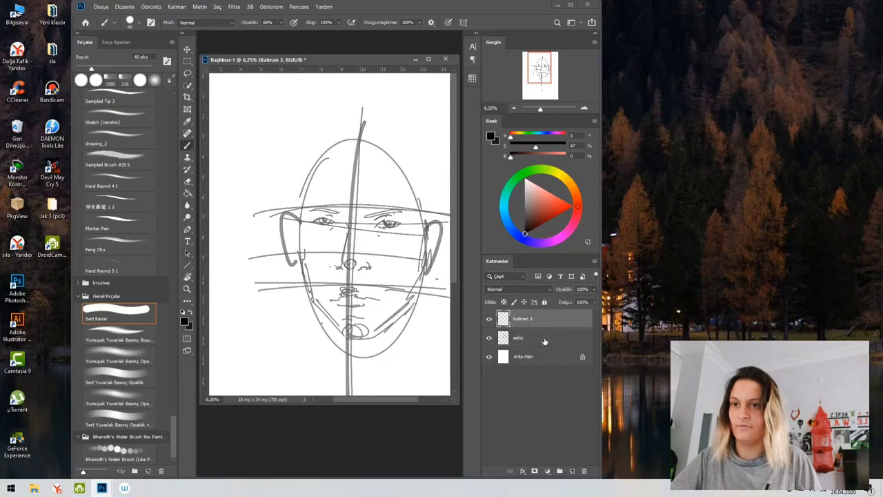
Zoom in to 16.67% on the middle of the face and rotate the canvas view to 52°.
mouse_move(401, 279)
left_mouse_down()
mouse_move(333, 253)
mouse_move(351, 260)
left_mouse_up()
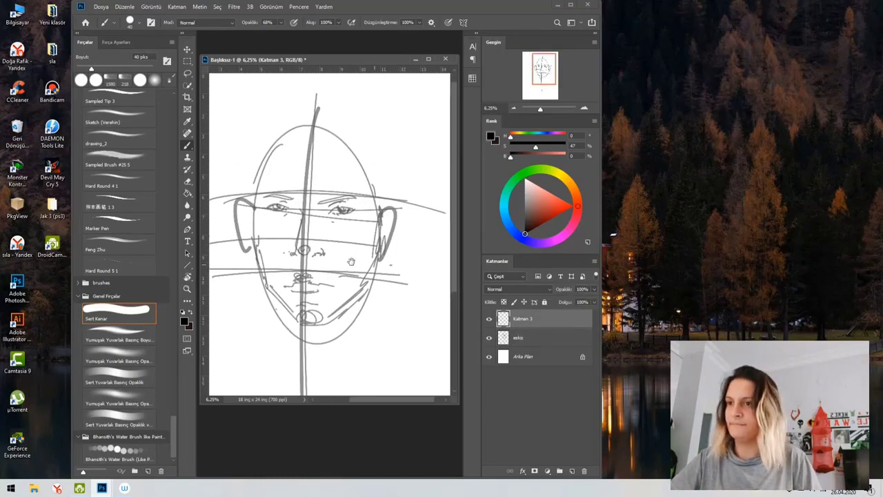
left_click_drag(369, 222, 407, 225)
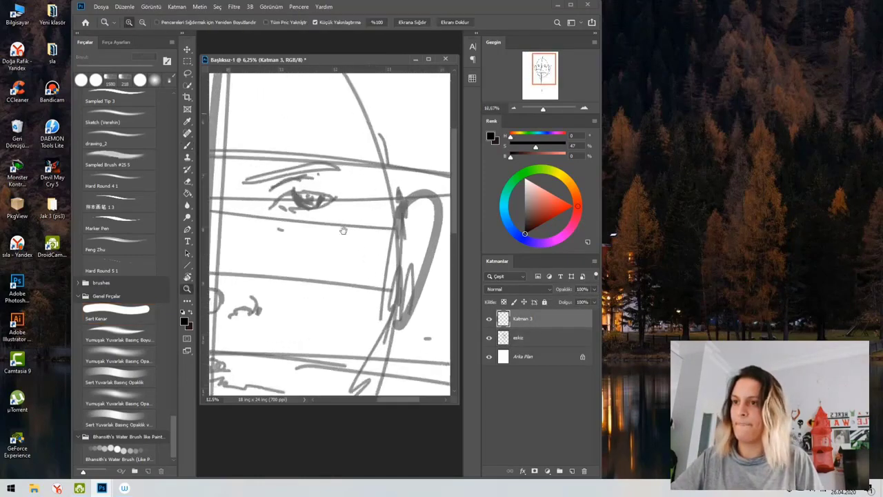
left_click_drag(343, 233, 407, 208)
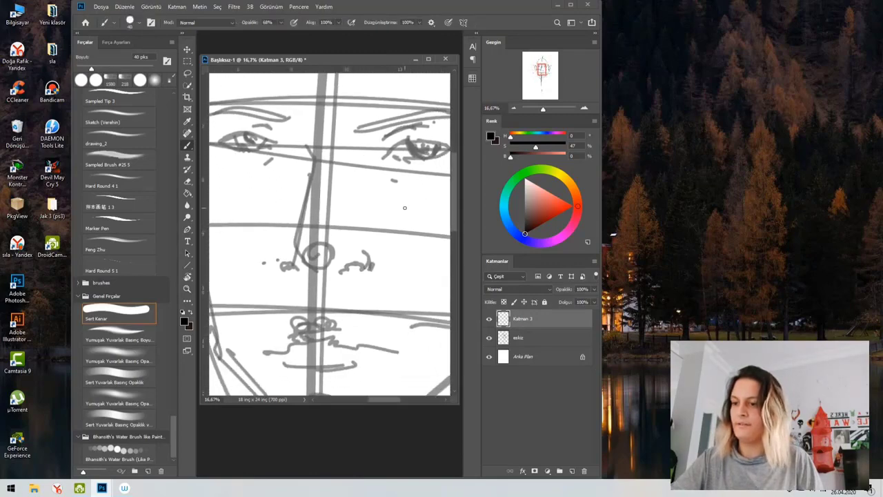
key("r")
left_click_drag(386, 179, 382, 268)
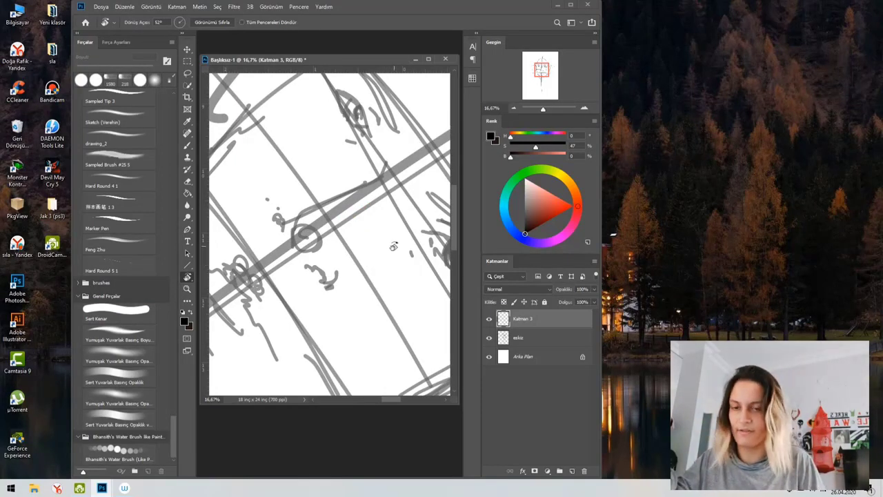
key("b")
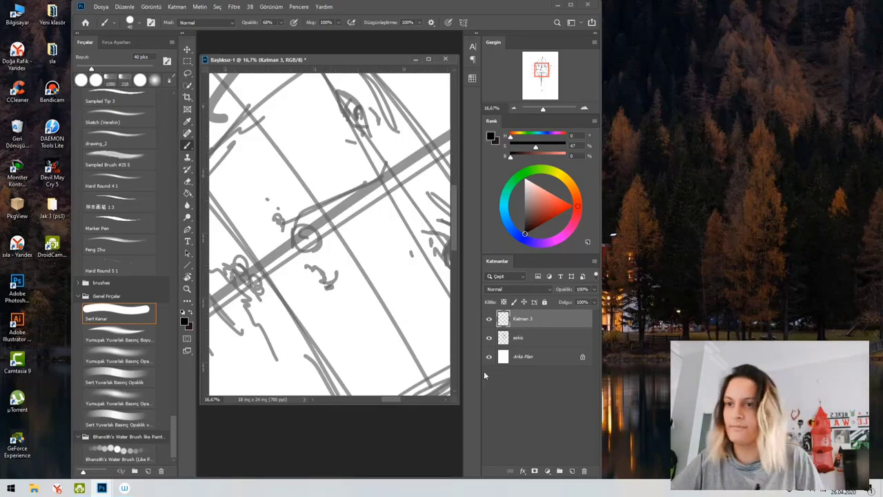
Enlarge the document window and rotate the view further around the nose at 25% zoom.
left_click_drag(458, 402, 474, 423)
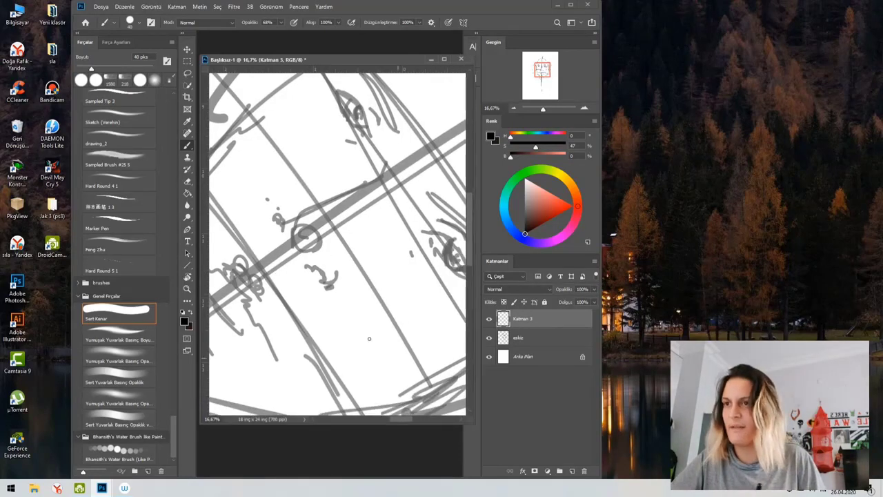
left_click_drag(309, 219, 368, 212)
key("ctrl+space")
left_click(352, 213, "ctrl")
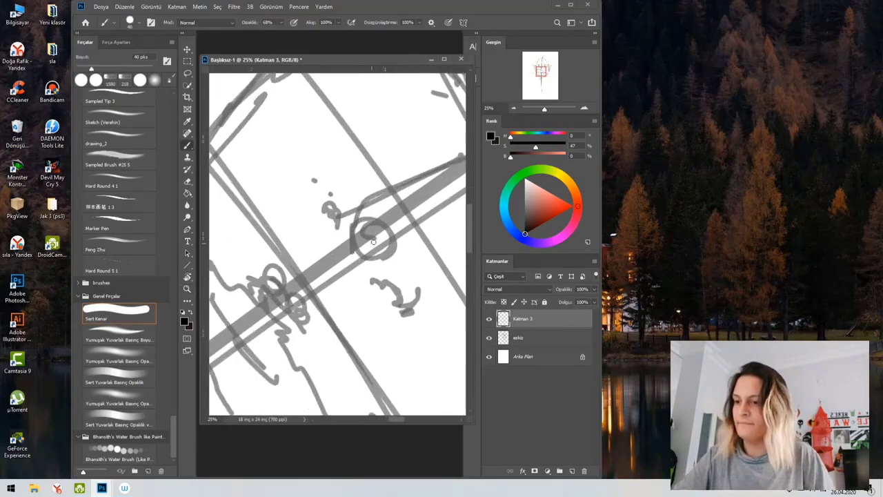
key("r")
mouse_move(374, 244)
left_mouse_down()
mouse_move(386, 195)
mouse_move(375, 262)
left_mouse_up()
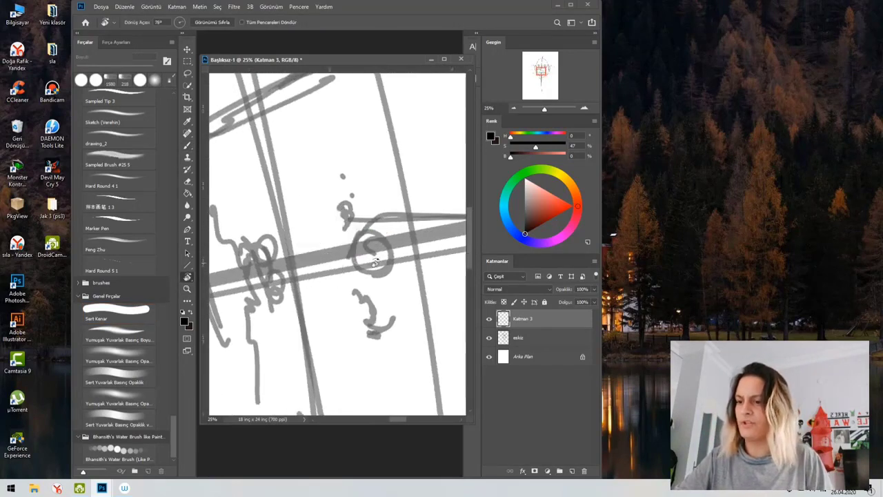
key("b")
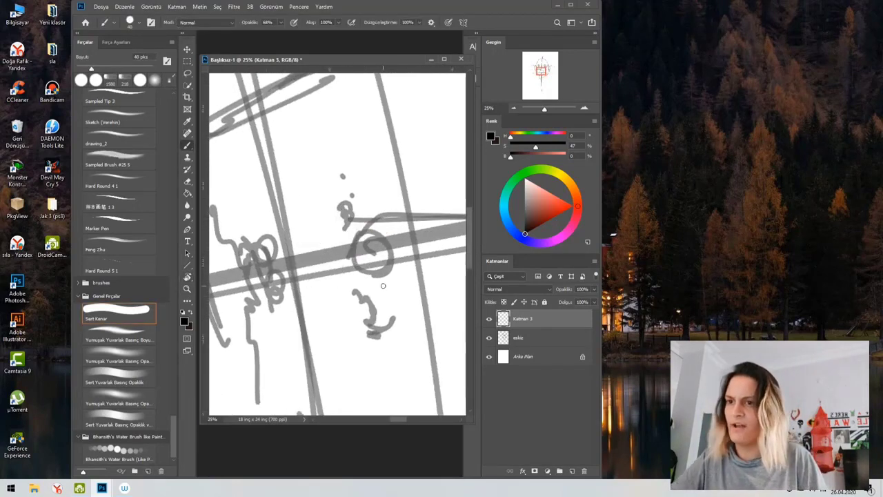
Ink the nose bridge and tip contour on Katman 3 with a 16 px brush at 100% opacity.
key("alt")
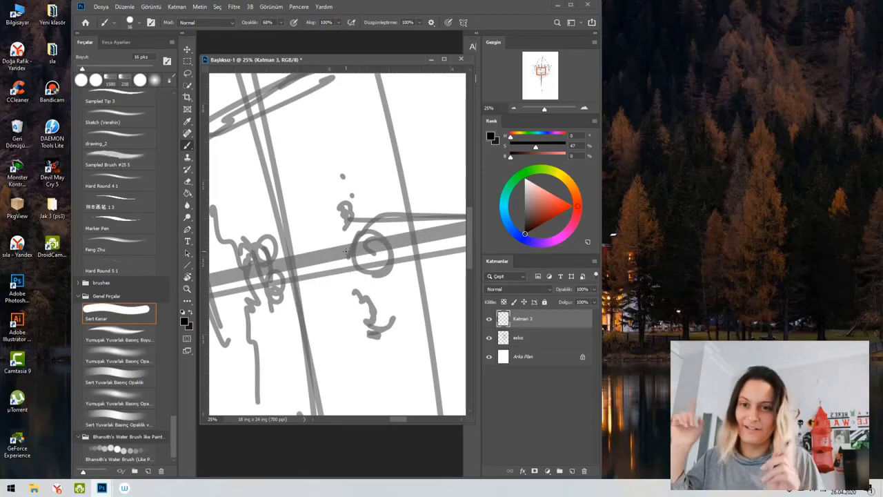
mouse_move(345, 256)
left_mouse_down()
mouse_move(378, 215)
mouse_move(257, 275)
mouse_move(379, 205)
mouse_move(362, 213)
left_mouse_up()
key("r")
key("b")
left_click_drag(251, 23, 309, 217)
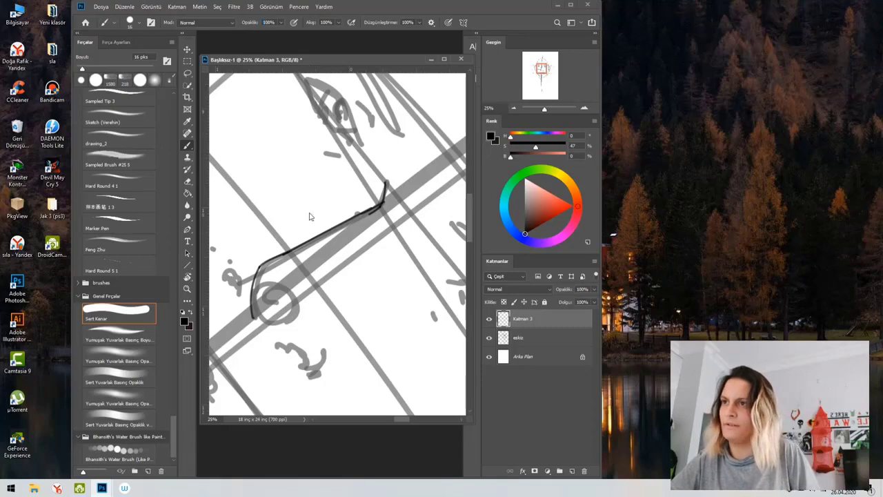
left_click_drag(259, 264, 251, 319)
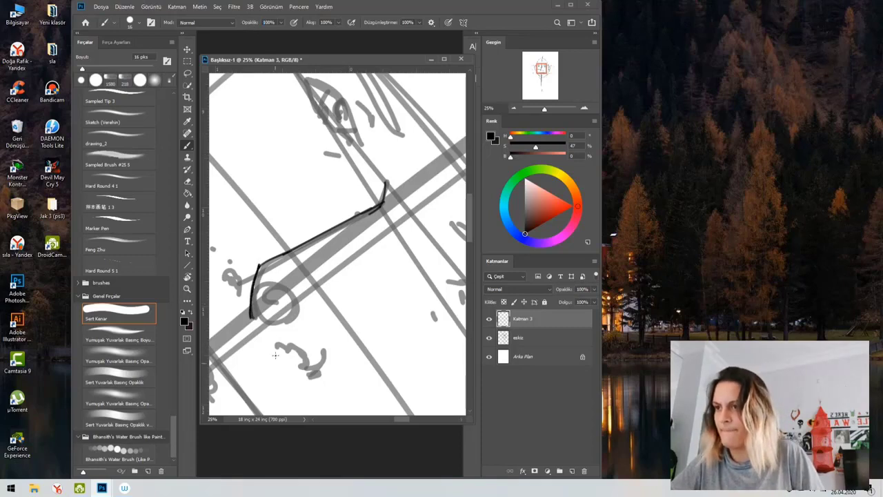
left_click_drag(380, 205, 258, 264)
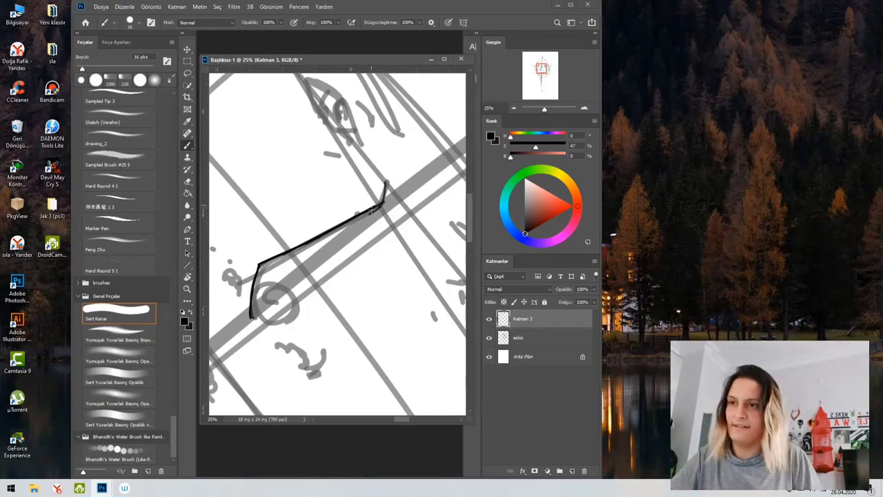
Ink the outline and both iris edges of the right-hand eye at 33.33% zoom in a rotated view.
left_click_drag(324, 219, 413, 358)
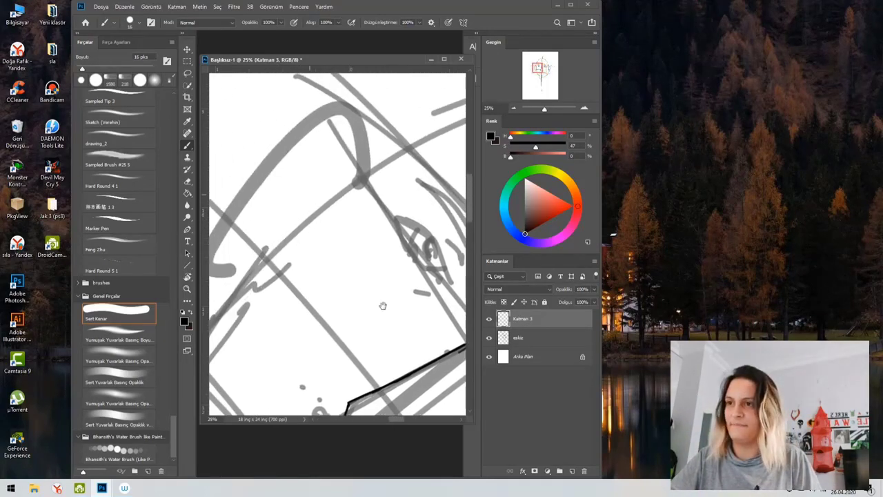
left_click_drag(357, 276, 257, 198)
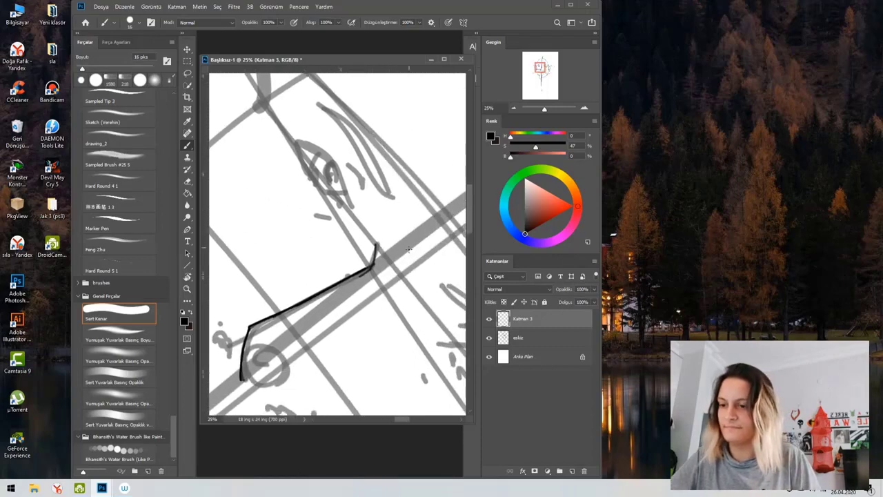
key("r")
left_click_drag(371, 125, 260, 146)
left_click_drag(334, 240, 278, 280)
mouse_move(347, 225)
left_mouse_down()
mouse_move(288, 305)
mouse_move(335, 321)
left_mouse_up()
key("z")
left_click_drag(391, 217, 394, 216)
left_click(394, 216)
key("r")
left_click_drag(366, 189, 389, 219)
key("b")
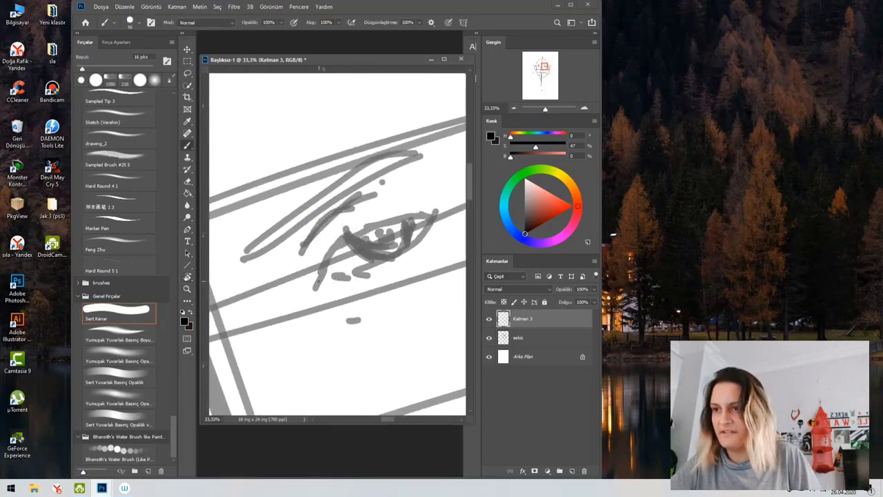
mouse_move(316, 285)
left_mouse_down()
mouse_move(345, 233)
mouse_move(386, 217)
mouse_move(451, 214)
mouse_move(314, 301)
mouse_move(339, 278)
left_mouse_up()
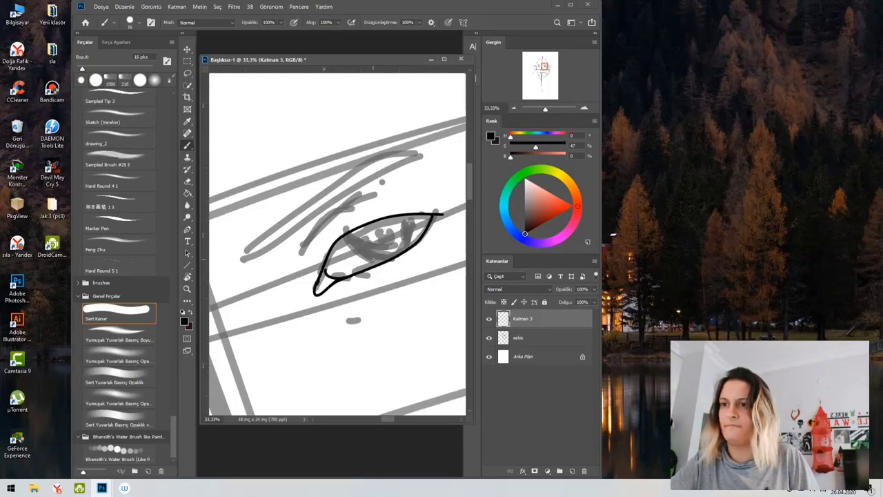
left_click_drag(346, 234, 384, 266)
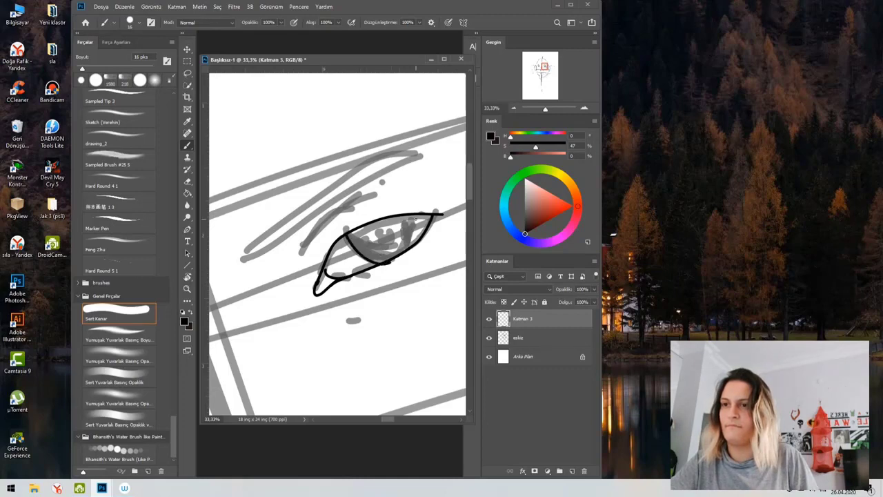
left_click_drag(413, 226, 406, 247)
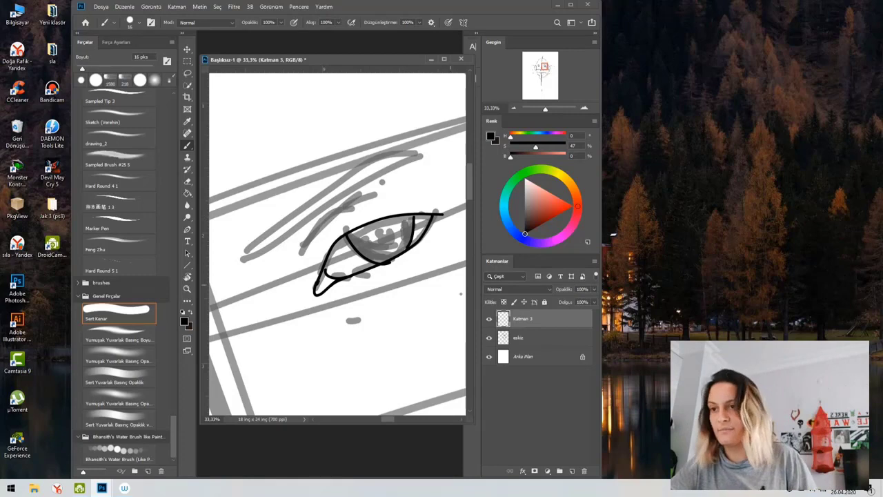
Erase the stray line ends around the inked eye and draw the inner curve inside its iris.
key("e")
mouse_move(410, 296)
left_mouse_down("alt")
mouse_move(388, 296)
mouse_move(379, 310)
left_mouse_up("alt")
key("b")
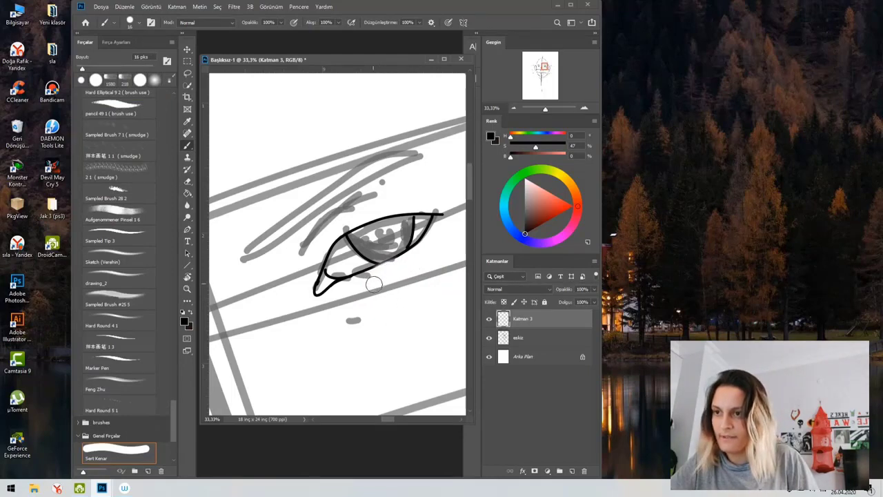
key("e")
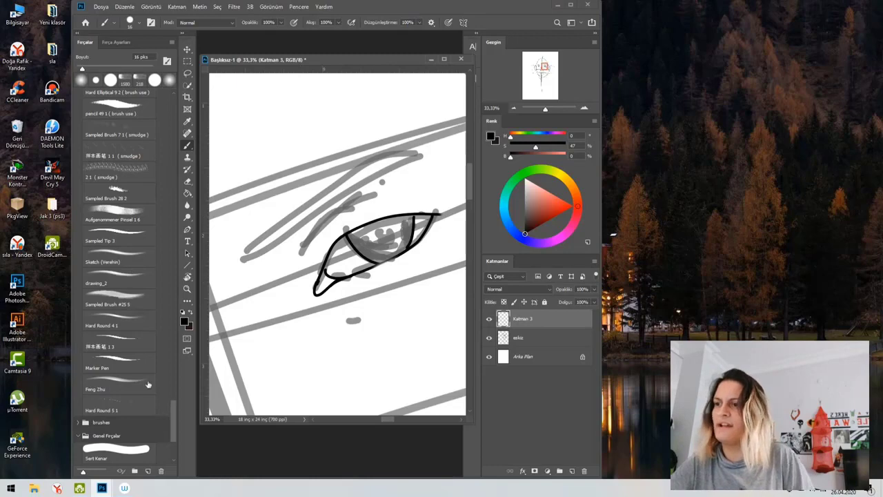
scroll(172, 413, "down", 2)
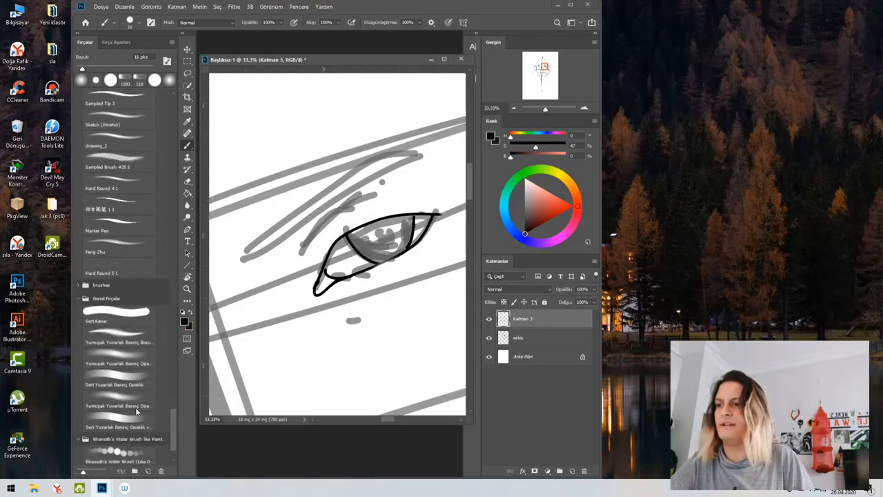
scroll(137, 410, "up", 2)
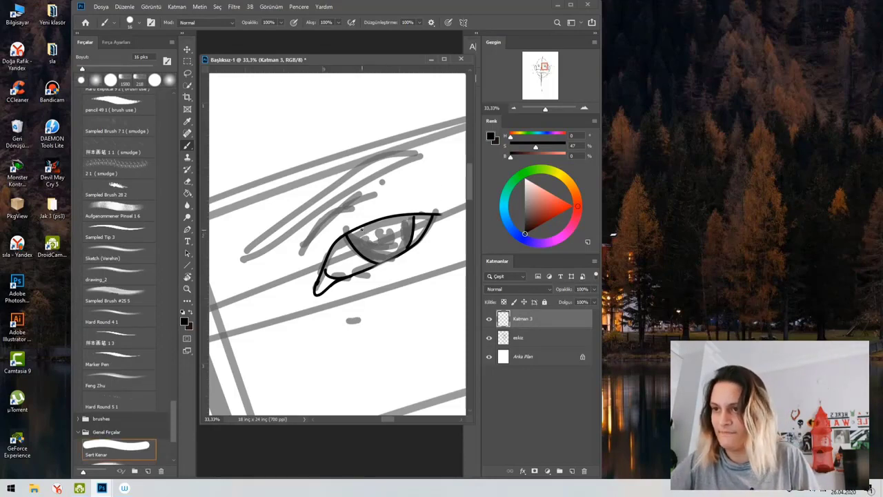
mouse_move(361, 228)
left_mouse_down()
mouse_move(384, 249)
mouse_move(405, 240)
mouse_move(397, 214)
left_mouse_up()
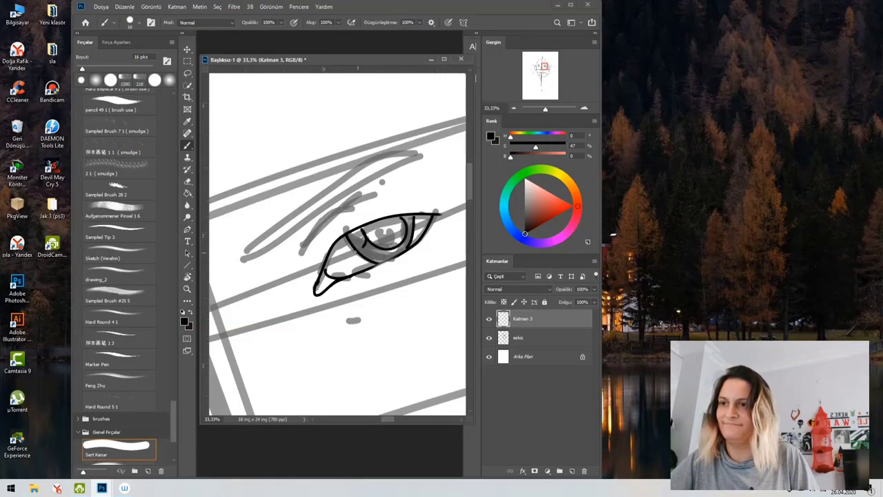
Ink the outline and iris of the left-hand eye at 12.5% zoom.
key("z")
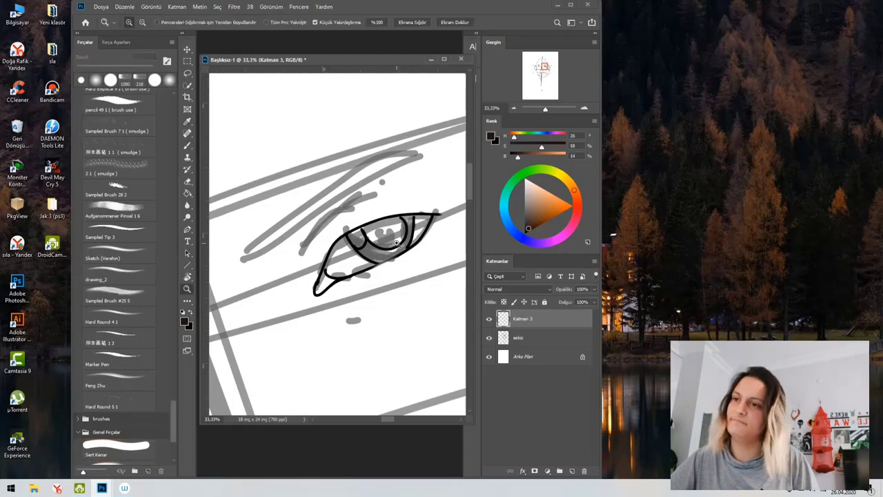
left_click(395, 263, "alt")
left_click(414, 251, "alt")
key("b")
left_click_drag(279, 314, 319, 268)
mouse_move(332, 230)
left_mouse_down()
mouse_move(301, 227)
mouse_move(284, 246)
mouse_move(319, 239)
left_mouse_up()
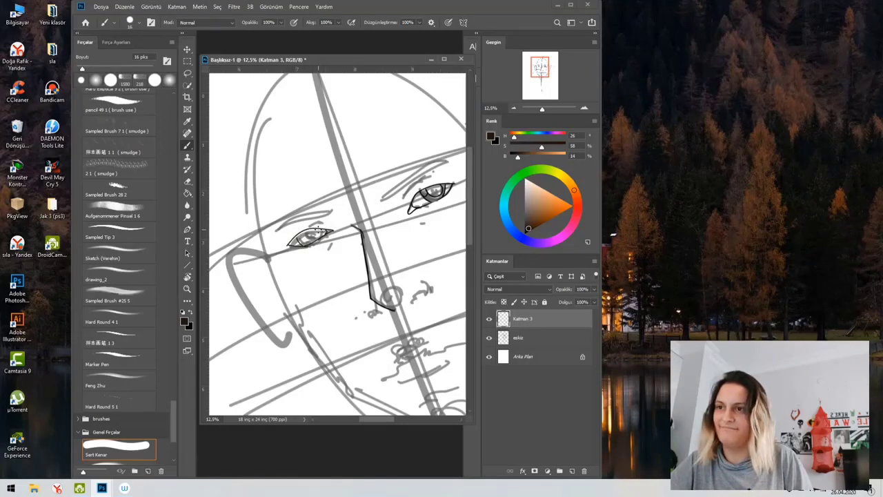
Ink both edges of the iris inside the left-hand eye on Katman 3 with the 16 px brush.
key("ctrl+space")
left_click(309, 234, "ctrl")
left_click(309, 235, "ctrl")
left_click(309, 234, "ctrl")
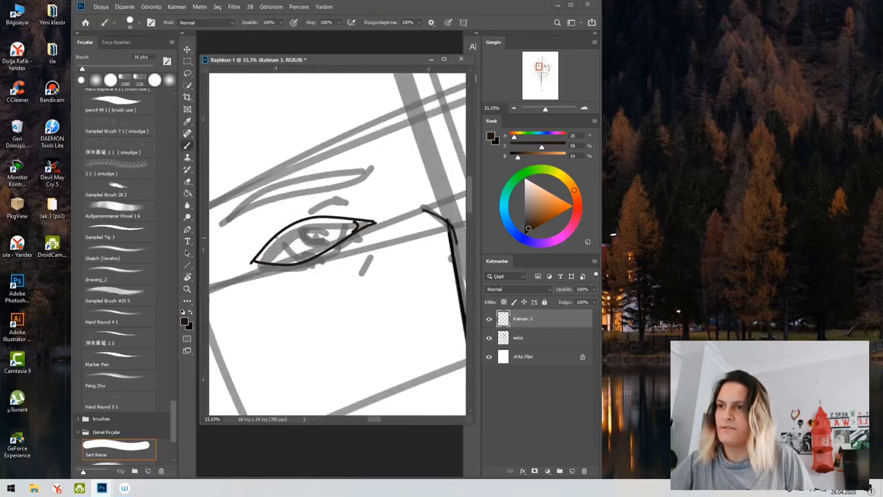
left_click_drag(281, 233, 323, 254)
left_click_drag(336, 218, 317, 257)
Draw the pupil and its surrounding curve inside the iris of the left-hand eye.
left_click(330, 232, "ctrl+alt")
left_click(330, 232, "ctrl+alt")
left_click(329, 231, "ctrl")
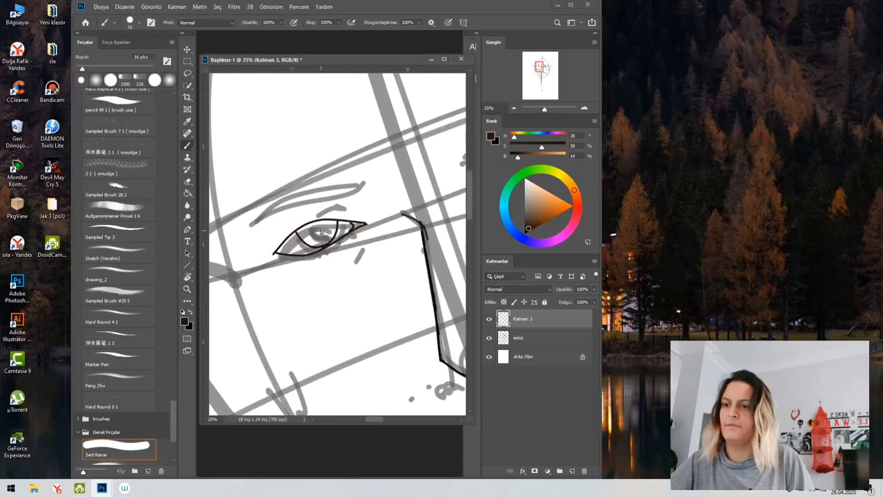
mouse_move(308, 237)
left_mouse_down()
mouse_move(327, 236)
mouse_move(311, 238)
left_mouse_up()
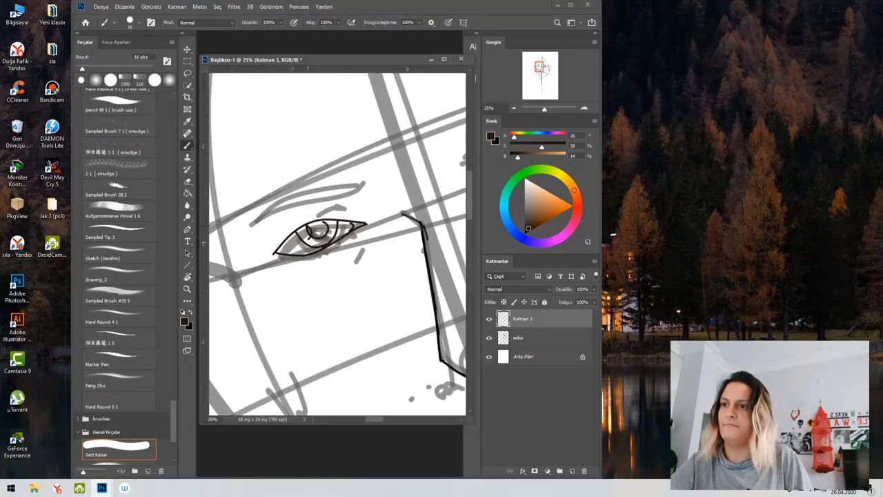
Ink both ears and the jawline down to the chin, following the sketch in the rotated view.
left_click(351, 278, "alt")
left_click(351, 278, "alt")
left_click(351, 282, "alt")
left_click(351, 283, "alt")
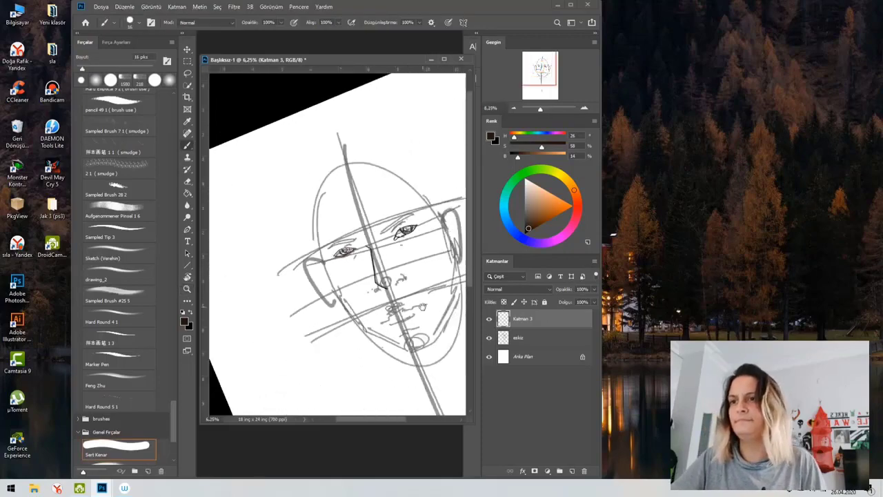
left_click_drag(419, 303, 345, 277)
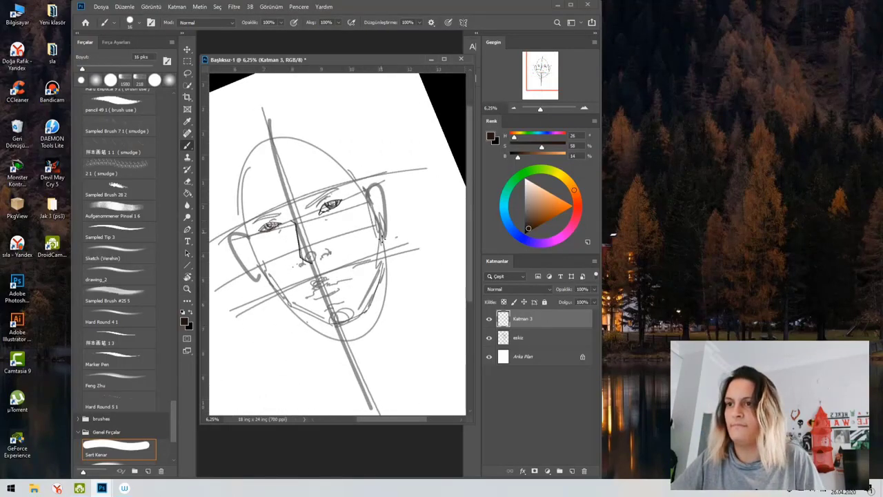
left_click_drag(380, 222, 384, 271)
left_click_drag(366, 189, 385, 234)
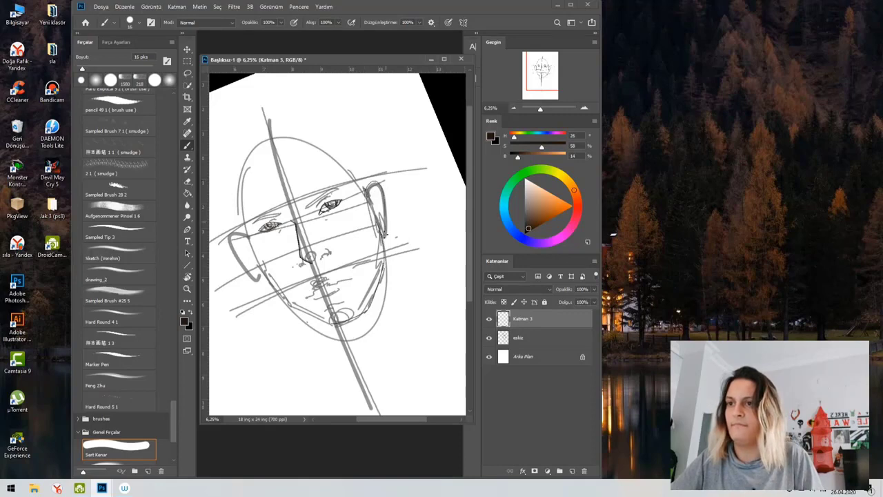
mouse_move(224, 236)
left_mouse_down()
mouse_move(241, 262)
mouse_move(262, 267)
mouse_move(253, 253)
mouse_move(286, 303)
mouse_move(335, 320)
left_mouse_up()
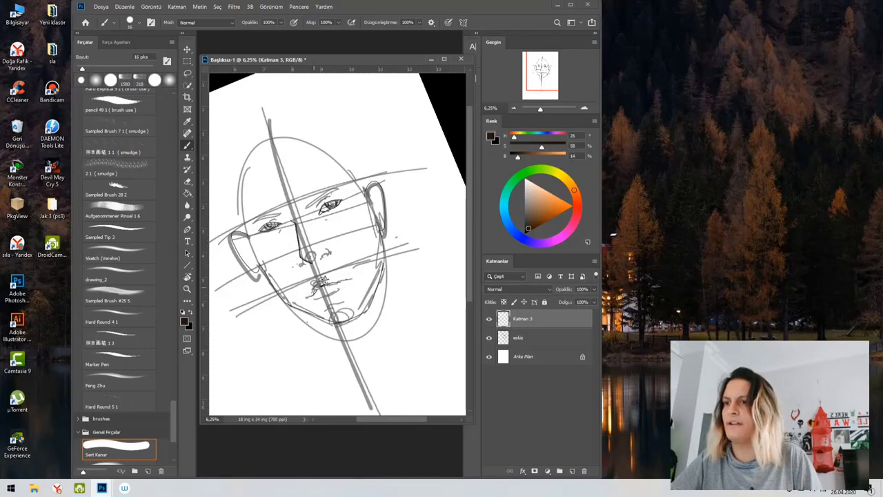
Ink the nostrils, the mouth lines and both eyebrows over the sketch on Katman 3.
left_click_drag(320, 283, 333, 275)
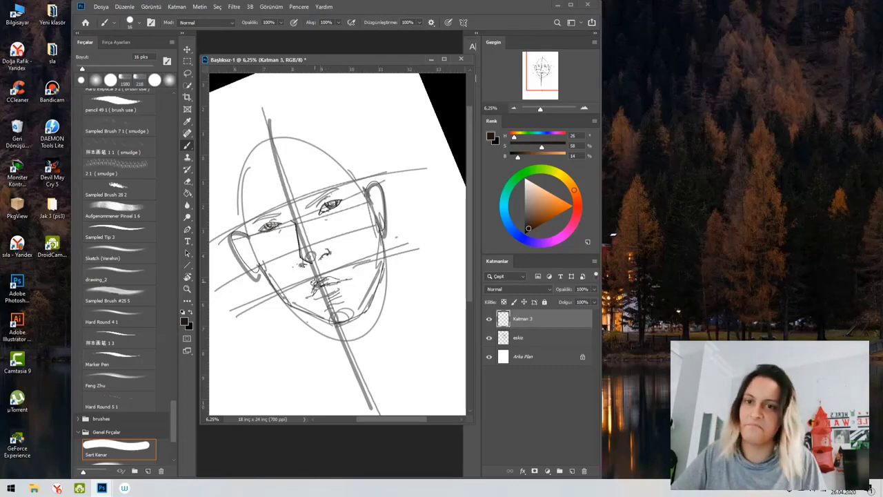
key("z")
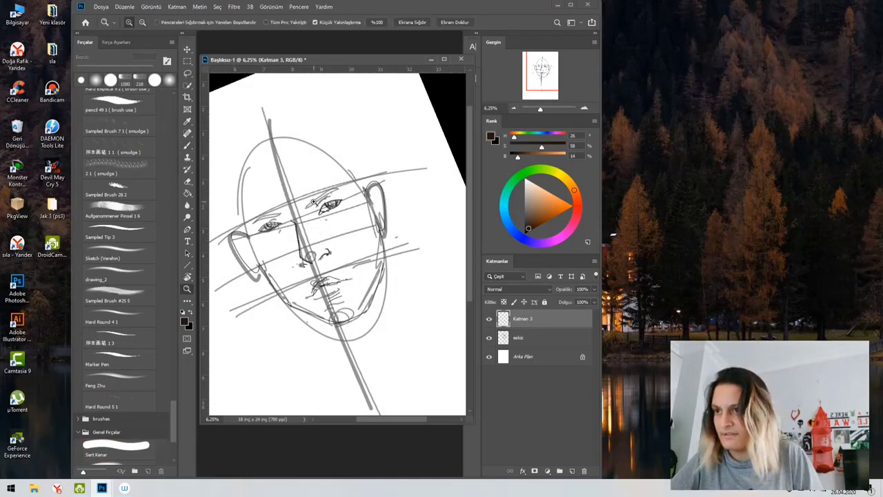
key("b")
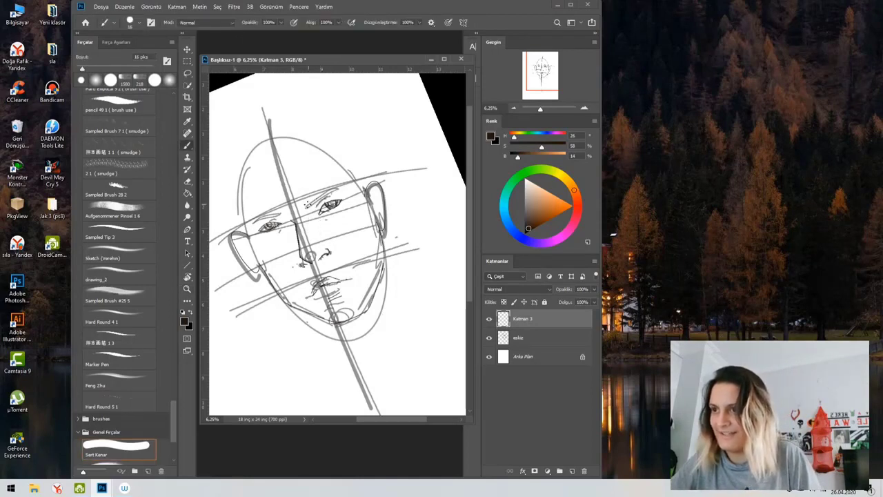
left_click_drag(307, 204, 332, 190)
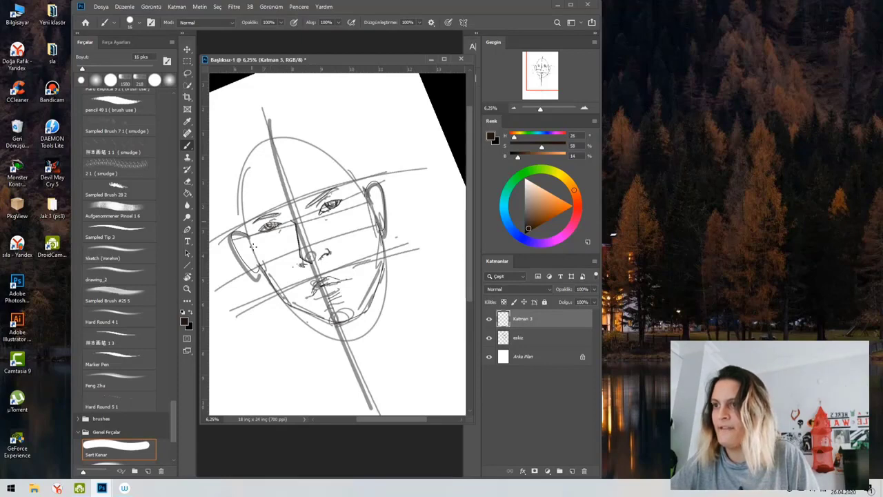
Reset the canvas view rotation to 0° and hide the eskiz layer so only the inked lines show.
key("z")
left_click(355, 230, "alt")
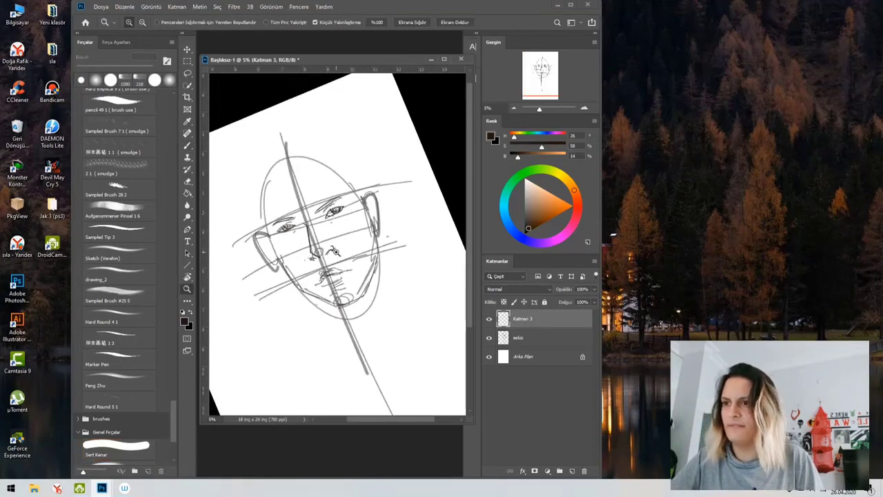
key("b")
key("r")
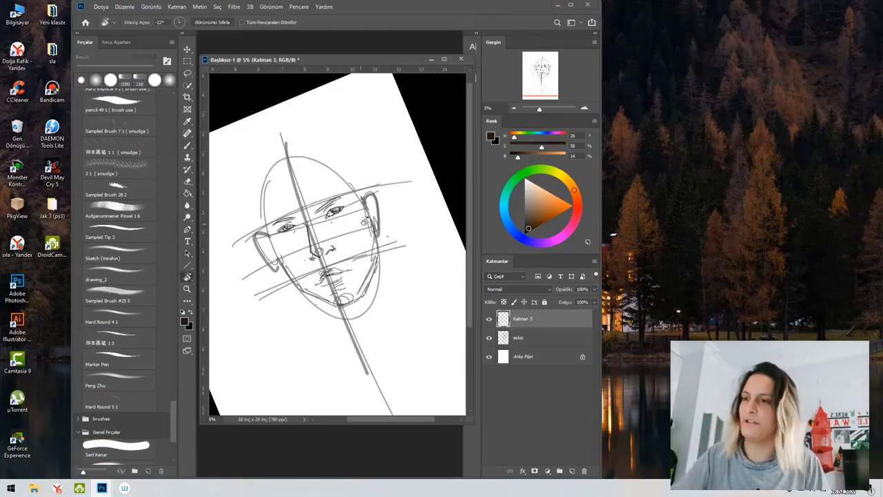
left_click_drag(370, 190, 383, 236)
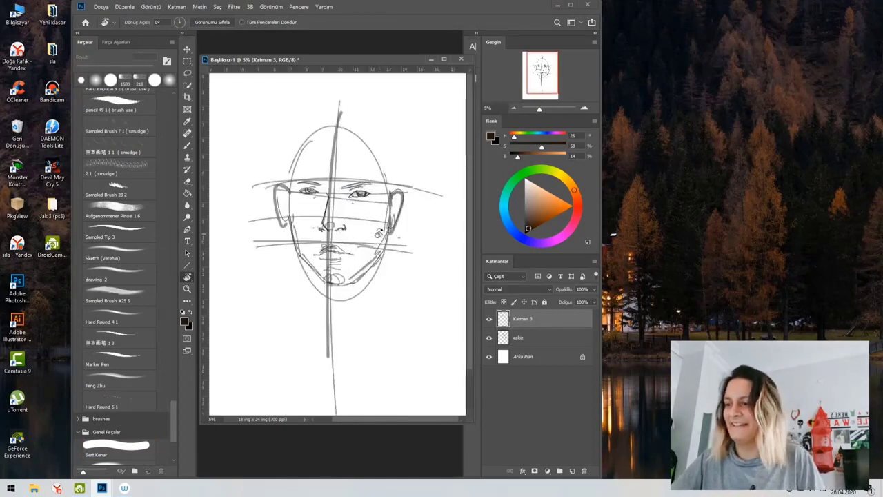
key("z")
left_click(376, 278, "alt")
key("r")
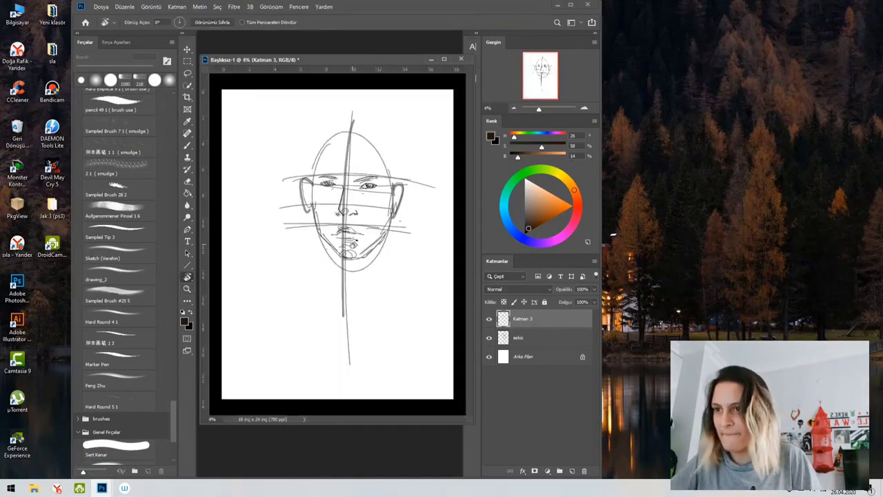
left_click(489, 338)
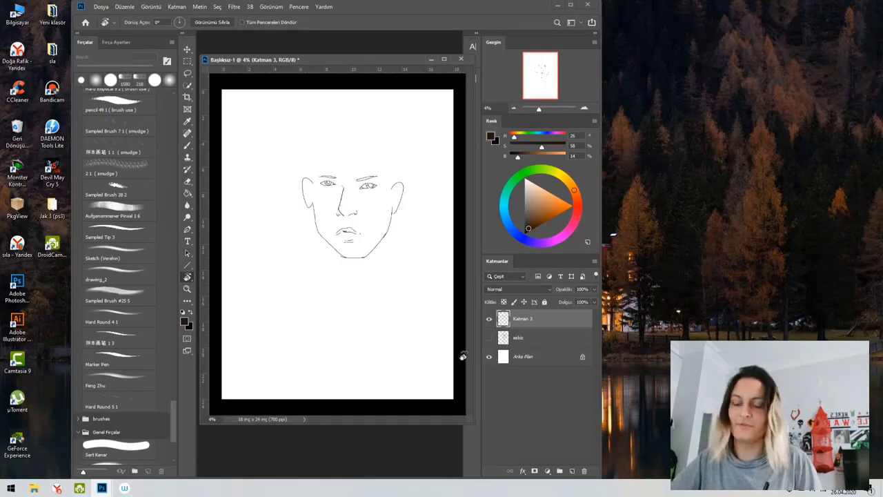
Ink the rounded skull outline from ear to ear above the face on Katman 3.
key("b")
scroll(369, 190, "up", 1)
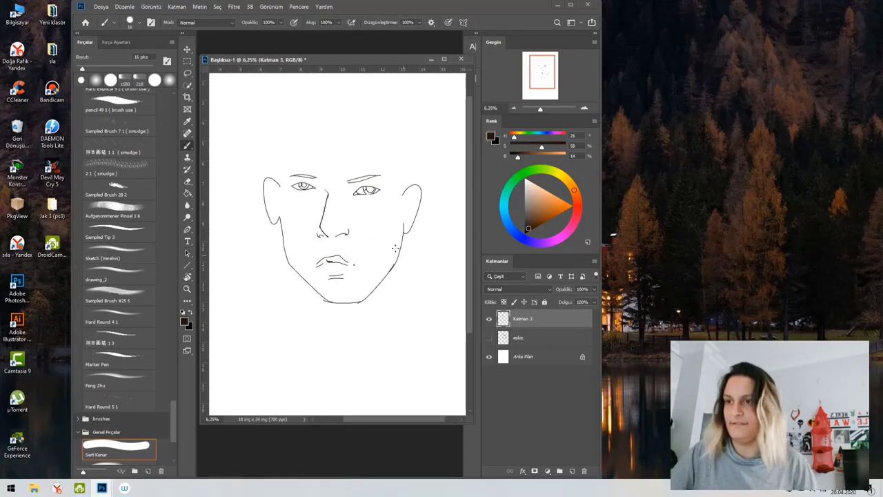
mouse_move(279, 182)
left_mouse_down()
mouse_move(302, 120)
mouse_move(346, 96)
mouse_move(397, 108)
mouse_move(416, 139)
mouse_move(402, 194)
mouse_move(404, 142)
mouse_move(380, 104)
mouse_move(340, 97)
mouse_move(309, 113)
mouse_move(284, 144)
mouse_move(280, 195)
left_mouse_up()
key("ctrl+z")
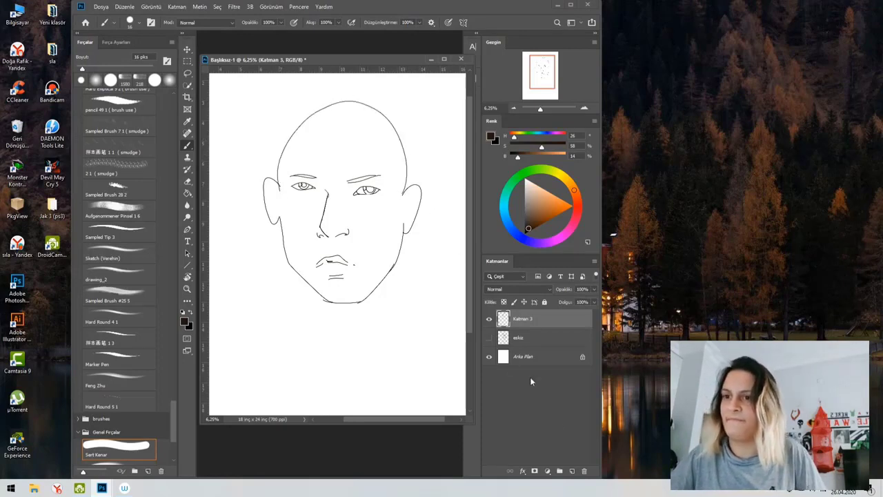
Add a new layer above Katman 3 and draw the hair parting and the strands on the face's right-hand side.
left_click(571, 471)
left_click_drag(379, 108, 354, 129)
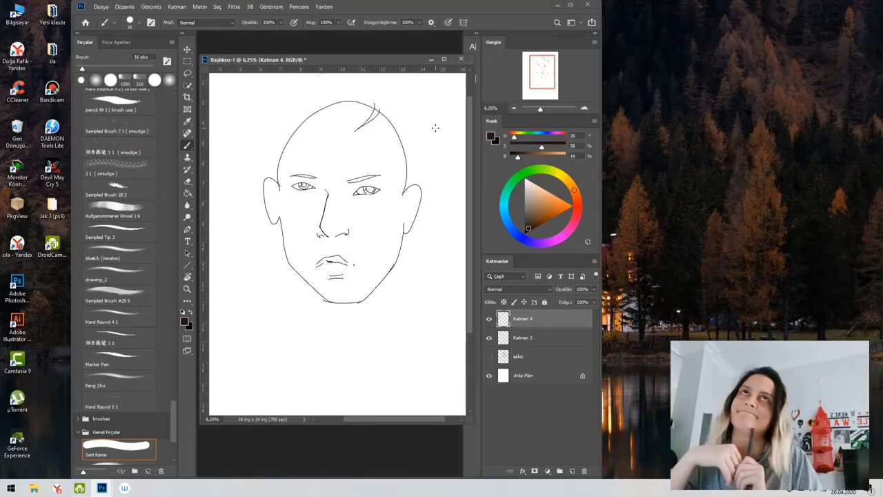
left_click_drag(383, 108, 405, 206)
left_click_drag(397, 162, 378, 238)
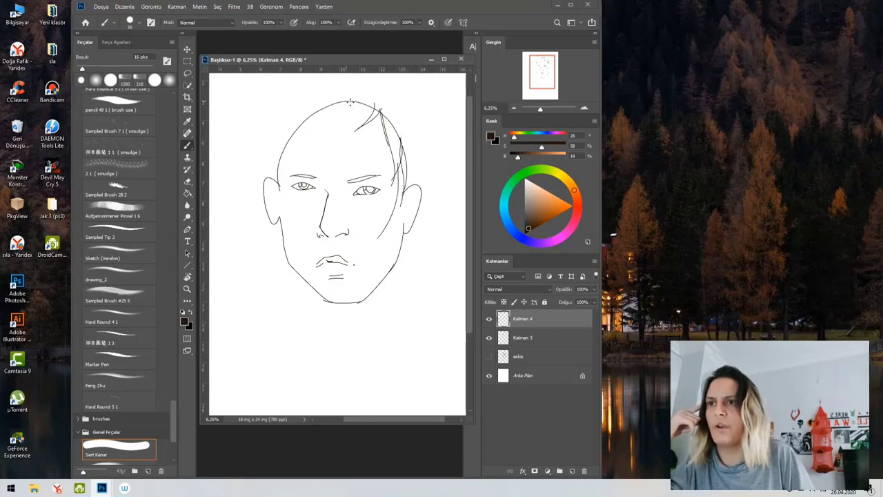
Draw the fringe sweeping across the forehead and the hair strands falling toward the left-hand ear.
left_click_drag(373, 103, 304, 153)
mouse_move(324, 111)
left_mouse_down()
mouse_move(294, 158)
mouse_move(304, 166)
left_mouse_up()
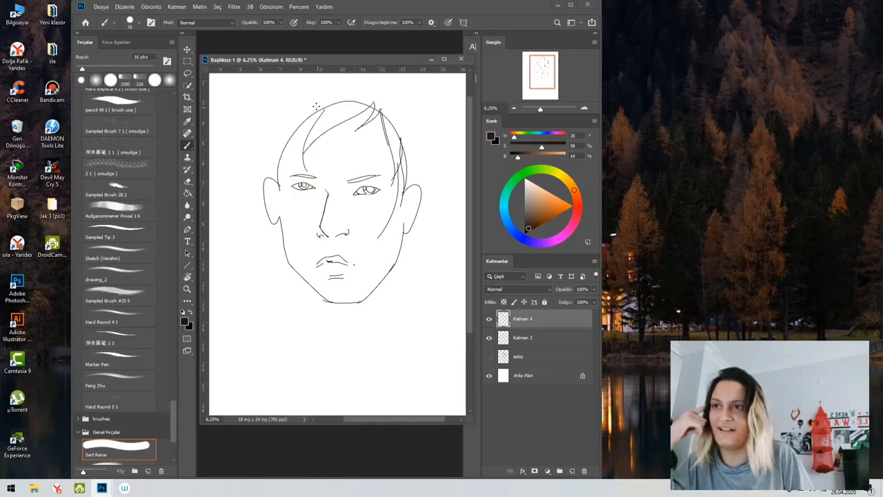
left_click_drag(310, 102, 284, 181)
mouse_move(308, 126)
left_mouse_down()
mouse_move(278, 182)
mouse_move(278, 209)
left_mouse_up()
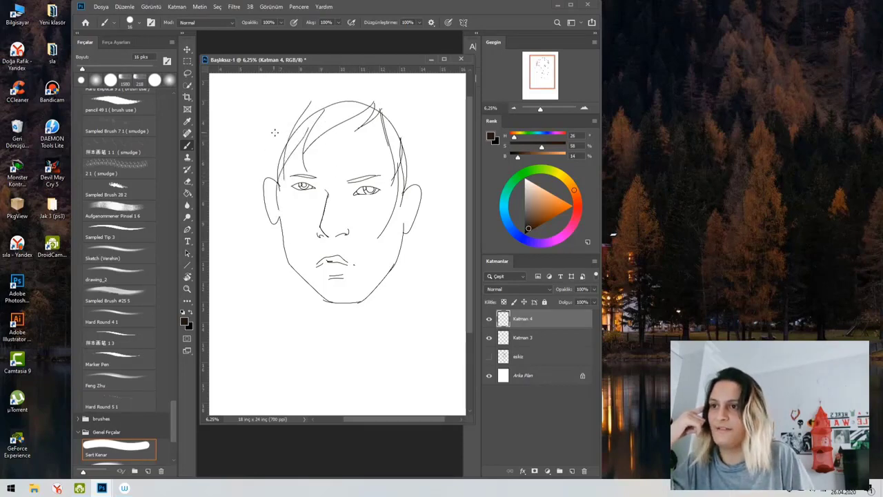
left_click_drag(273, 137, 279, 182)
Draw the outer hair contour over the top of the head and down both sides with loose, pointed strands.
left_click_drag(379, 88, 312, 99)
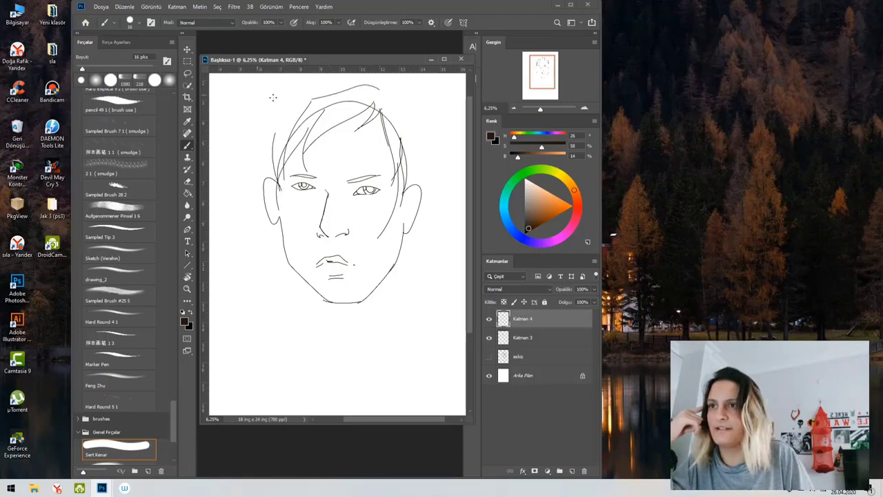
mouse_move(364, 84)
left_mouse_down()
mouse_move(273, 87)
mouse_move(271, 107)
left_mouse_up()
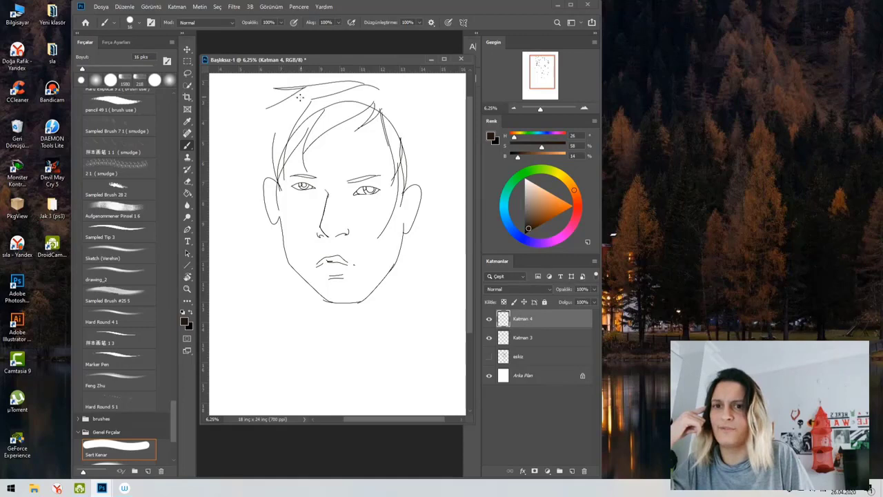
mouse_move(291, 97)
left_mouse_down()
mouse_move(254, 163)
mouse_move(279, 123)
left_mouse_up()
left_click_drag(376, 89, 421, 102)
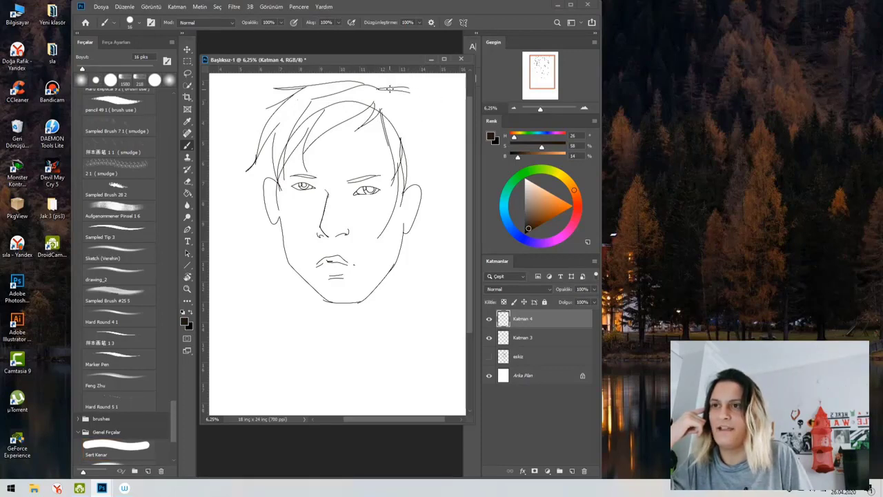
mouse_move(386, 88)
left_mouse_down()
mouse_move(415, 89)
mouse_move(387, 95)
mouse_move(402, 97)
mouse_move(441, 140)
mouse_move(417, 126)
mouse_move(415, 172)
left_mouse_up()
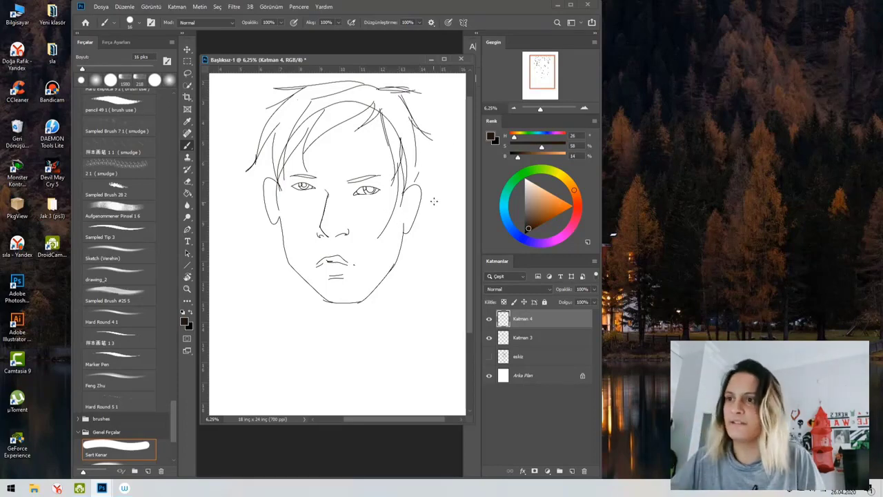
left_click_drag(417, 147, 407, 190)
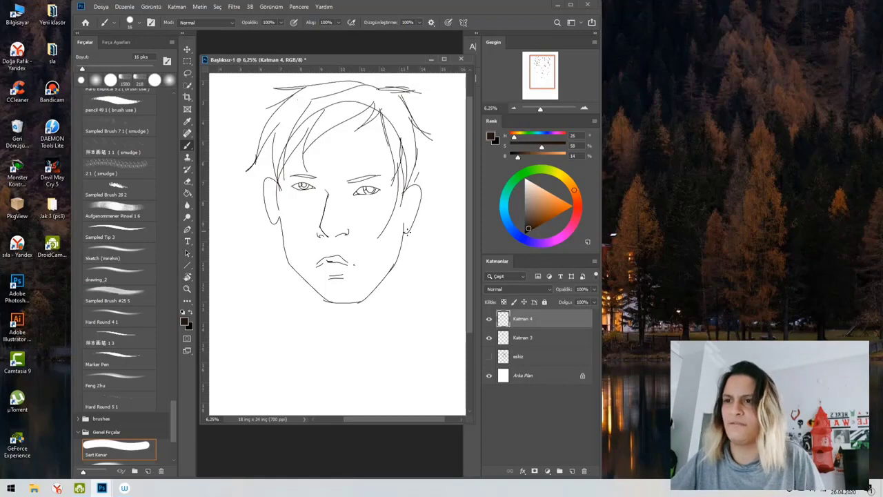
Draw both sides of the neck below the jaw and a short slanted muscle line inside it.
left_click_drag(397, 317, 404, 239)
left_click_drag(286, 265, 295, 306)
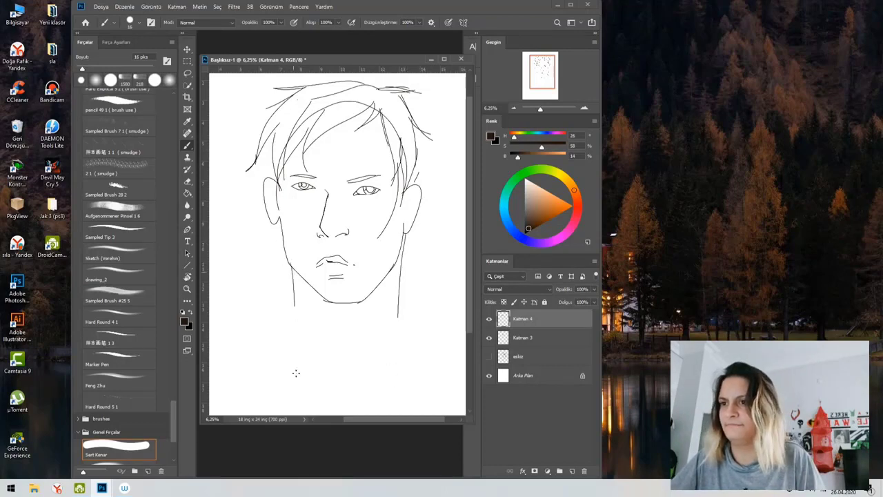
key("ctrl+z")
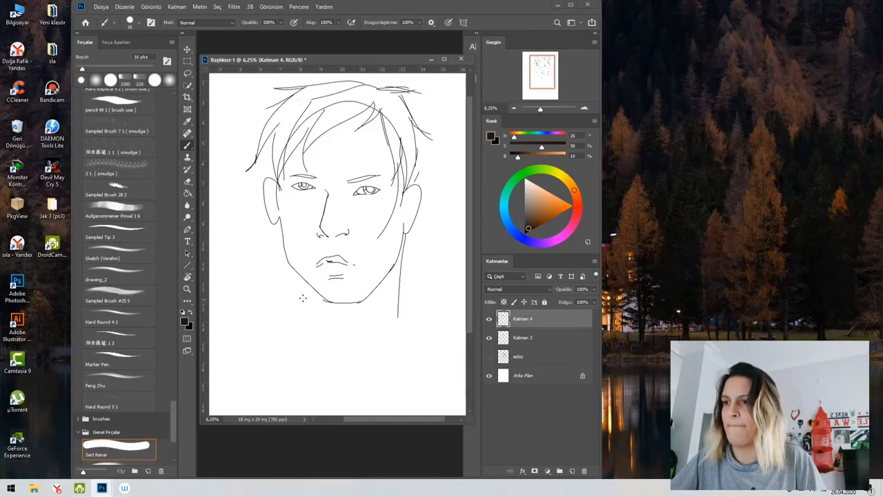
left_click_drag(294, 275, 302, 336)
left_click_drag(379, 304, 368, 338)
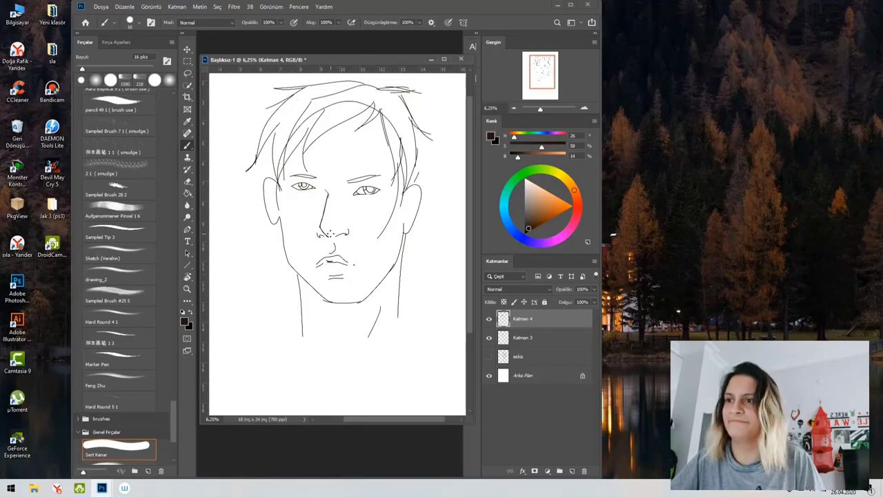
Add short cheek lines beside the face edges and inner contours in both ears.
left_click_drag(398, 212, 386, 235)
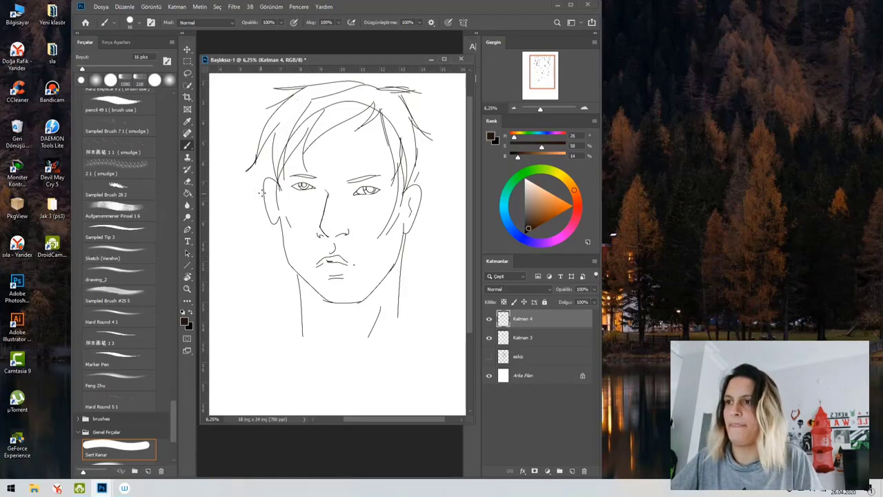
mouse_move(262, 192)
left_mouse_down()
mouse_move(273, 185)
mouse_move(274, 211)
left_mouse_up()
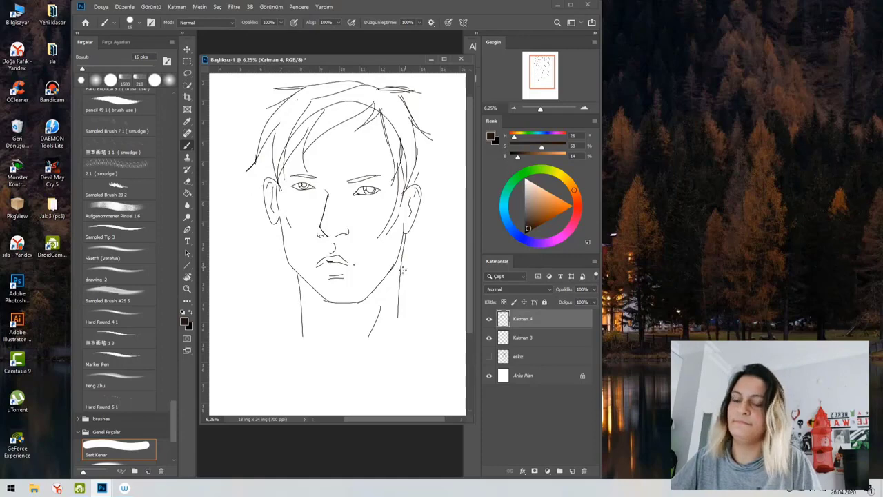
Show the whole canvas at 4% zoom and make Katman 3 the active layer.
key("z")
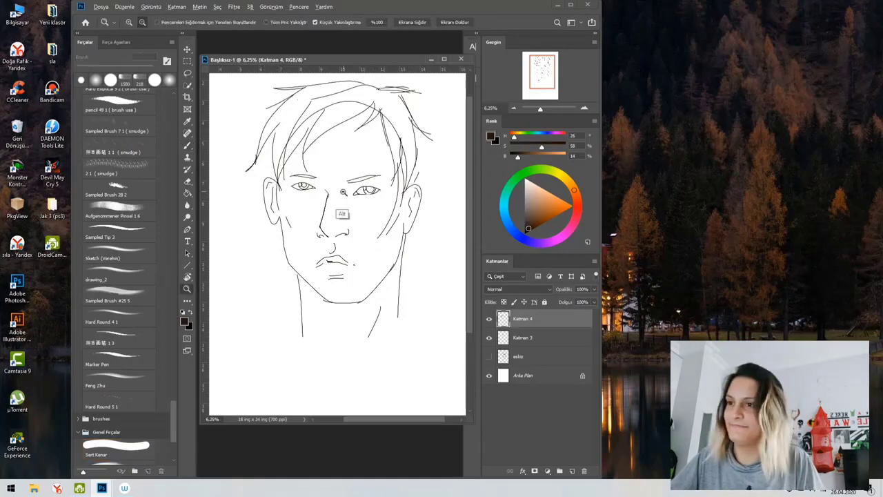
left_click(346, 209, "alt")
left_click(345, 209, "alt")
key("b")
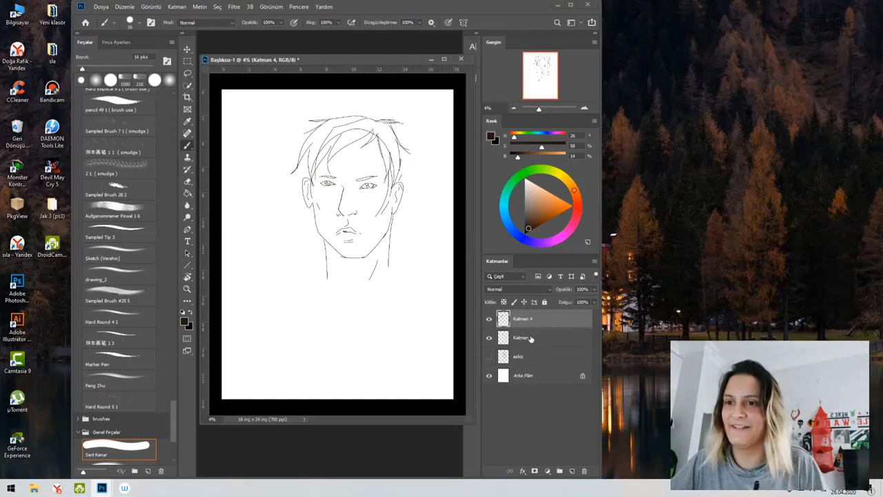
left_click(532, 343)
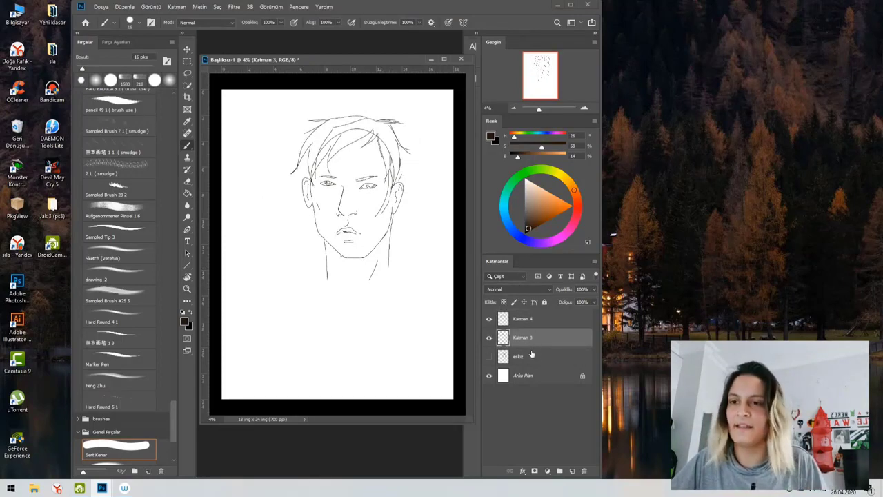
Create a new layer directly below Katman 3 and above the eskiz layer.
left_click(532, 355)
left_click(532, 342)
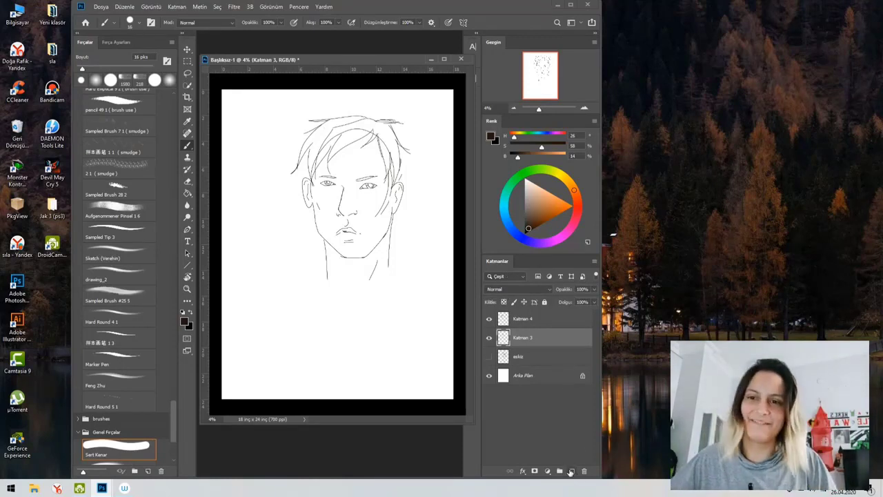
left_click(572, 471)
left_click_drag(544, 340, 551, 370)
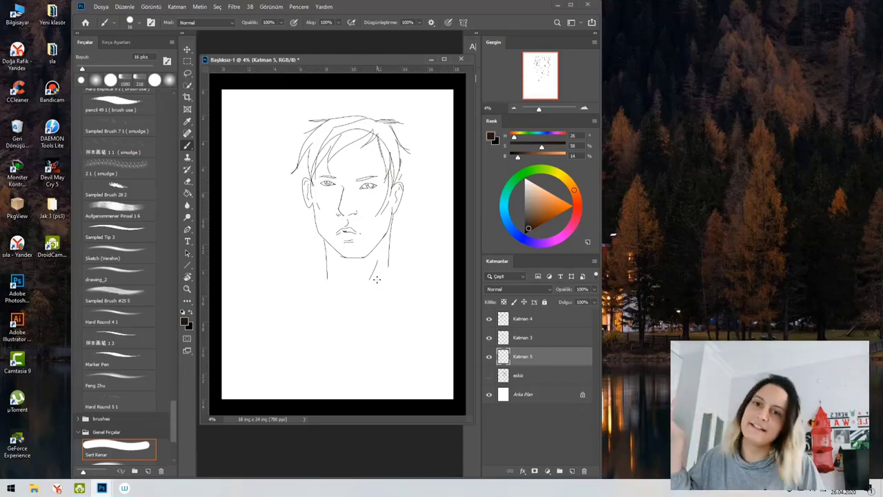
Show the eskiz sketch layer and hide Katman 4, Katman 3 and Katman 5.
left_click(489, 376)
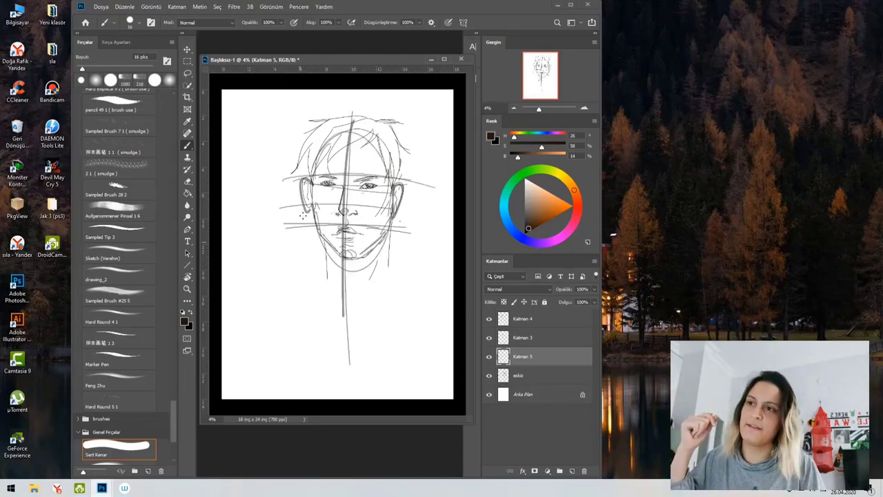
left_click_drag(489, 318, 489, 337)
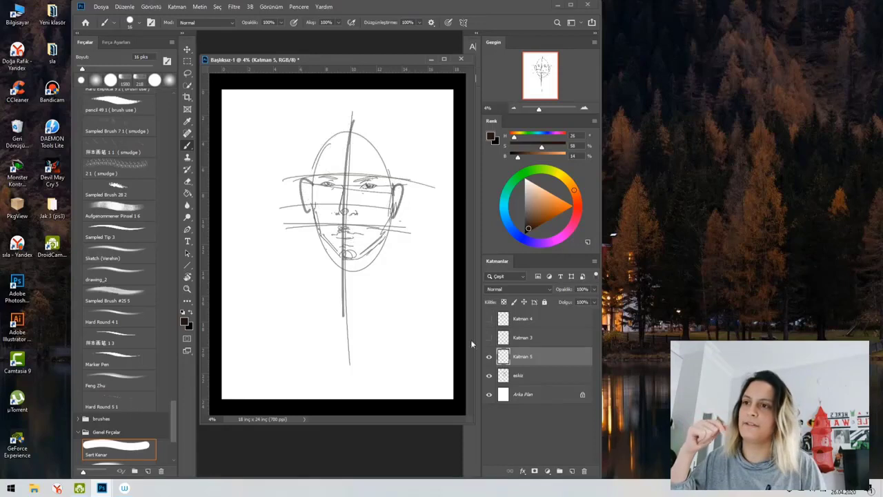
left_click(489, 357)
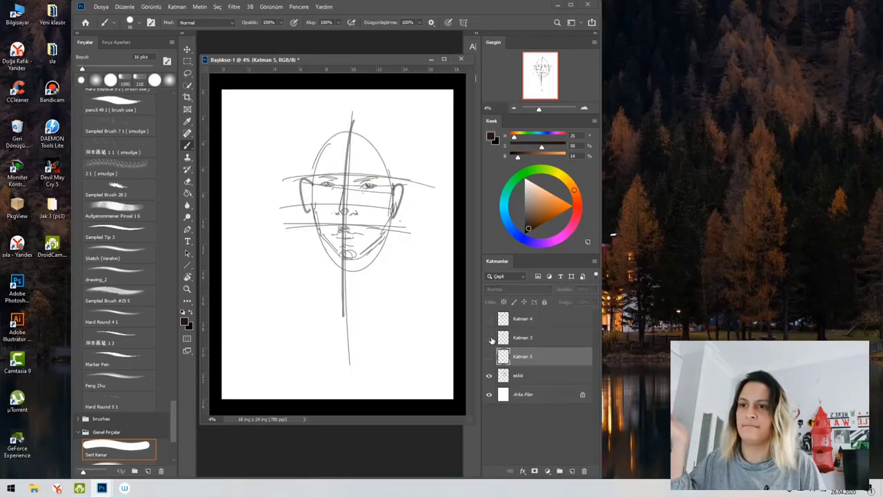
Make Katman 3, Katman 4 and Katman 5 visible again and hide the eskiz layer.
left_click(489, 337)
left_click(489, 318)
left_click(489, 356)
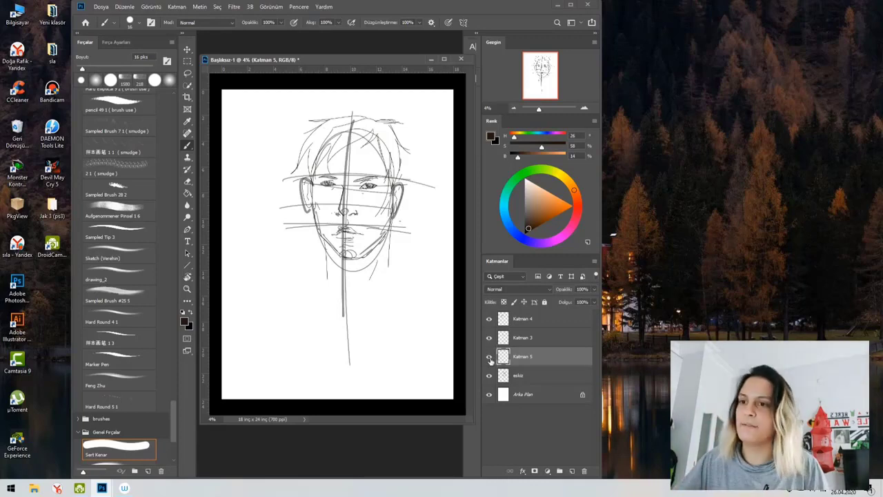
left_click(490, 356)
left_click(490, 355)
left_click(490, 374)
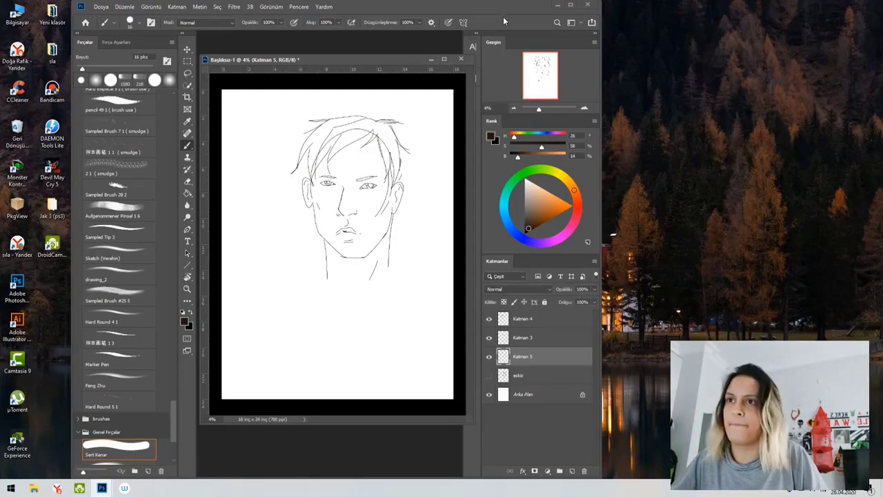
Maximize the program window and dock the floating drawing document as a tab.
left_click(570, 6)
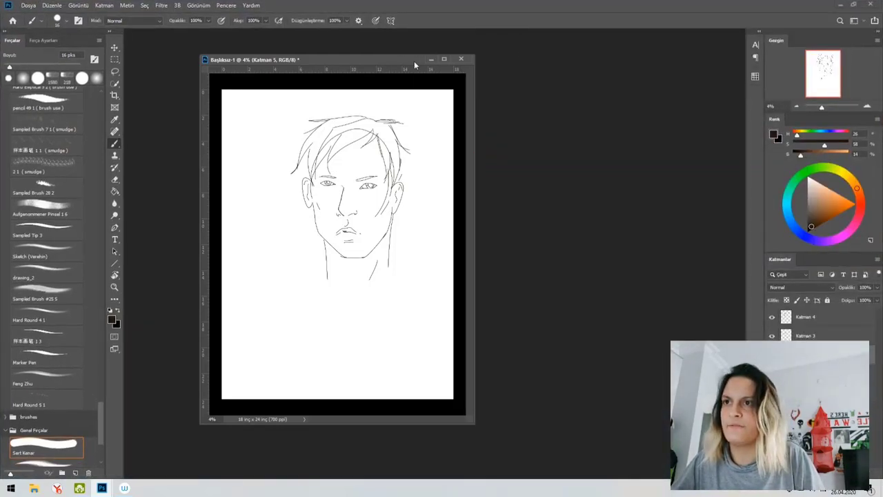
left_click_drag(414, 62, 443, 28)
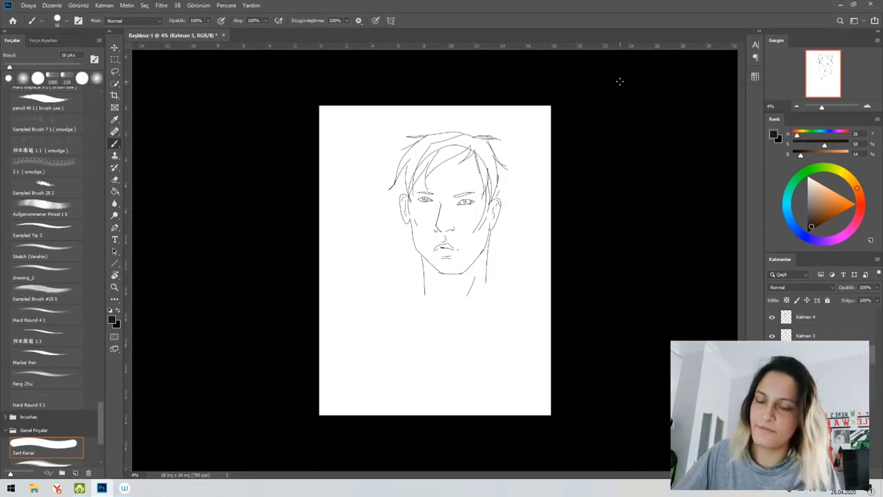
Cycle through both full-screen modes and return to the standard screen mode.
key("f")
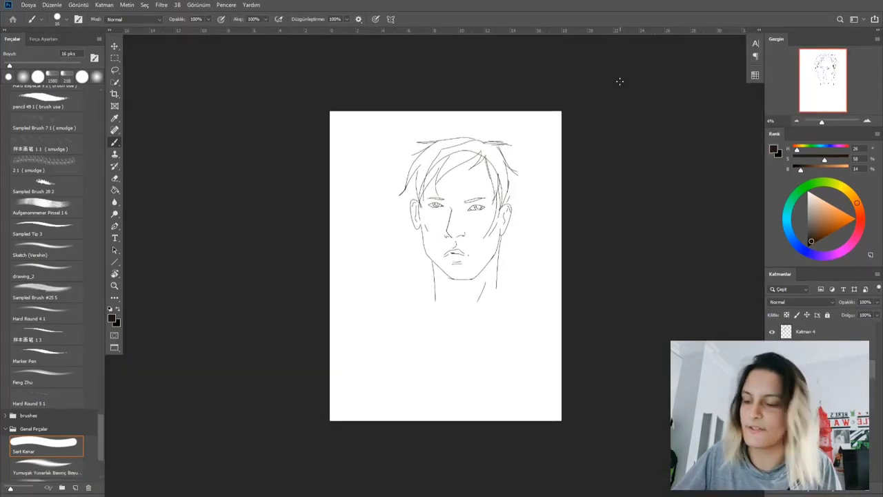
key("f")
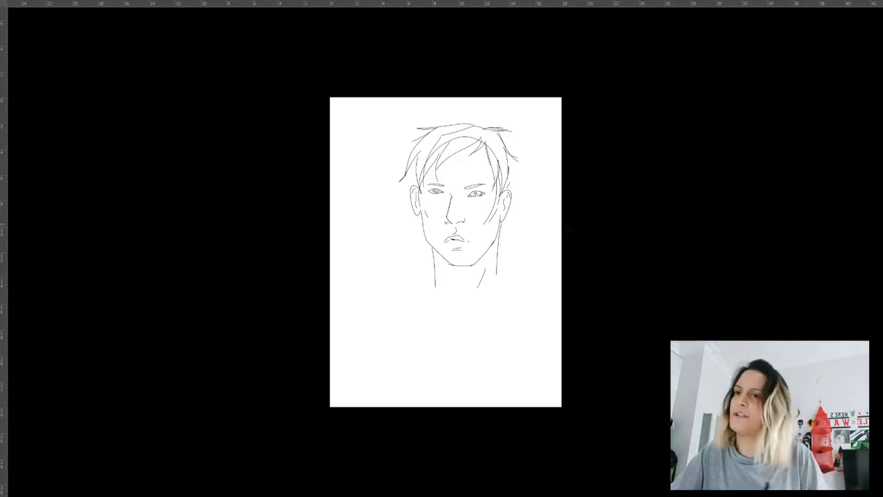
key("f")
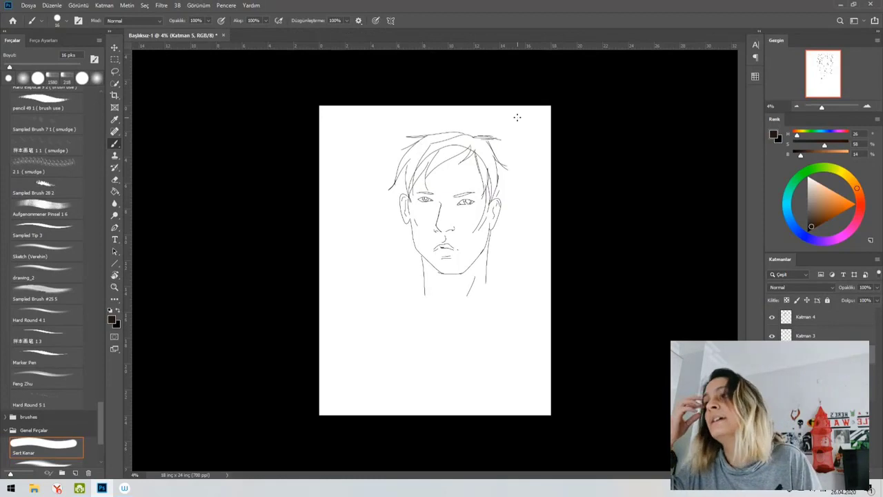
Draw several thin diagonal hatch strokes below the neck on Katman 5 with the 16 px brush.
scroll(103, 114, "up", 10)
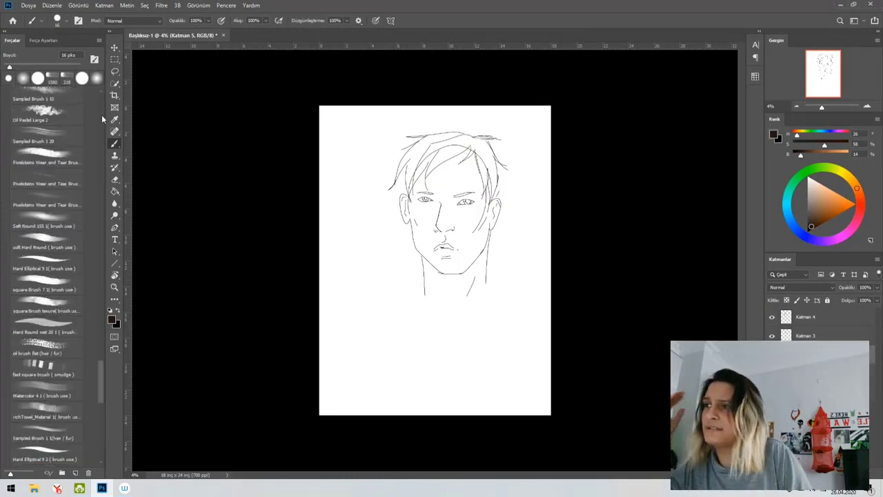
scroll(101, 159, "up", 15)
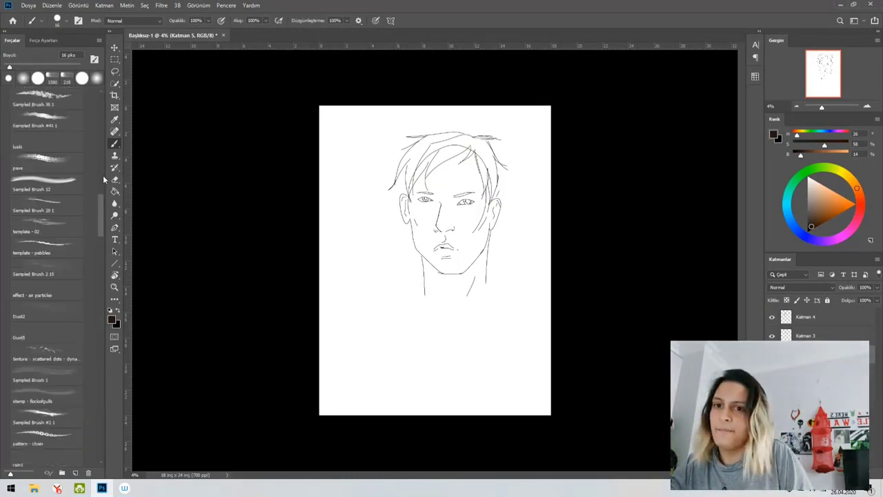
mouse_move(98, 123)
left_mouse_down()
mouse_move(98, 114)
mouse_move(225, 132)
mouse_move(431, 186)
left_mouse_up()
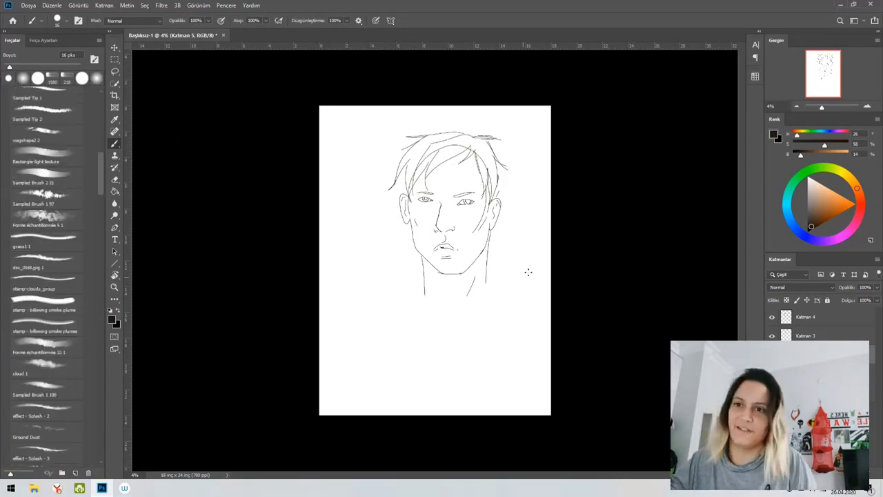
left_click_drag(509, 278, 424, 338)
left_click_drag(491, 317, 405, 367)
left_click_drag(466, 332, 423, 357)
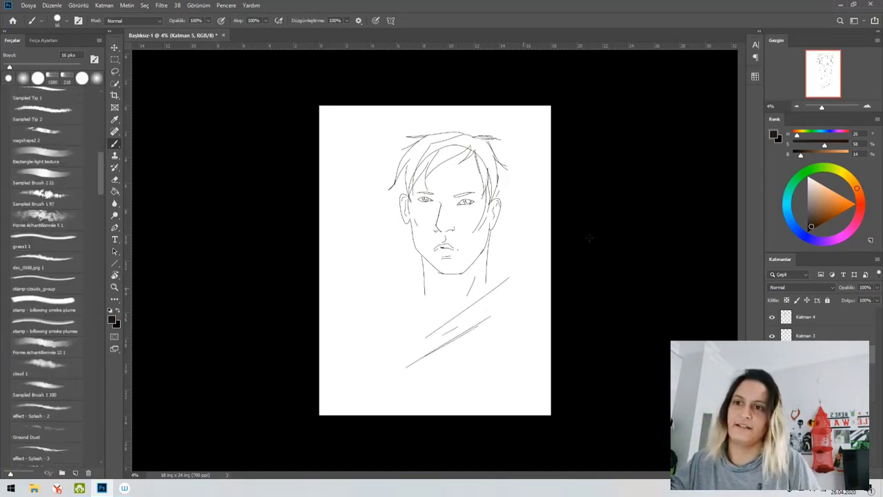
left_click_drag(515, 288, 428, 345)
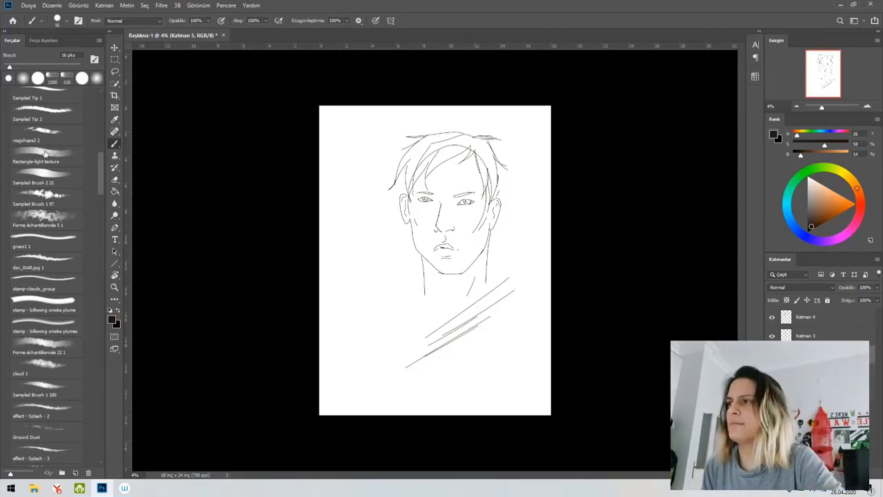
Select the cloud 1 brush and paint a short near-vertical stroke and two dabs on the blank area left of the face.
left_click(52, 365)
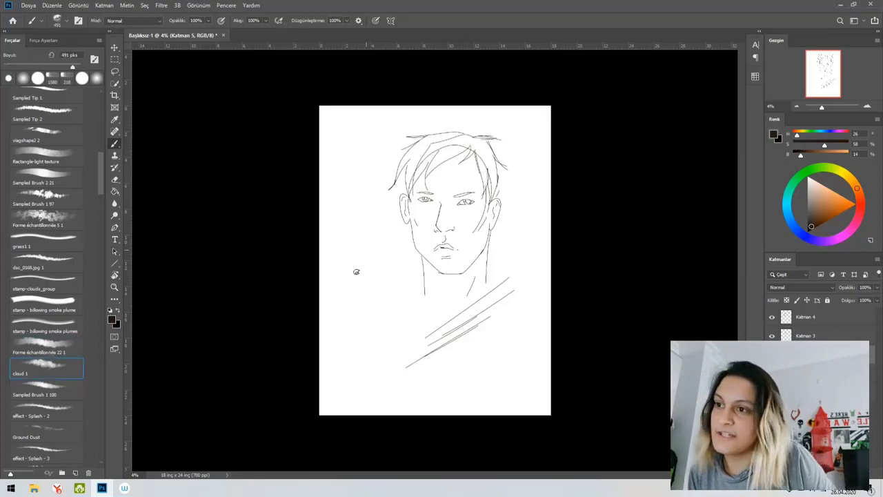
left_click_drag(358, 283, 371, 240)
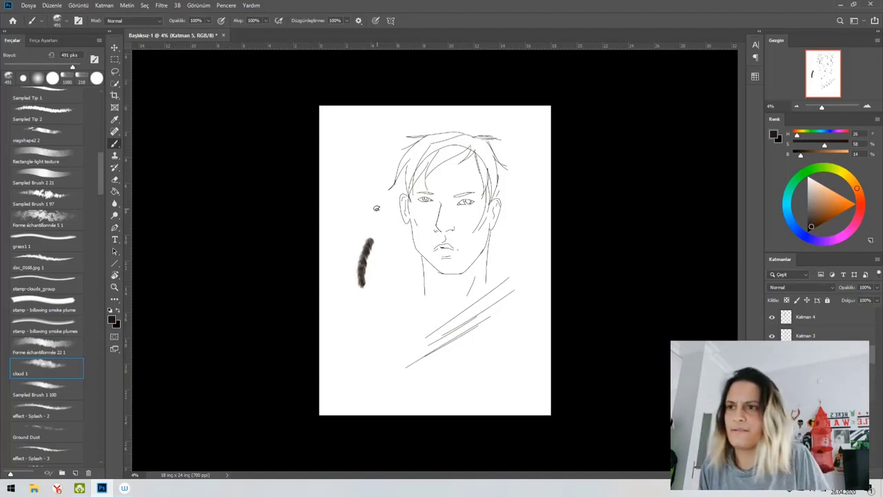
left_click(377, 213)
left_click(388, 237)
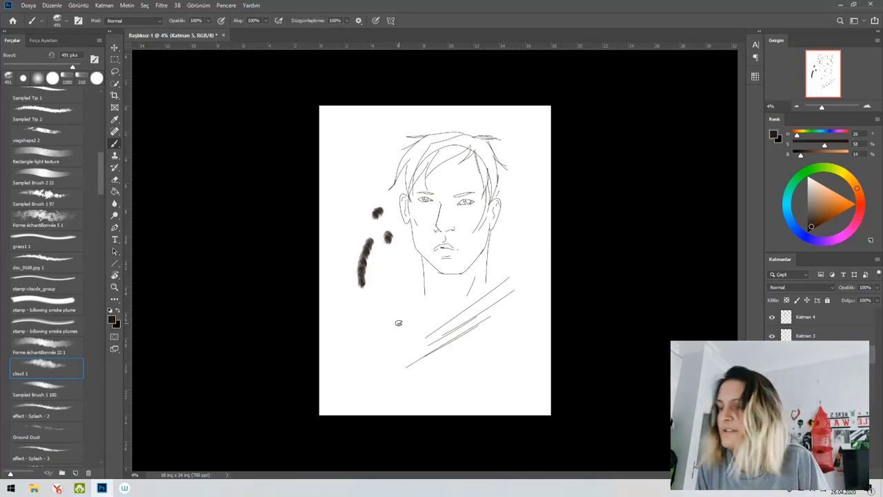
Undo the cloud brush marks beside the face and the last diagonal hatch stroke.
key("ctrl+z")
key("ctrl+z")
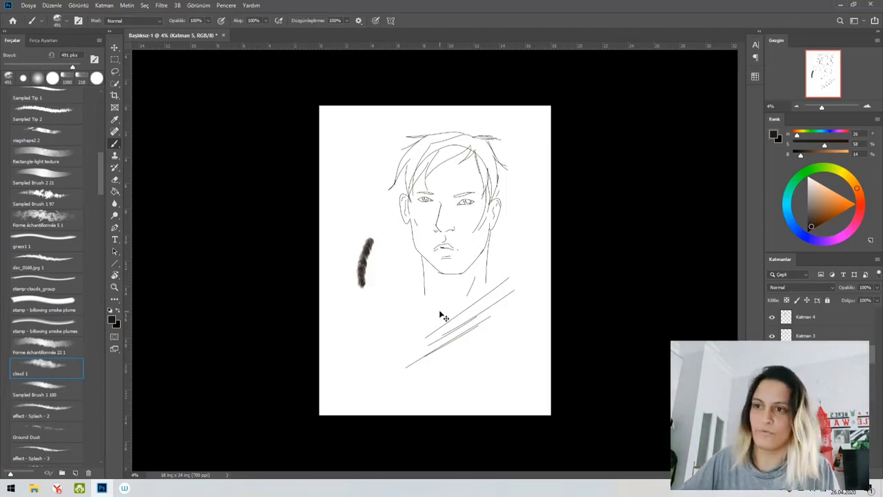
key("ctrl+z")
key("ctrl+z")
Set the foreground colour to black and paint a short diagonal cloud 1 stroke beside the hatch lines below the neck.
left_click(807, 231)
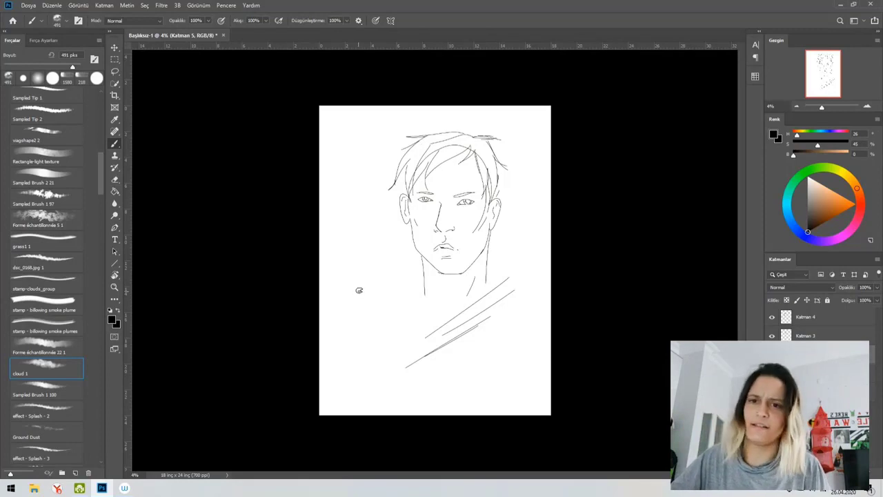
left_click_drag(102, 173, 97, 135)
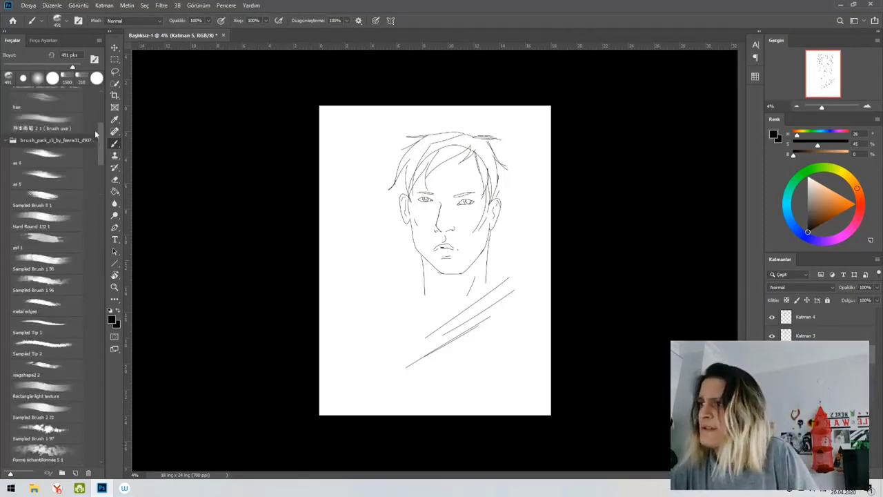
scroll(96, 135, "up", 5)
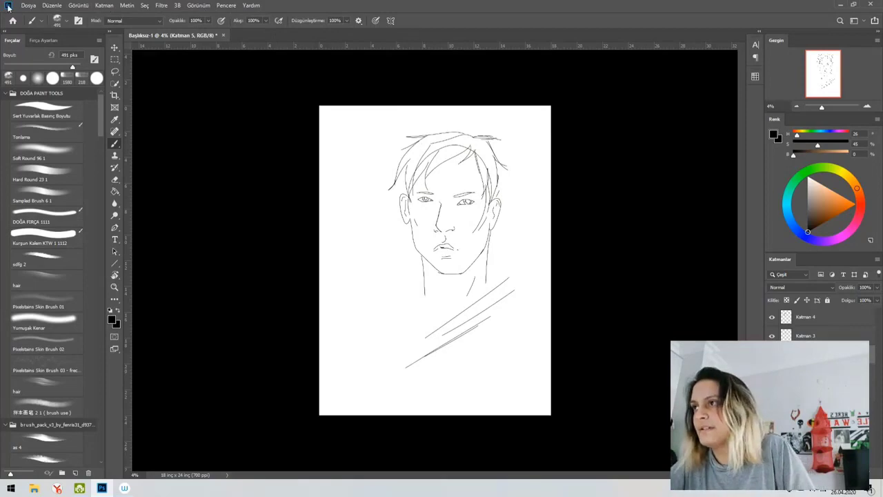
left_click(195, 7)
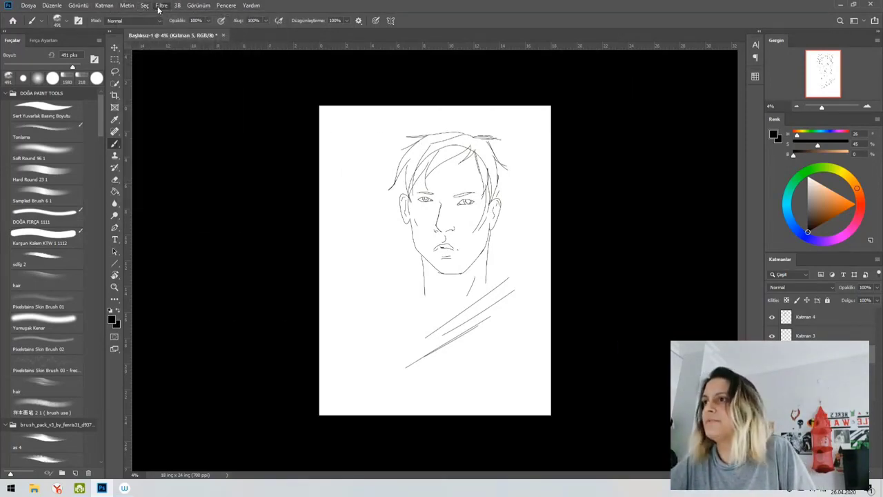
mouse_move(251, 6)
left_click(502, 29)
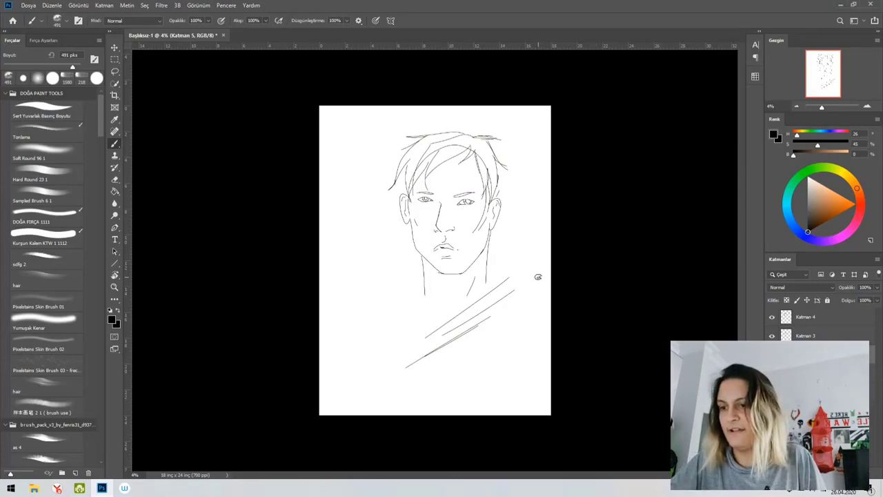
left_click_drag(542, 296, 488, 339)
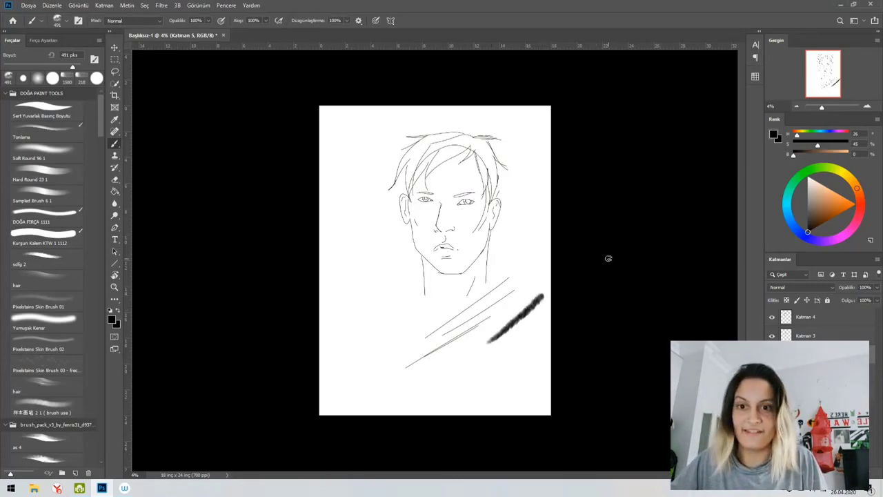